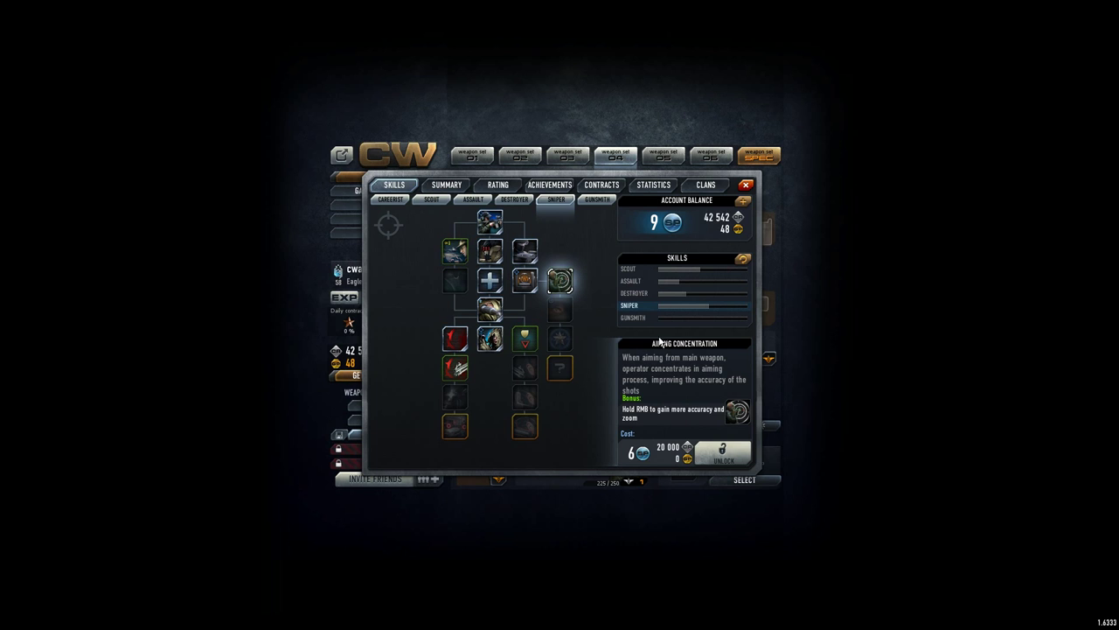
Unlock the Aiming Concentration sniper skill and close the skills overview
left_click(724, 454)
left_click(590, 350)
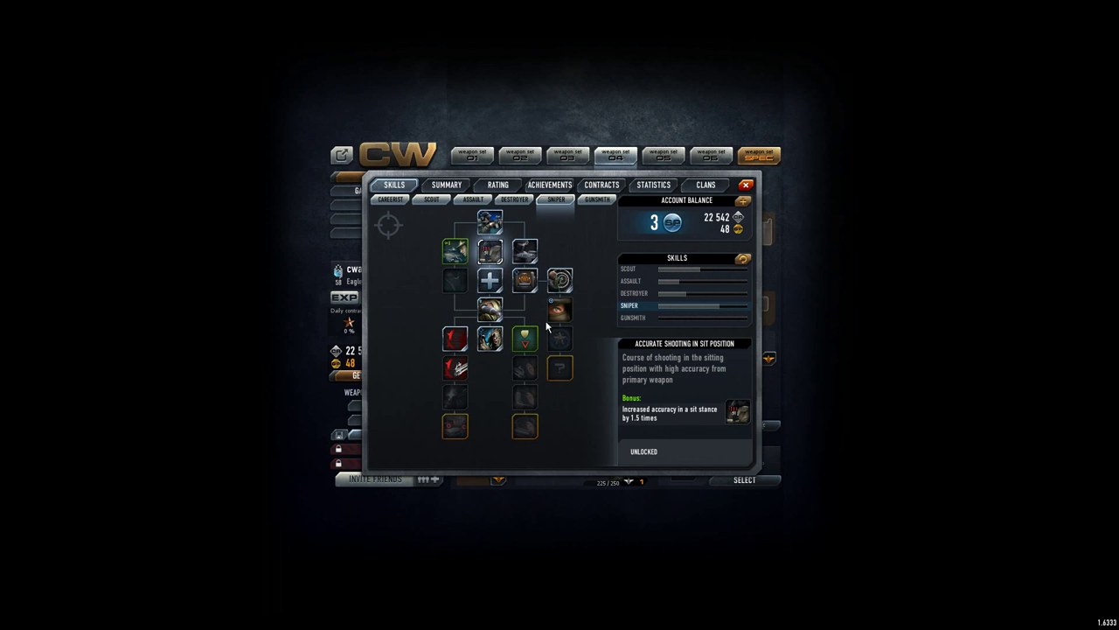
left_click(748, 186)
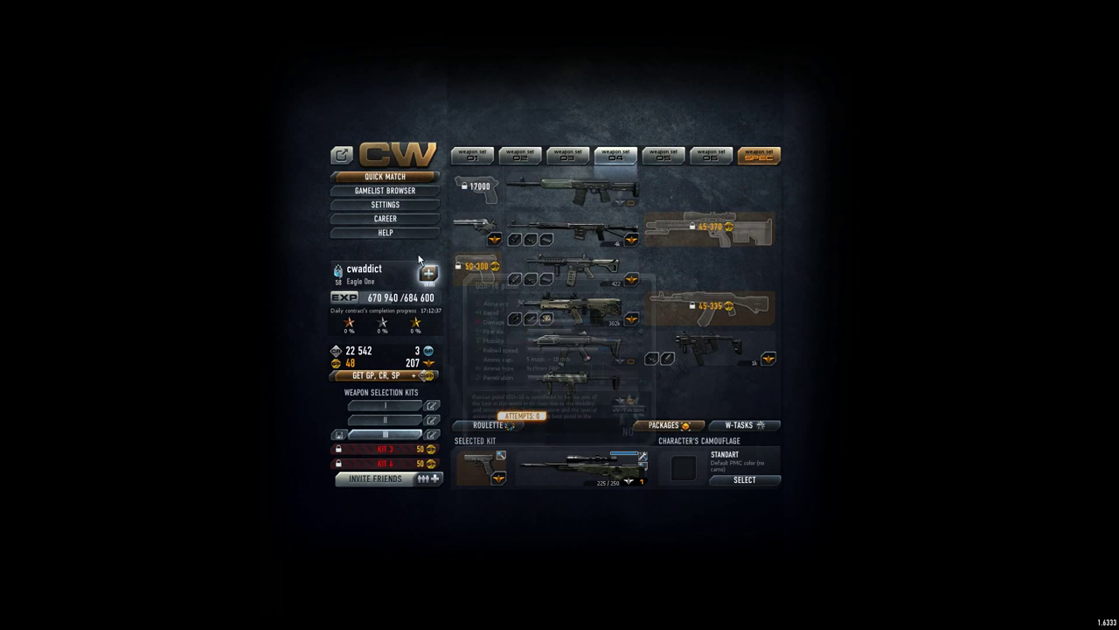
Open and close the game server list, then return to the career overview
left_click(415, 192)
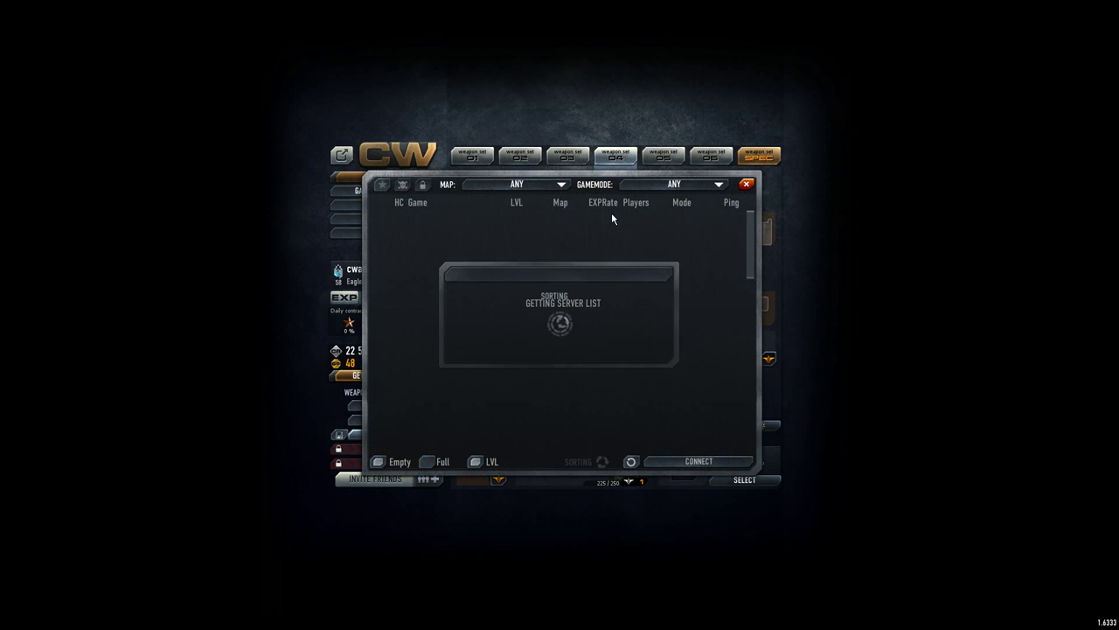
left_click(748, 184)
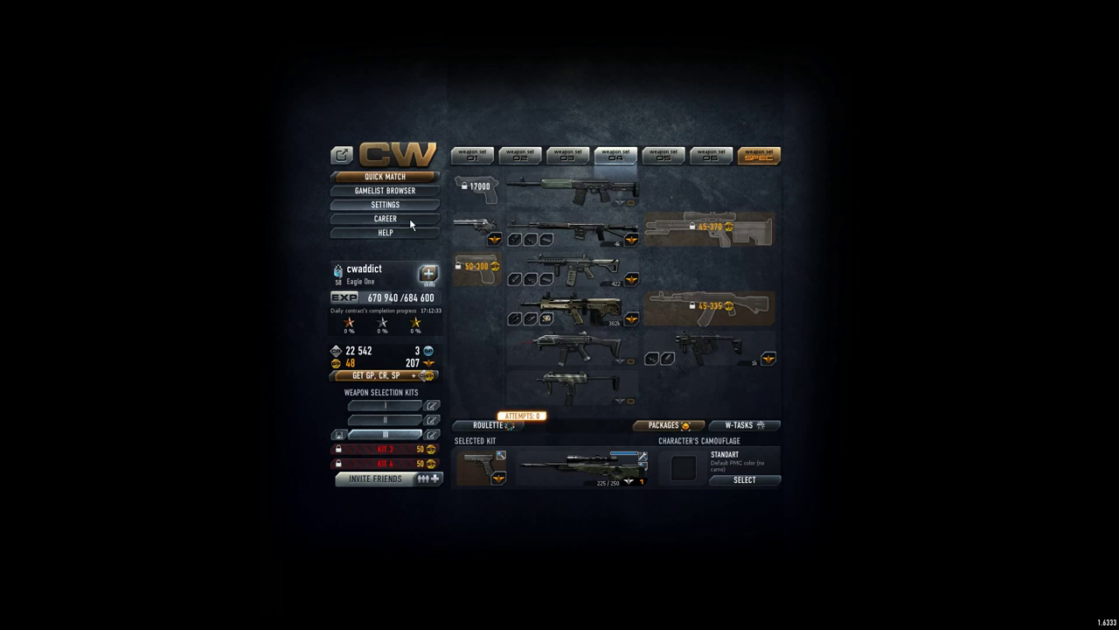
left_click(411, 220)
Accept a player's join request in the Clans tab, then open the Gamelist Browser
left_click(696, 186)
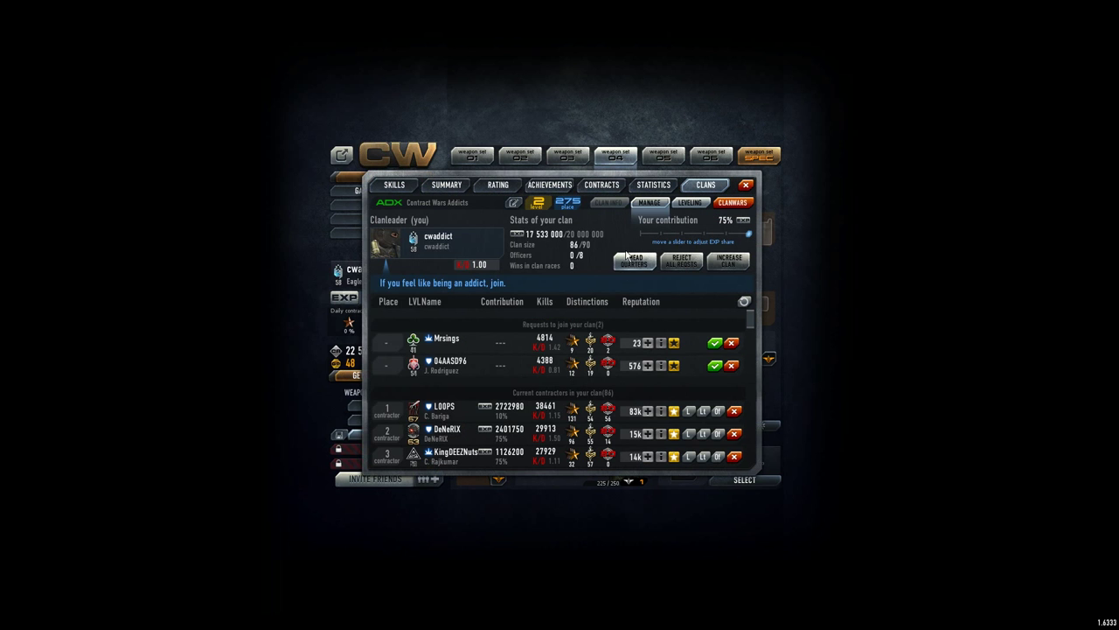
left_click(715, 366)
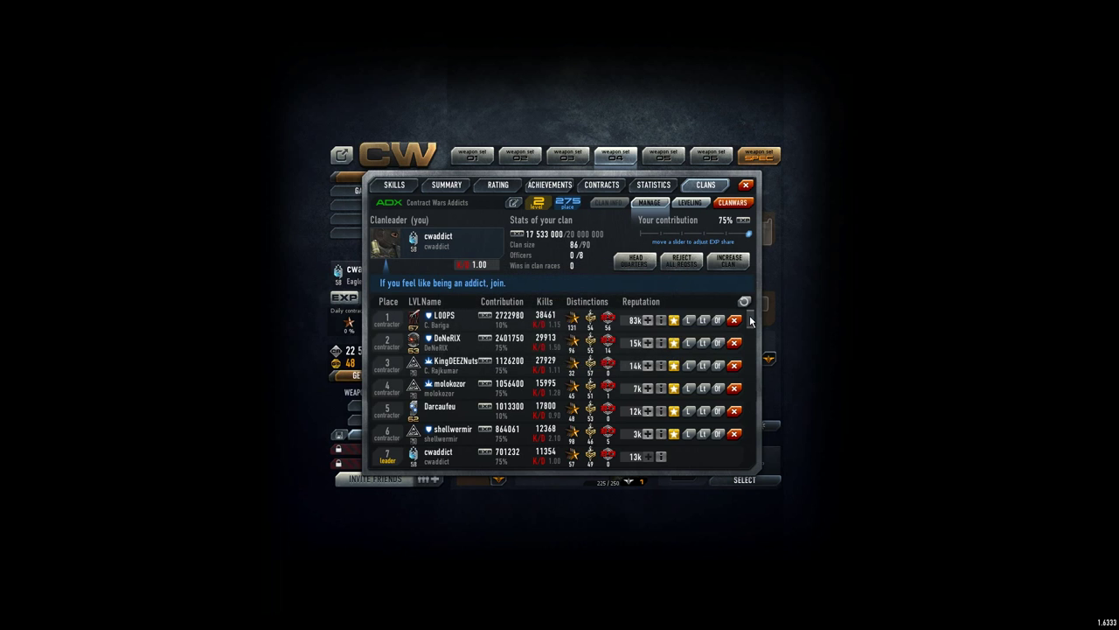
left_click_drag(750, 320, 752, 466)
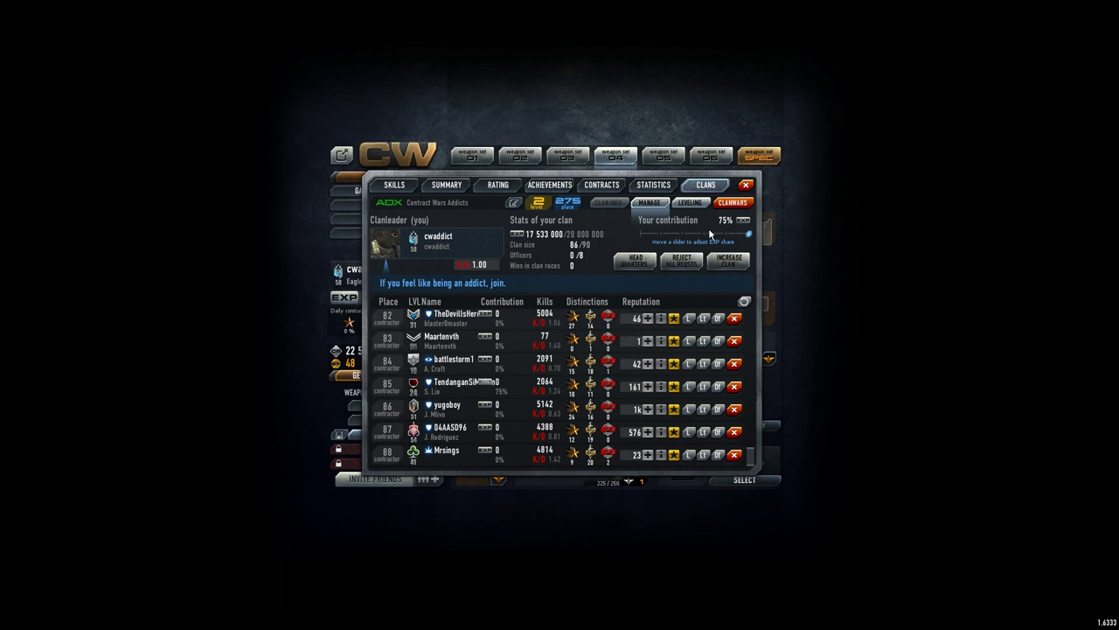
scroll(626, 407, "up", 2)
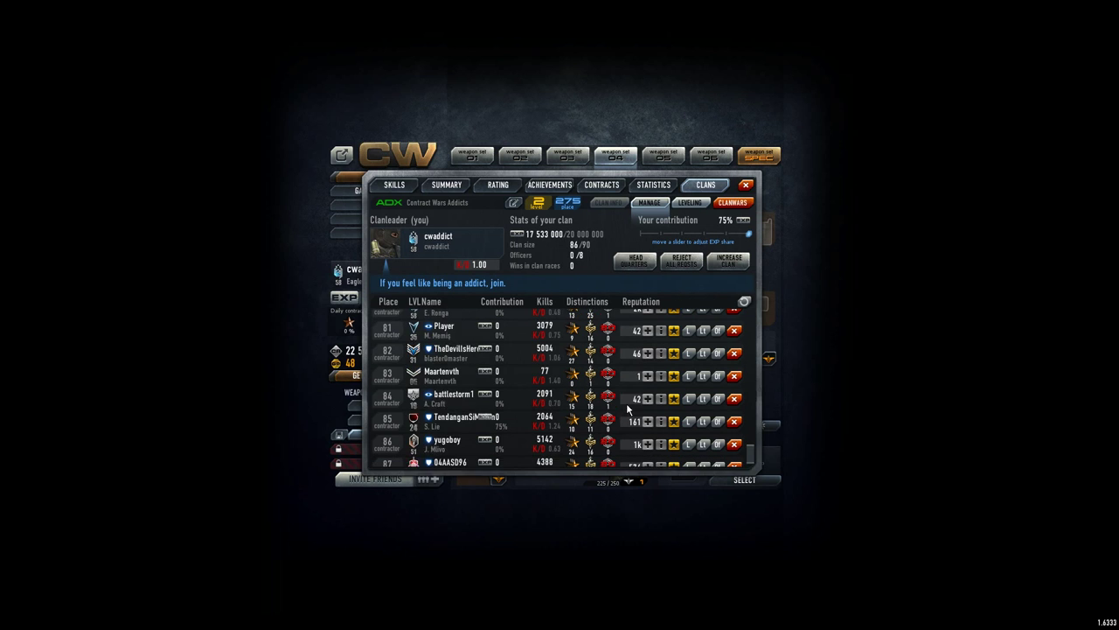
scroll(626, 403, "up", 1)
scroll(612, 402, "up", 1)
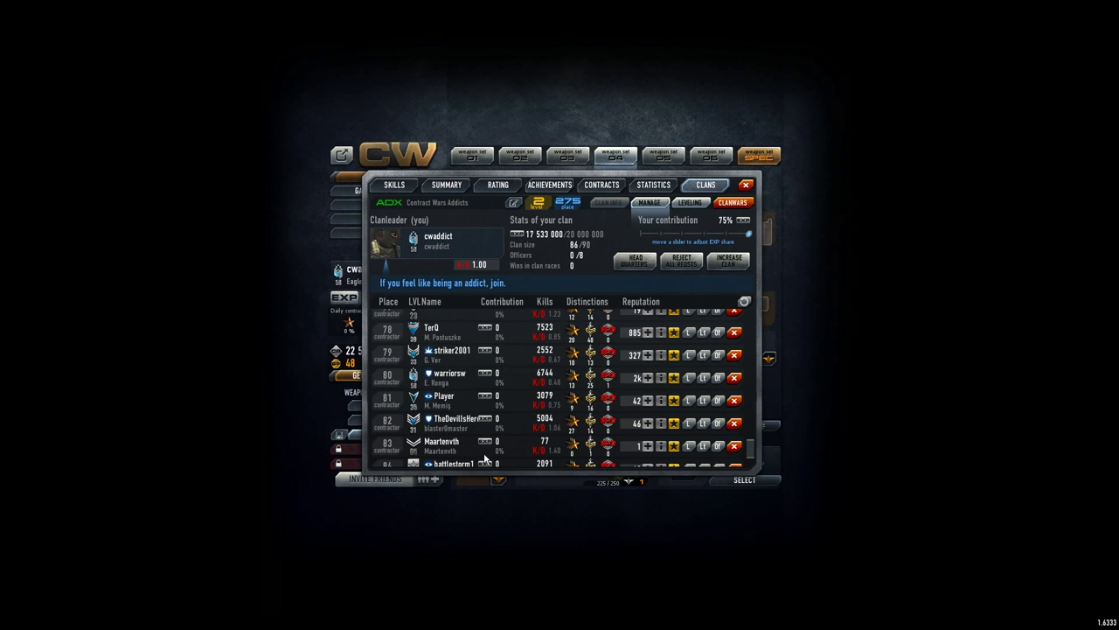
scroll(485, 437, "up", 1)
scroll(486, 402, "up", 1)
scroll(490, 385, "up", 1)
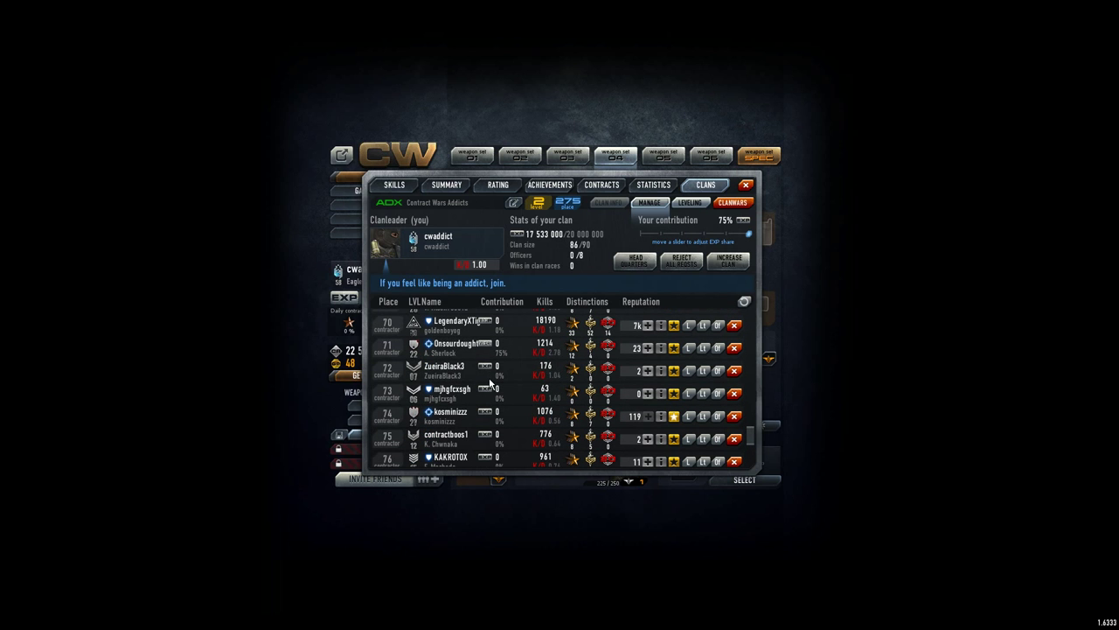
scroll(492, 384, "up", 1)
scroll(497, 383, "up", 1)
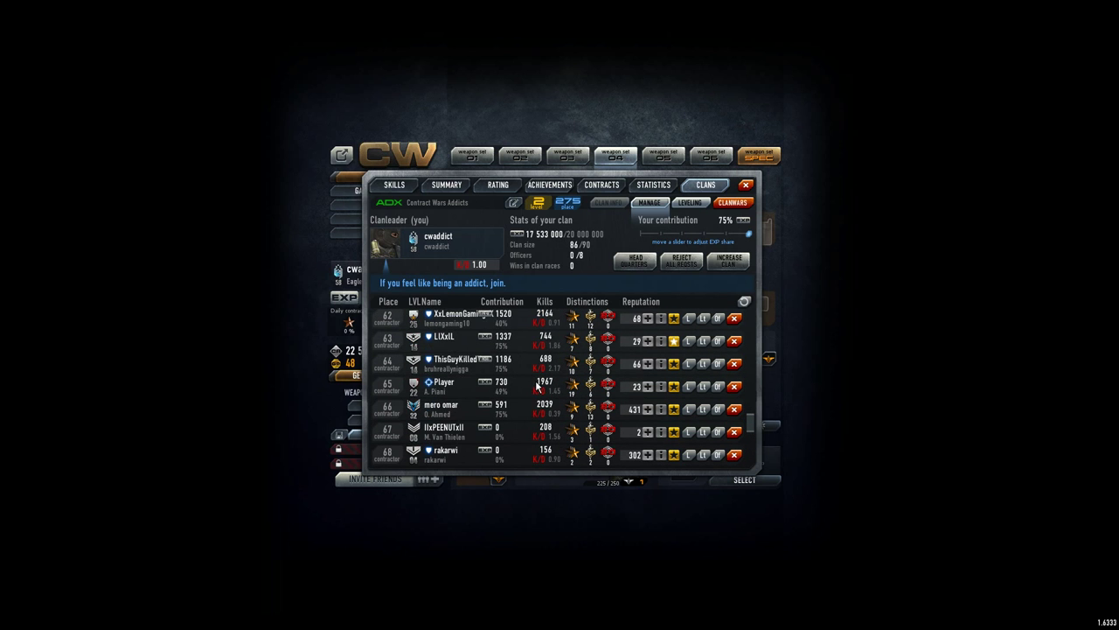
scroll(538, 385, "up", 2)
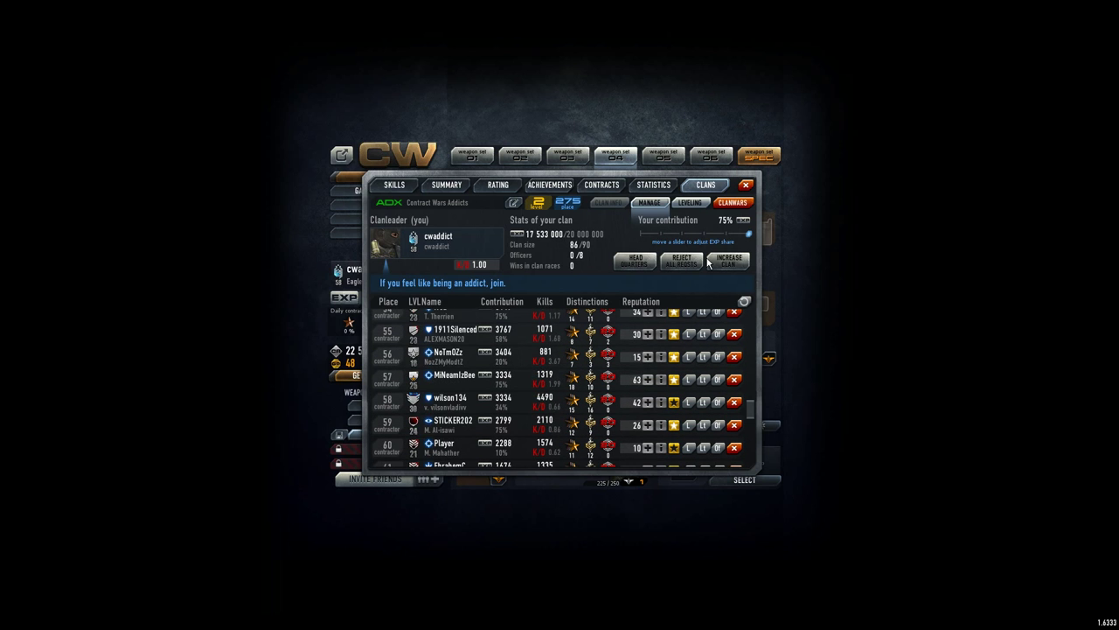
left_click(748, 186)
left_click(428, 194)
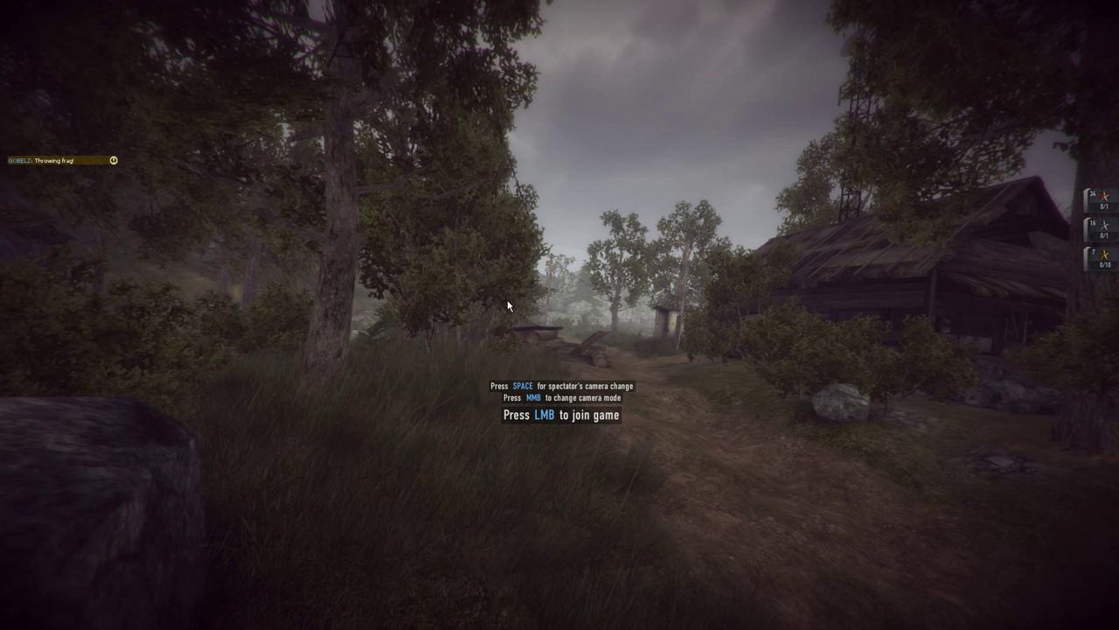
Join the match and snipe the enemy soldier on the rock with the AWM-F
left_click(508, 305)
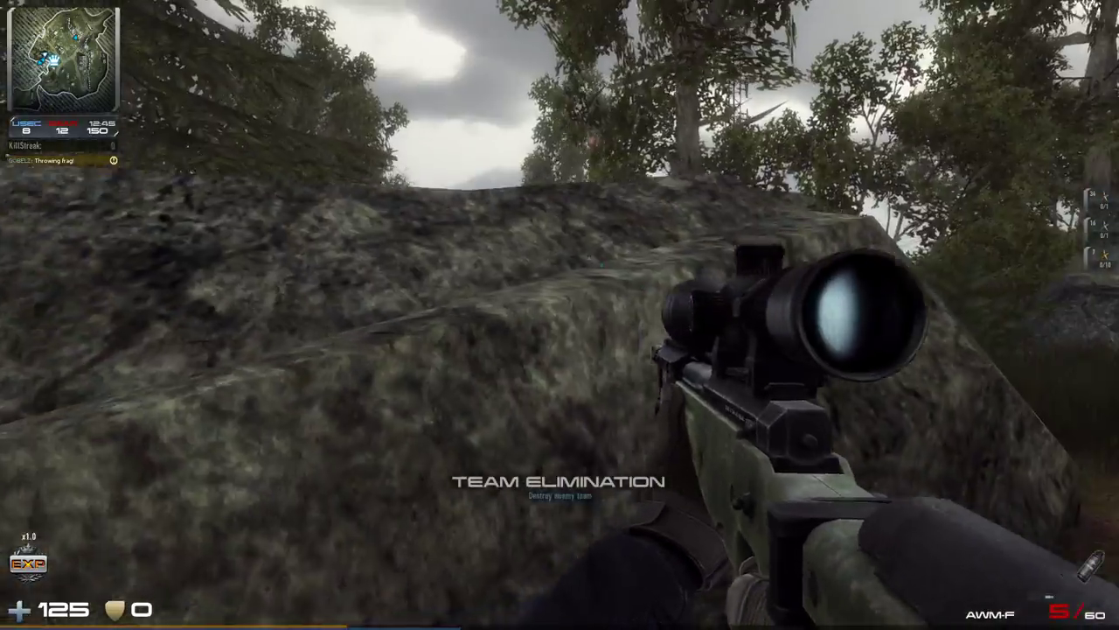
right_click(559, 315)
right_click(560, 314)
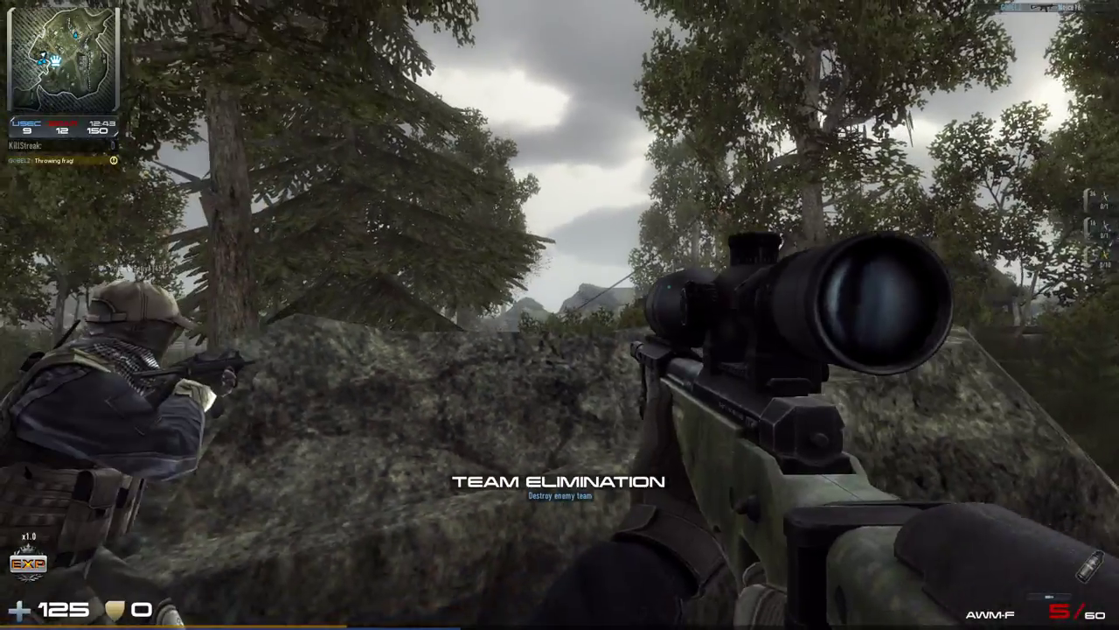
right_click(560, 314)
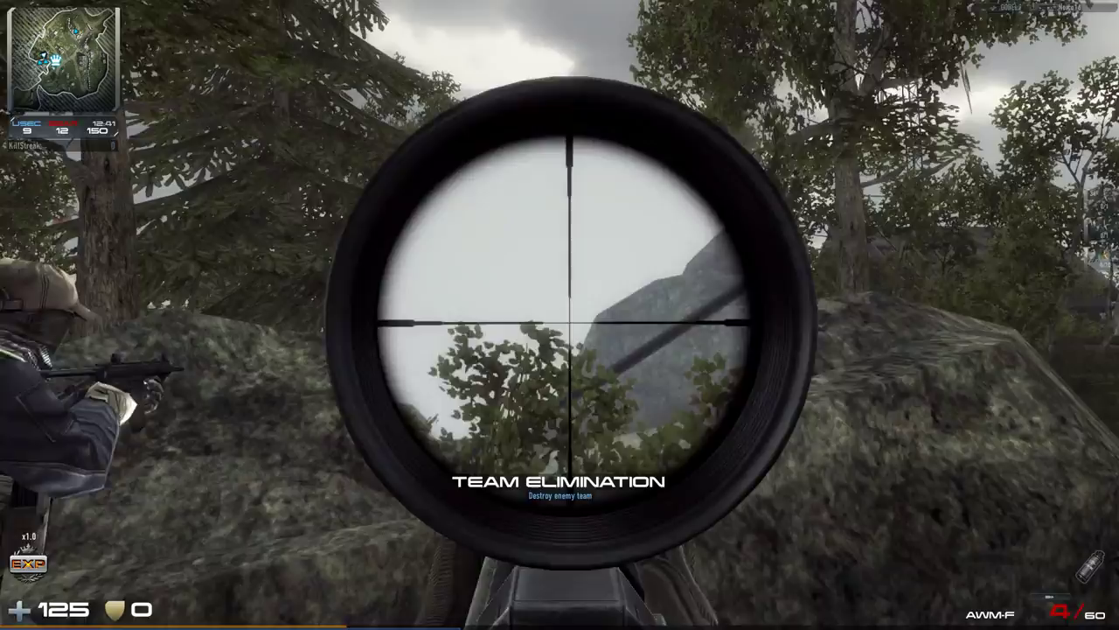
left_click(560, 314)
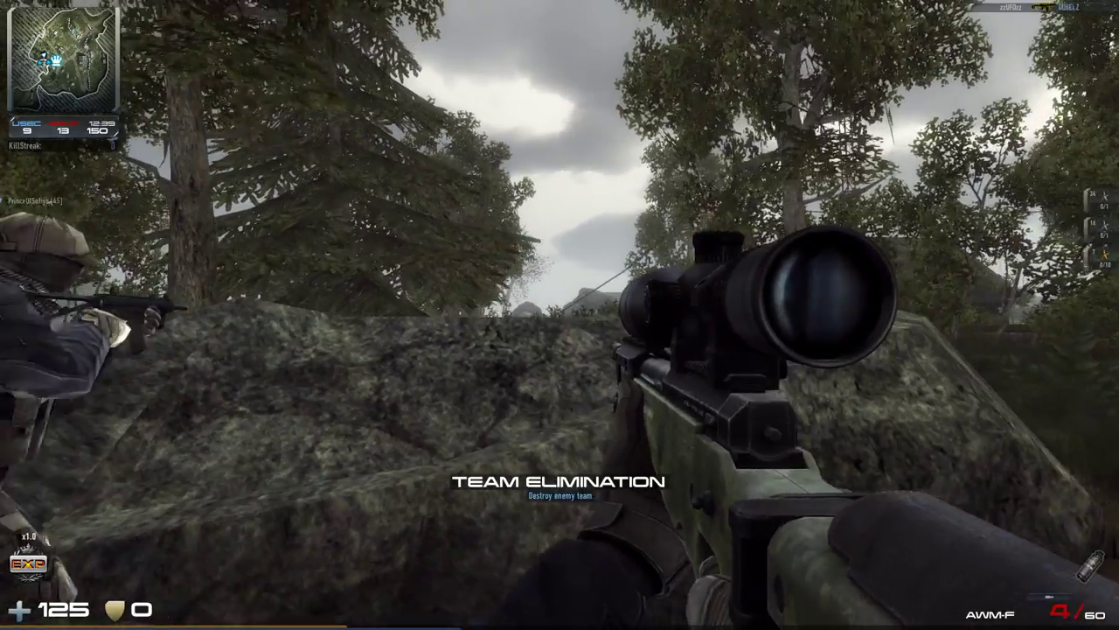
right_click(560, 315)
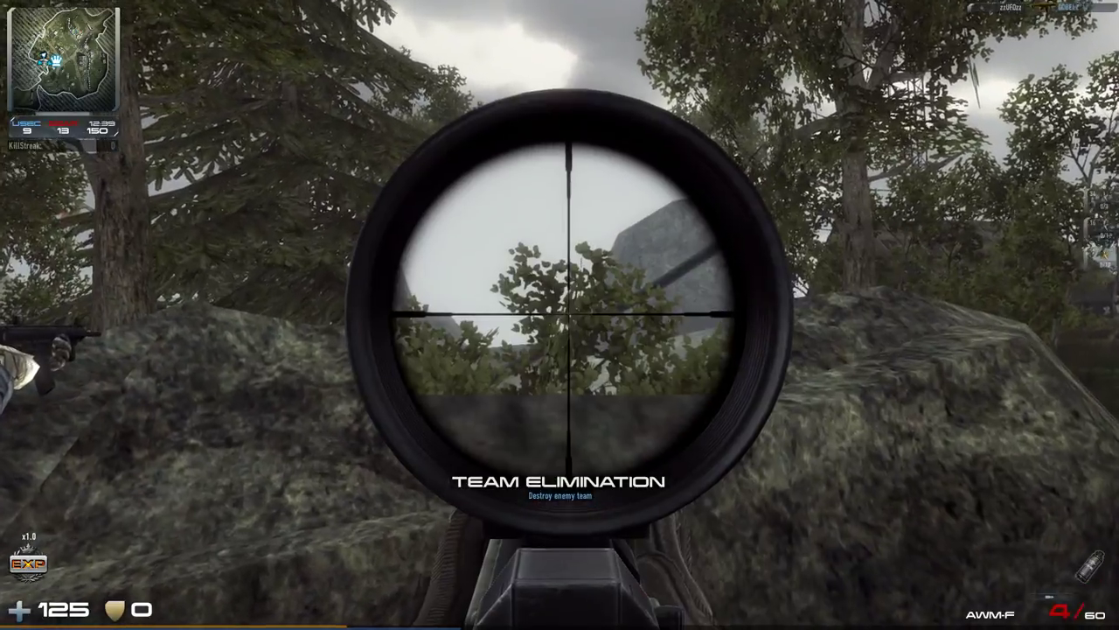
right_click(560, 315)
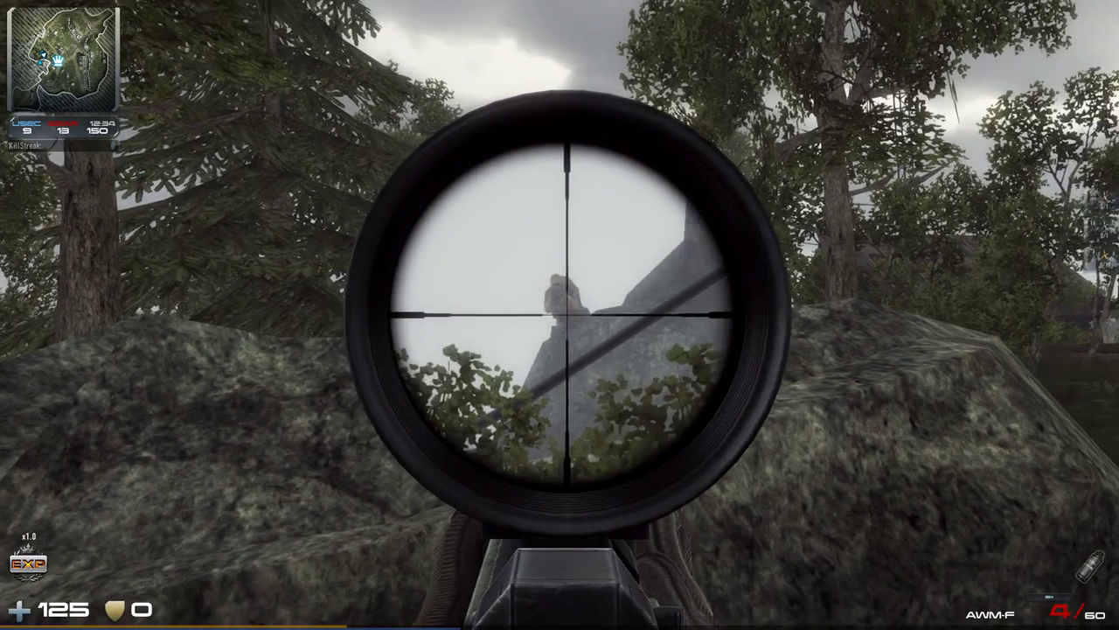
left_click(560, 315)
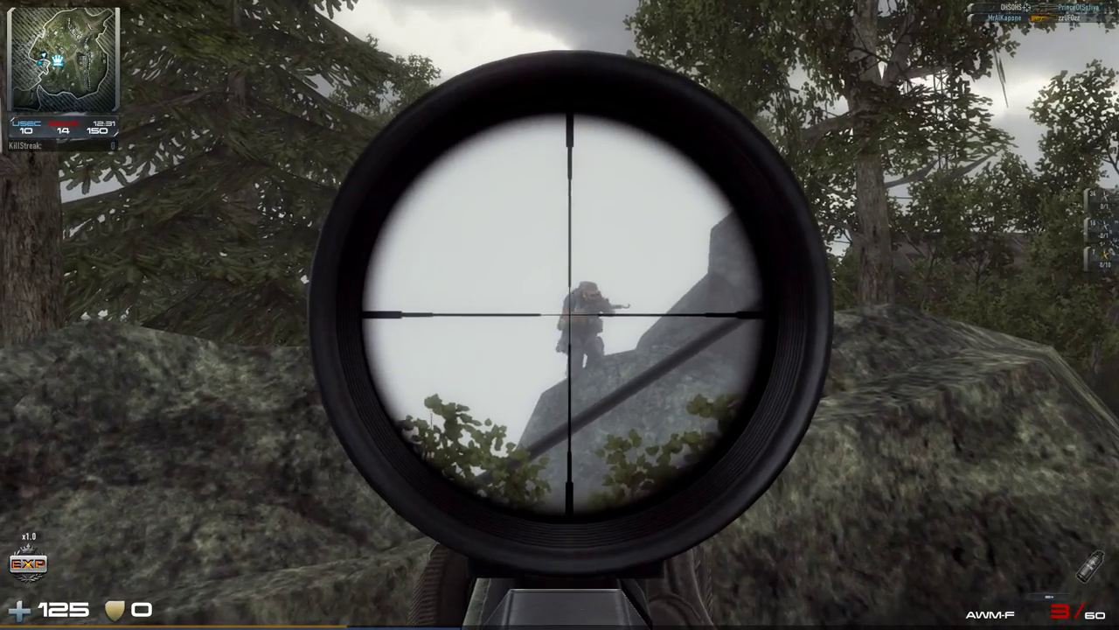
left_click(560, 315)
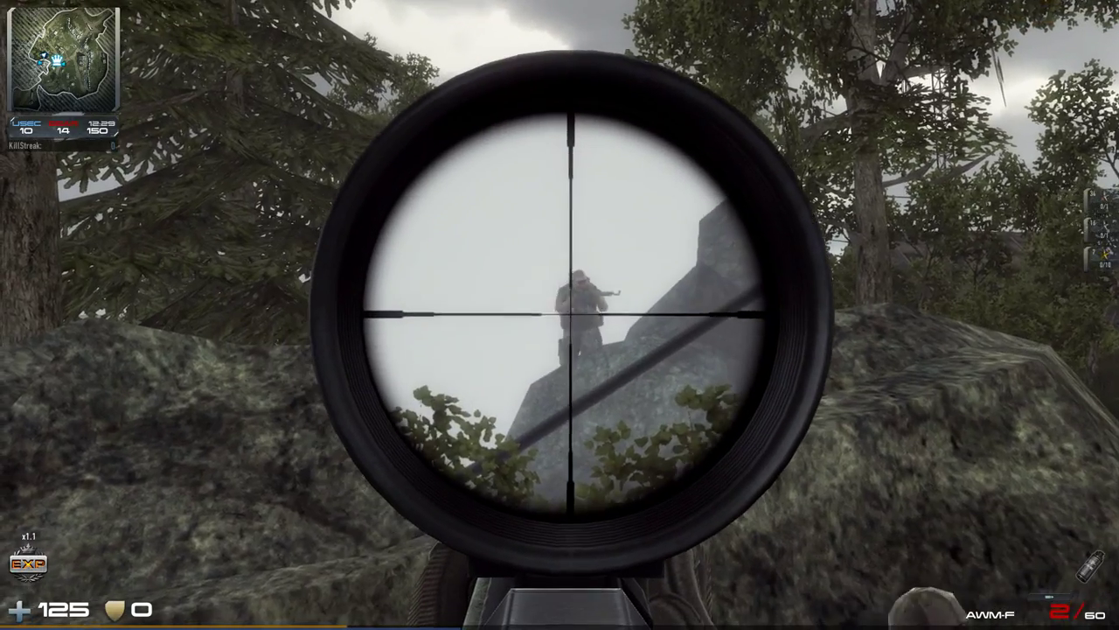
left_click(560, 314)
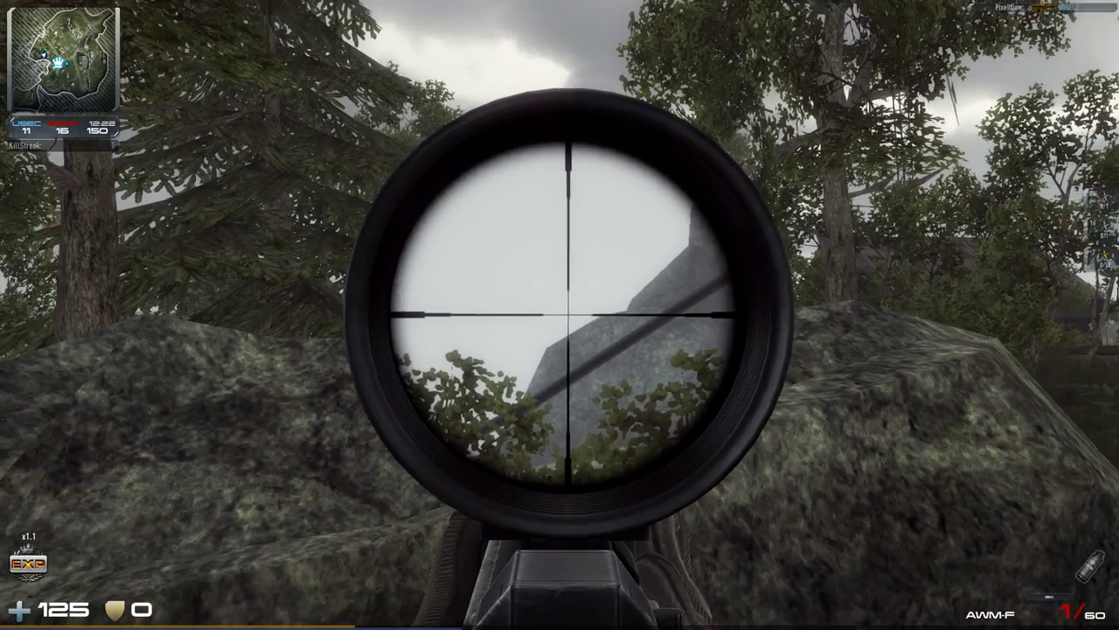
Empty the AWM-F magazine, reload, and keep firing scoped shots at targets
right_click(559, 315)
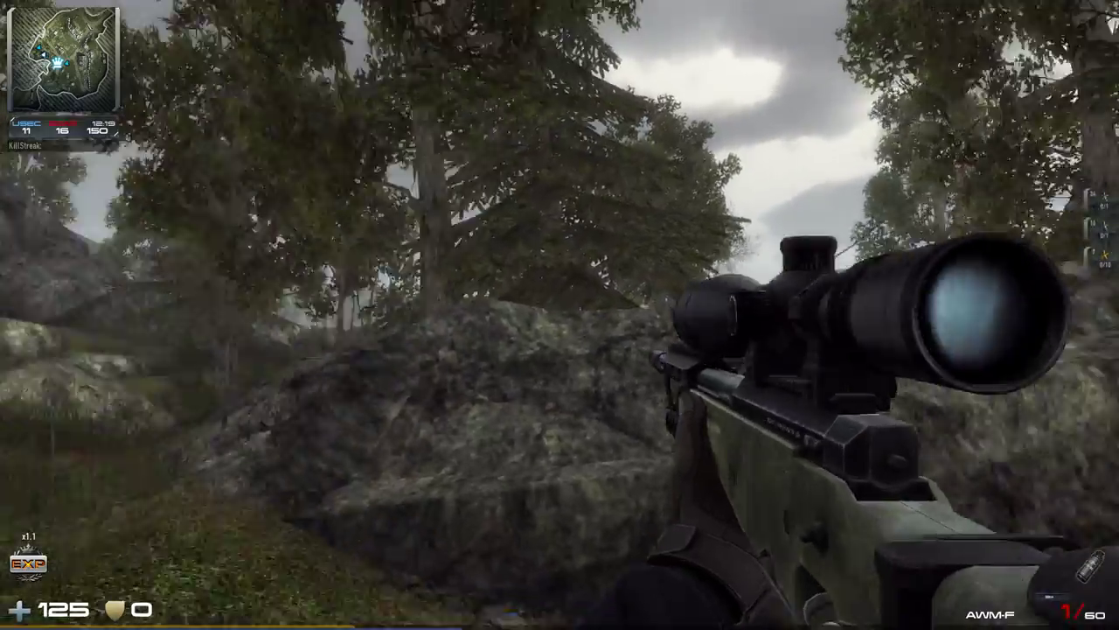
right_click(560, 315)
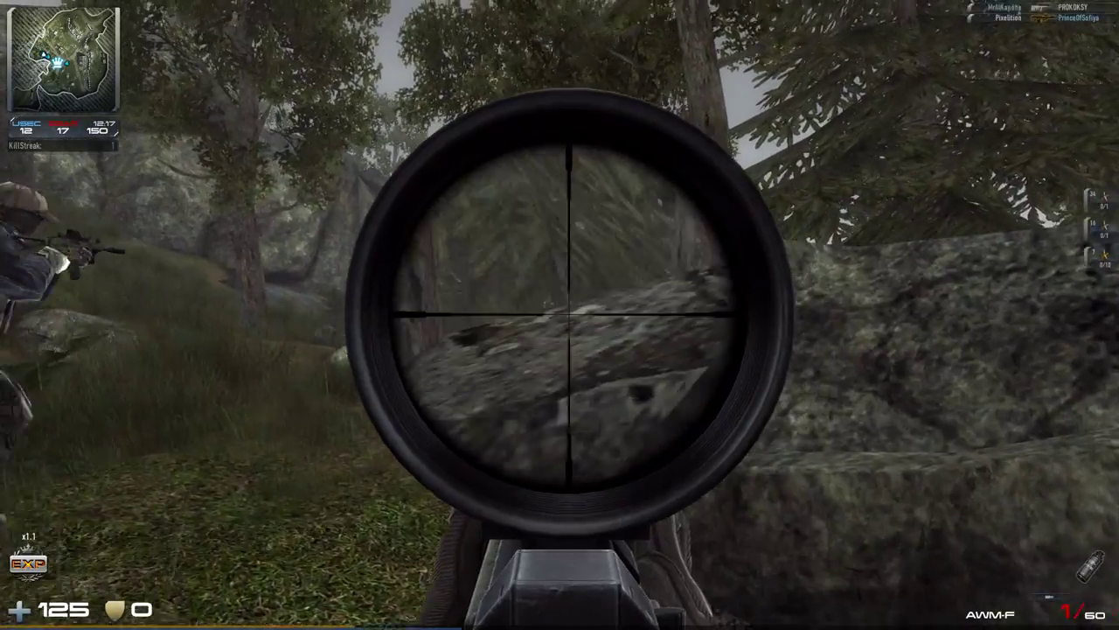
left_click(559, 315)
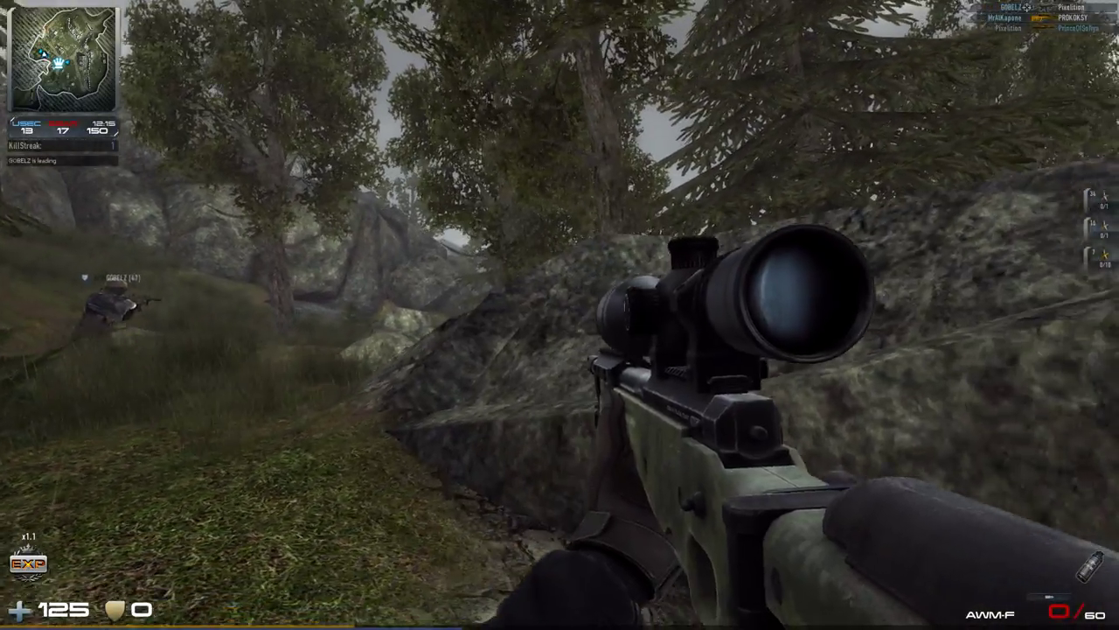
key("w")
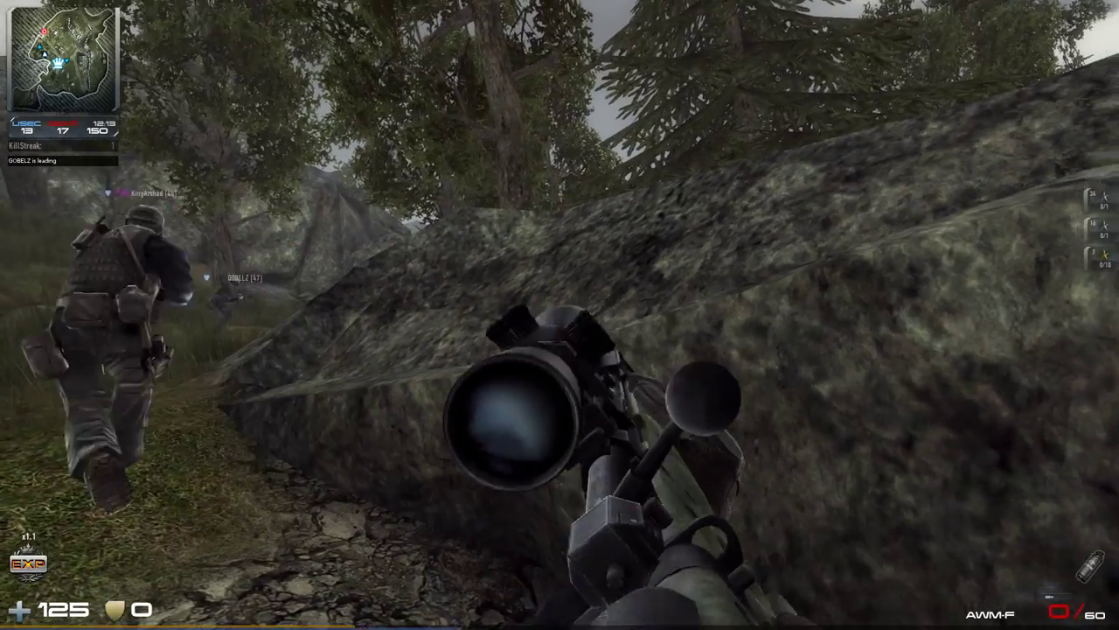
right_click(560, 314)
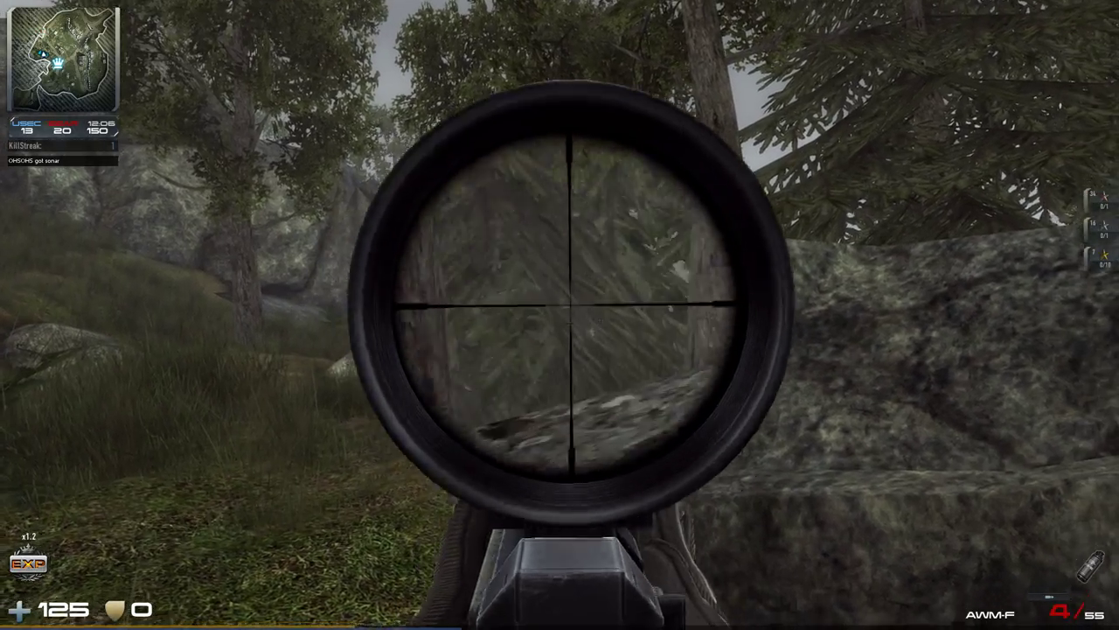
left_click(559, 315)
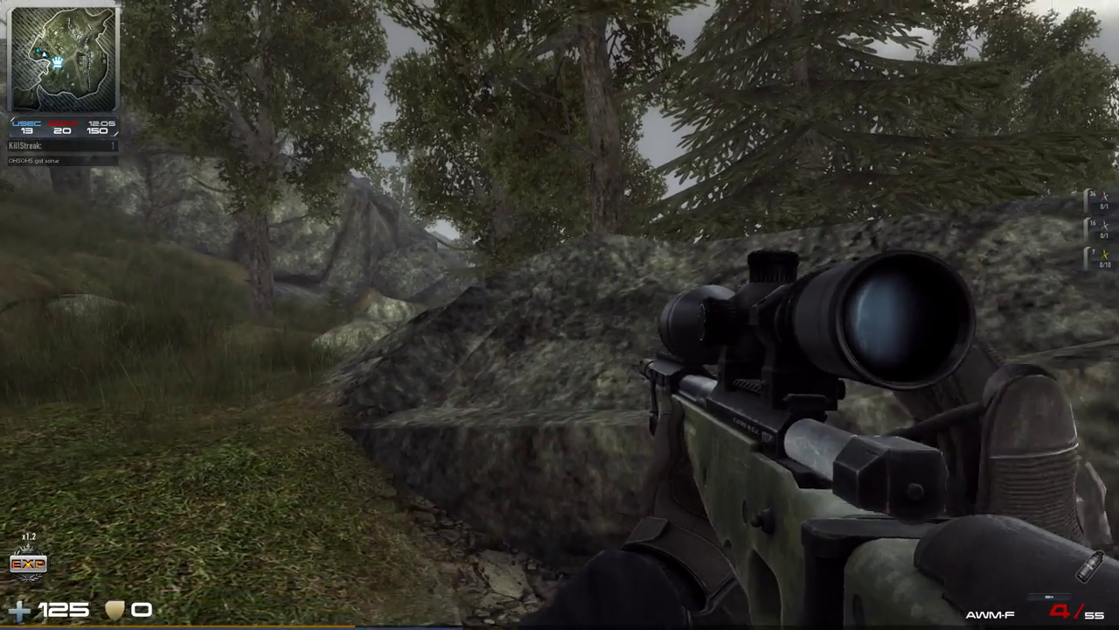
right_click(559, 314)
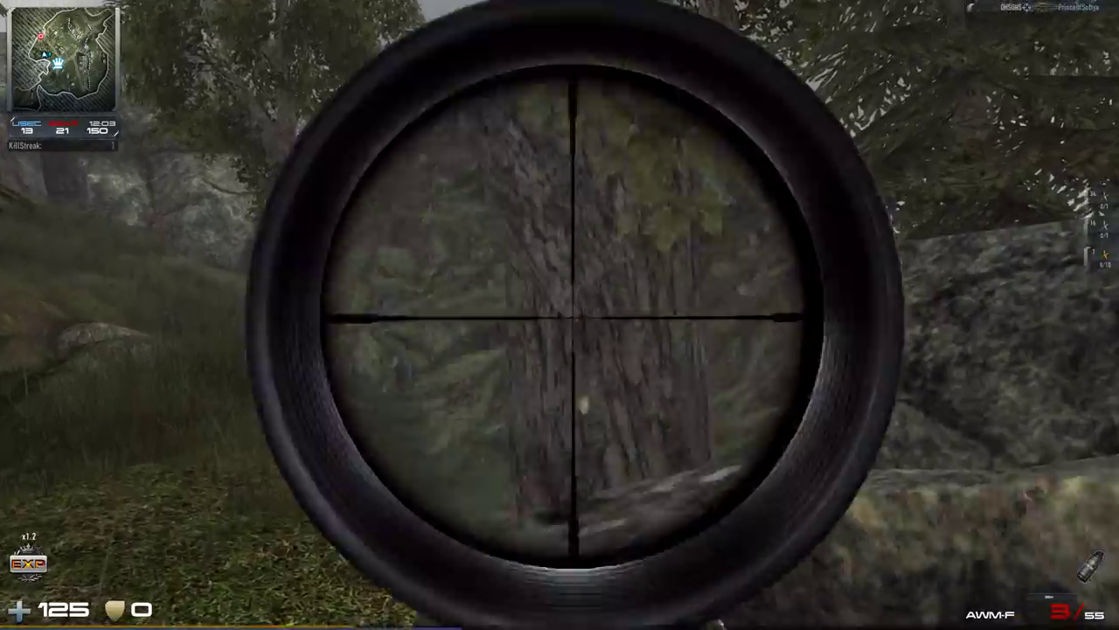
left_click(559, 315)
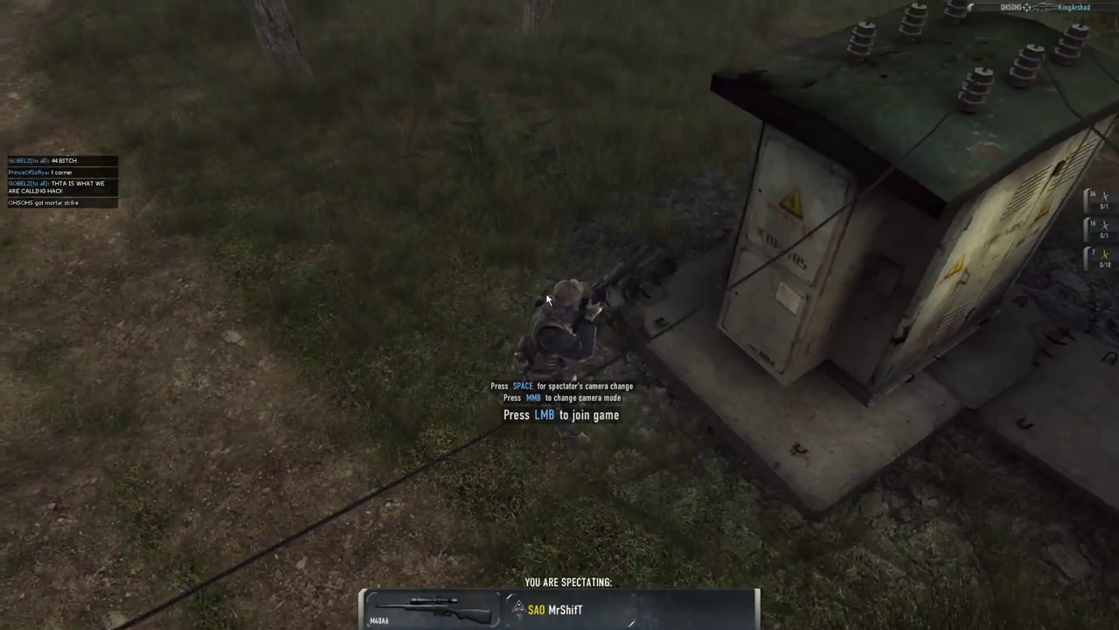
Respawn, switch to the Glock 18 and throw a frag grenade
left_click(545, 292)
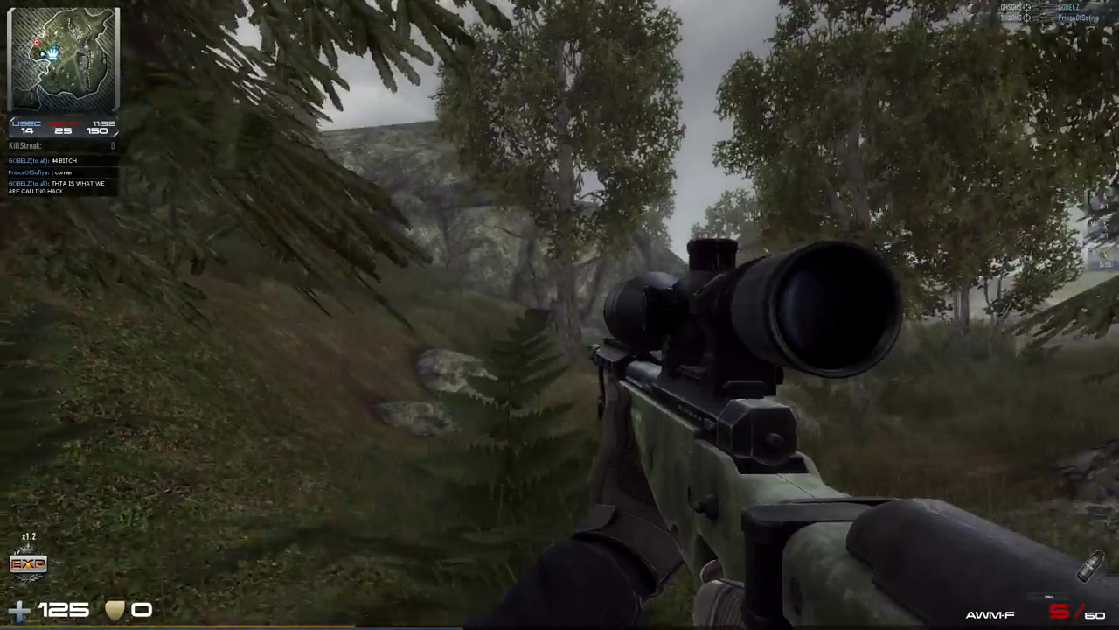
right_click(559, 314)
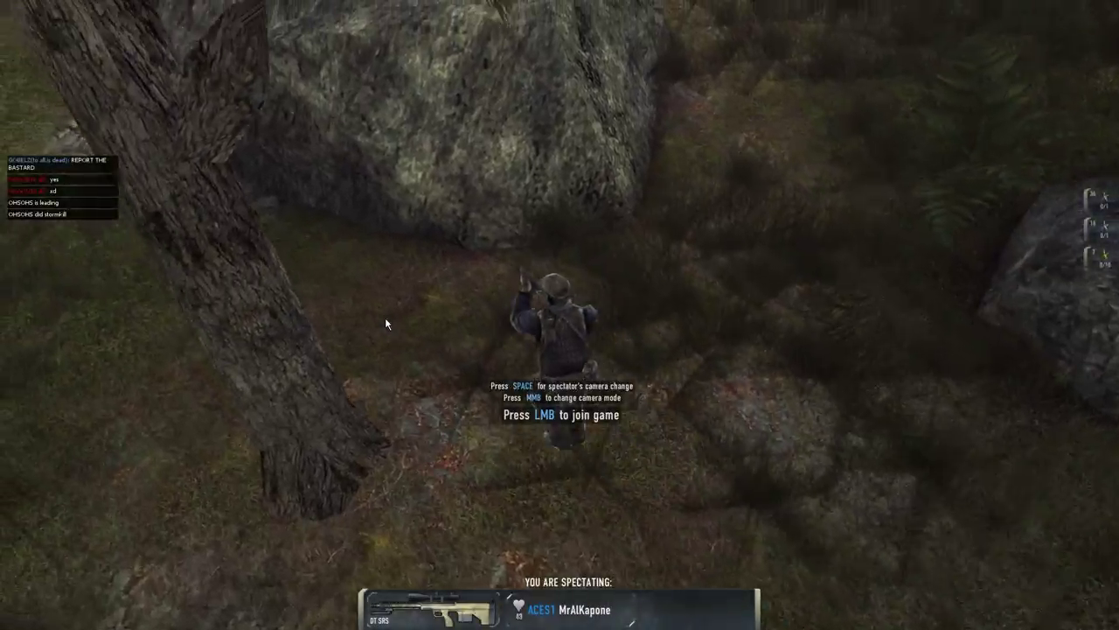
left_click(385, 318)
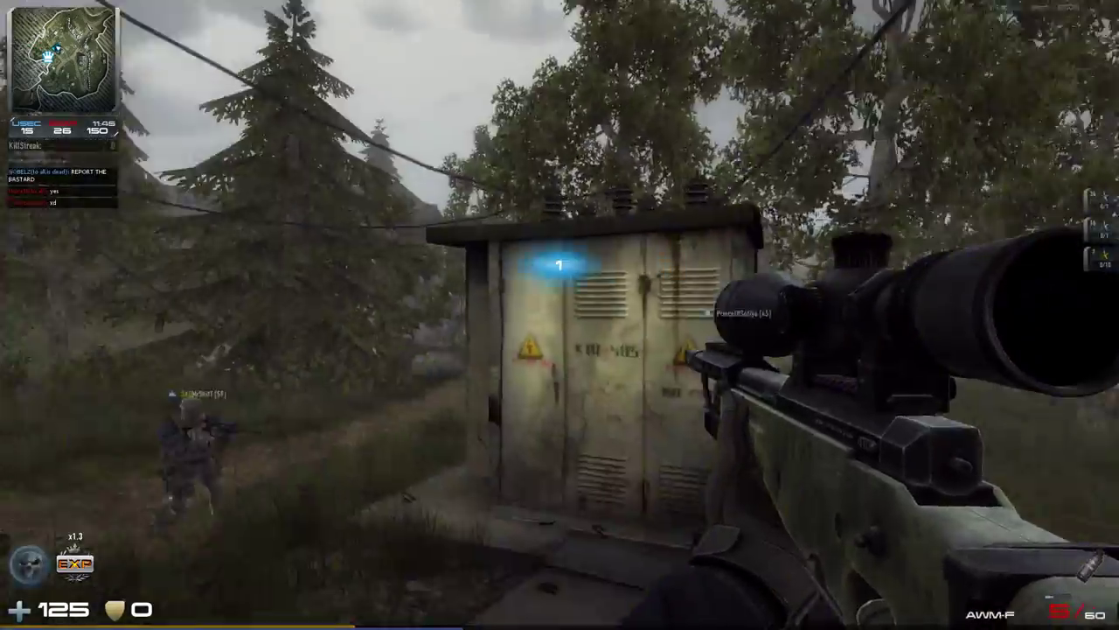
key("2")
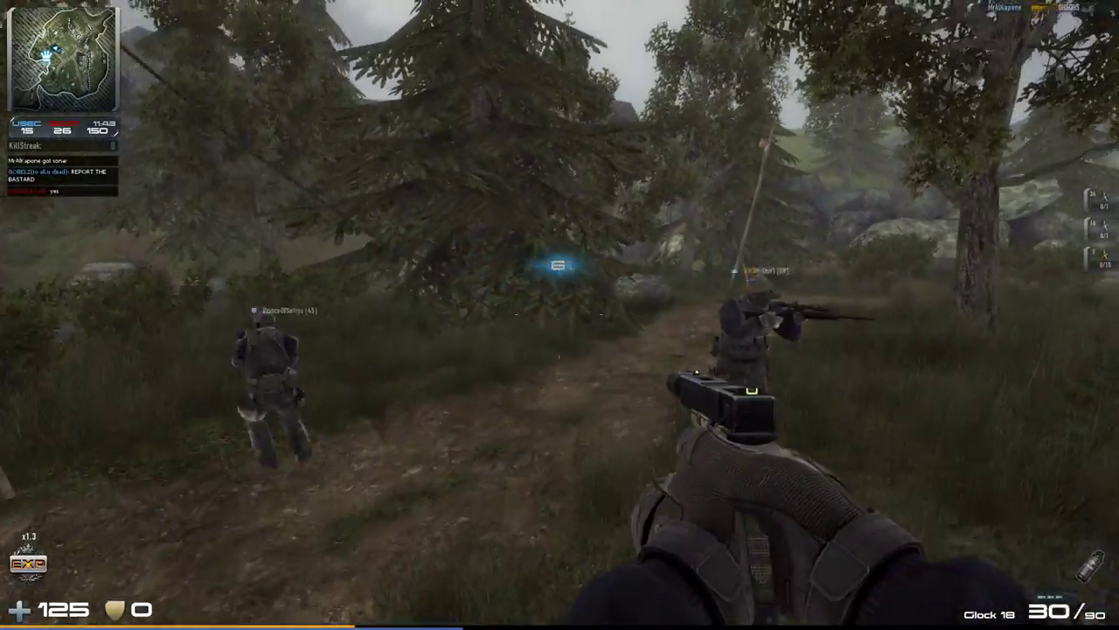
key("g")
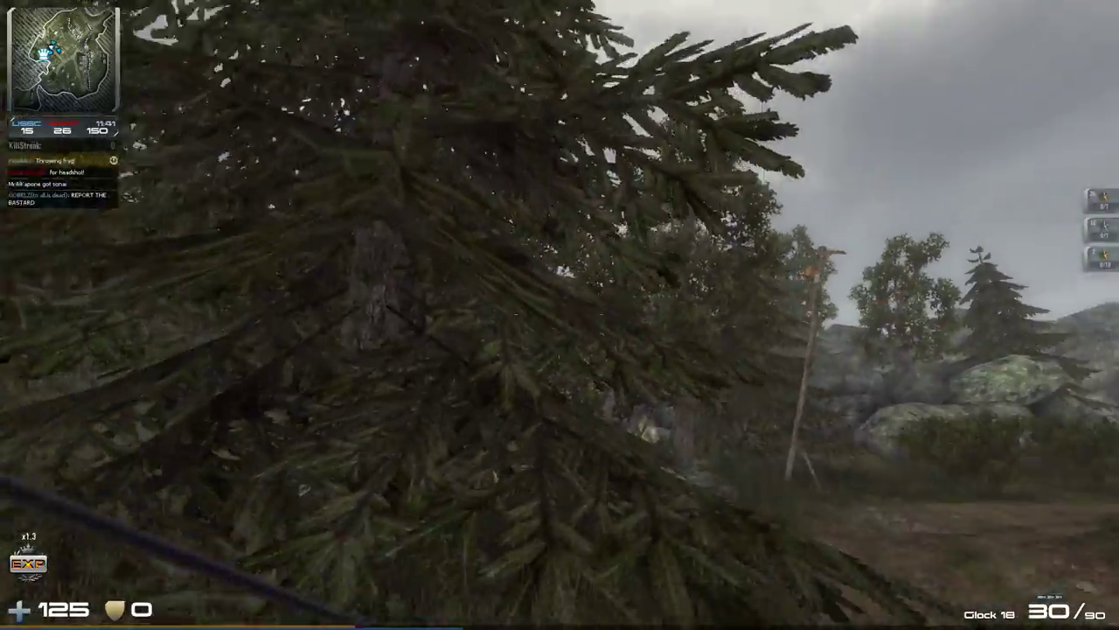
Walk forward past the rocks and pines into the open field
key("w")
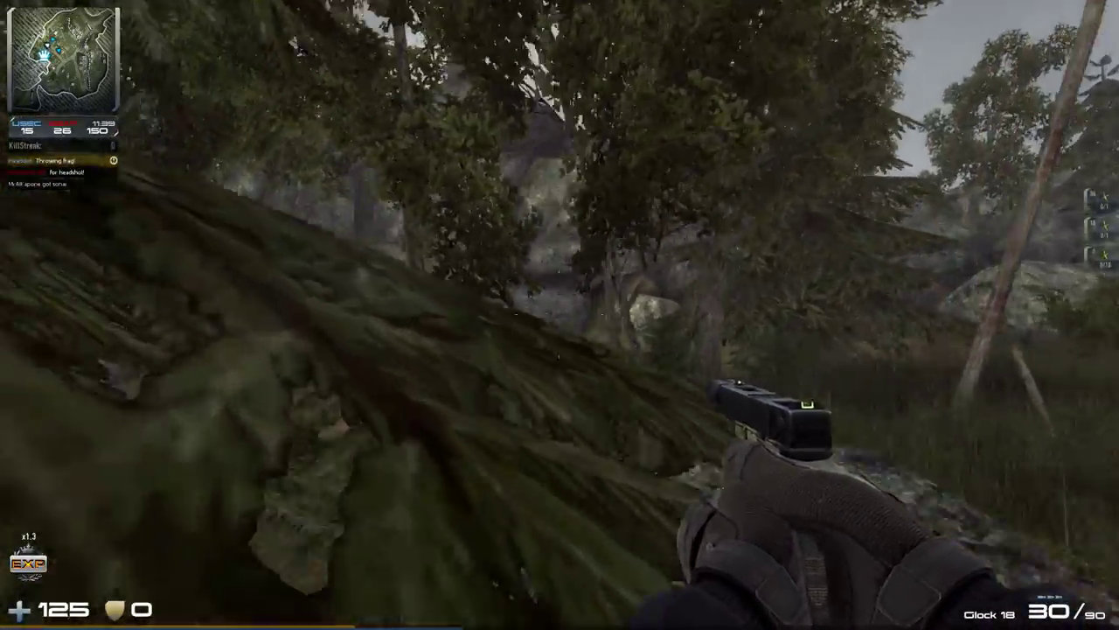
key("w")
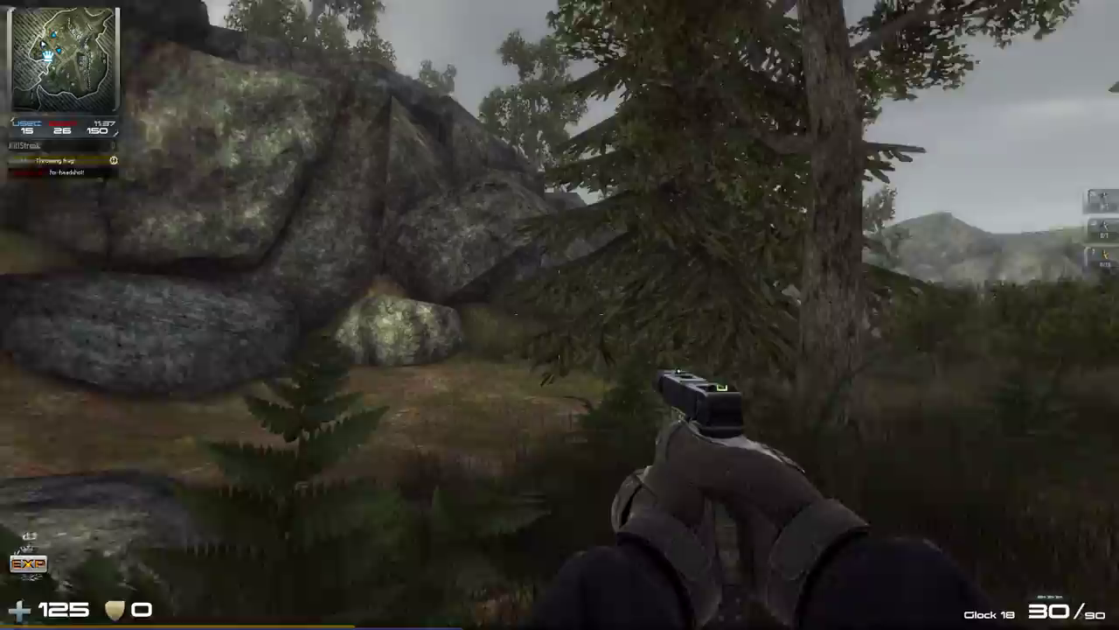
key("w")
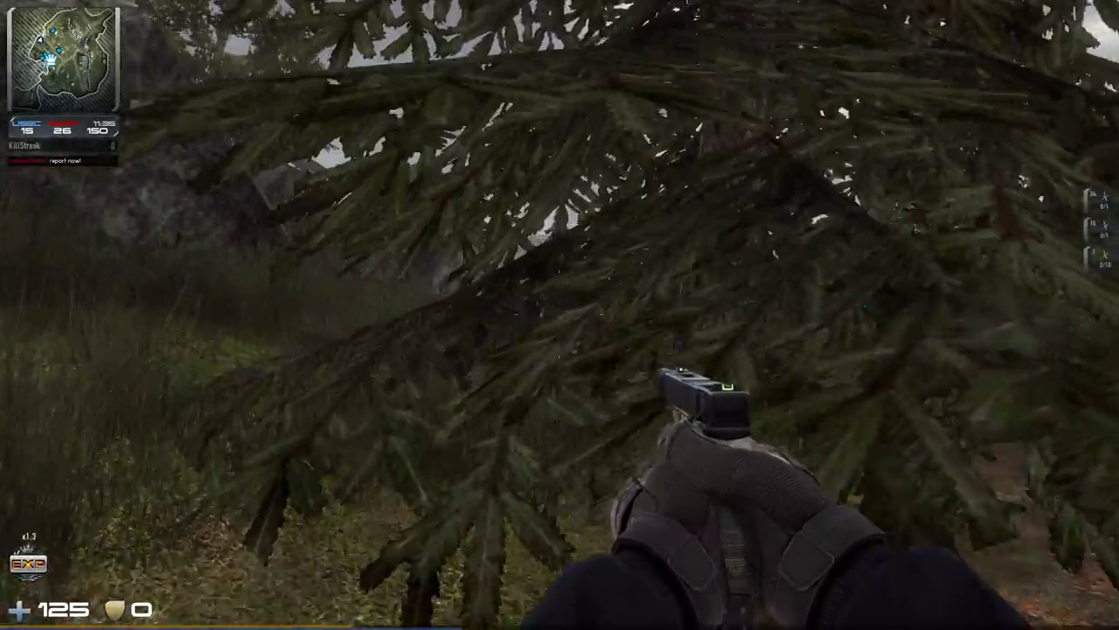
key("w")
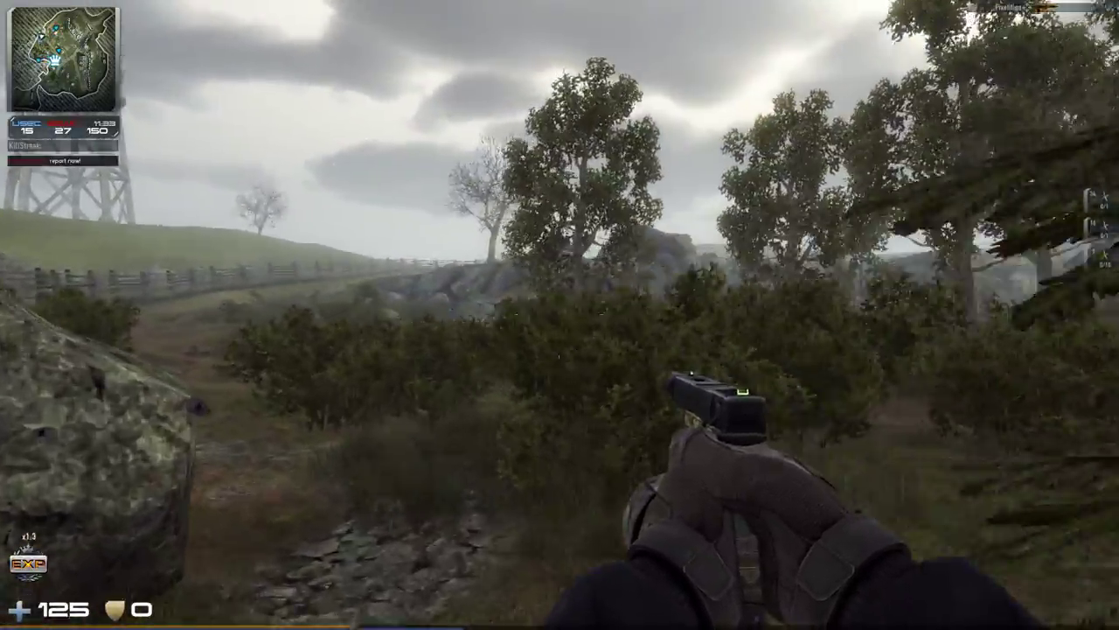
key("w")
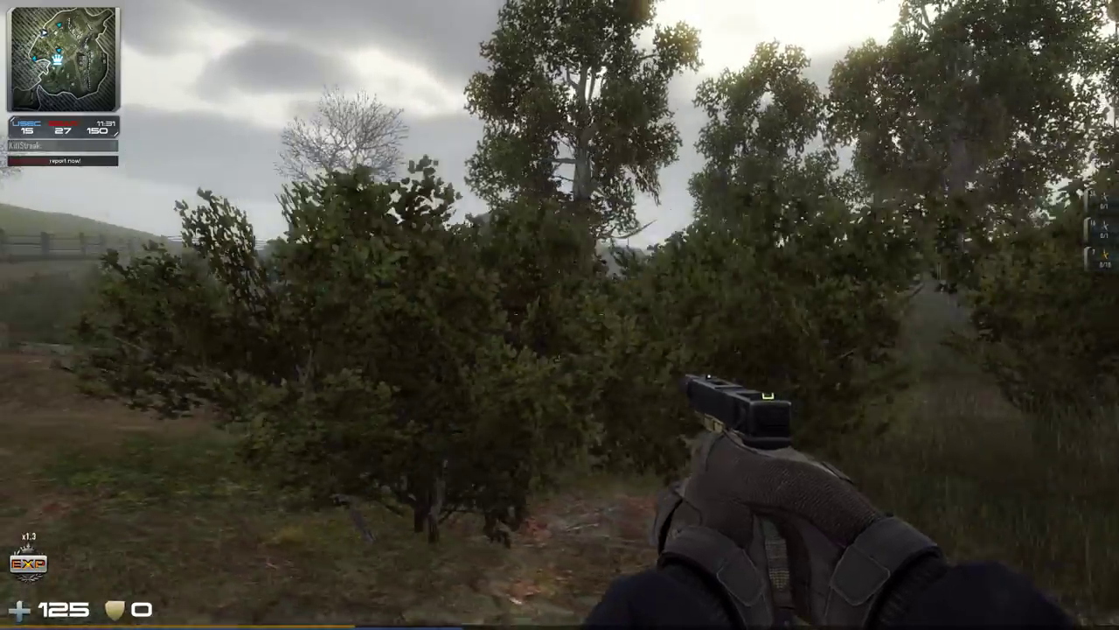
Switch to the AWM-F and scan the hillside, rocks and shacks through the scope
key("1")
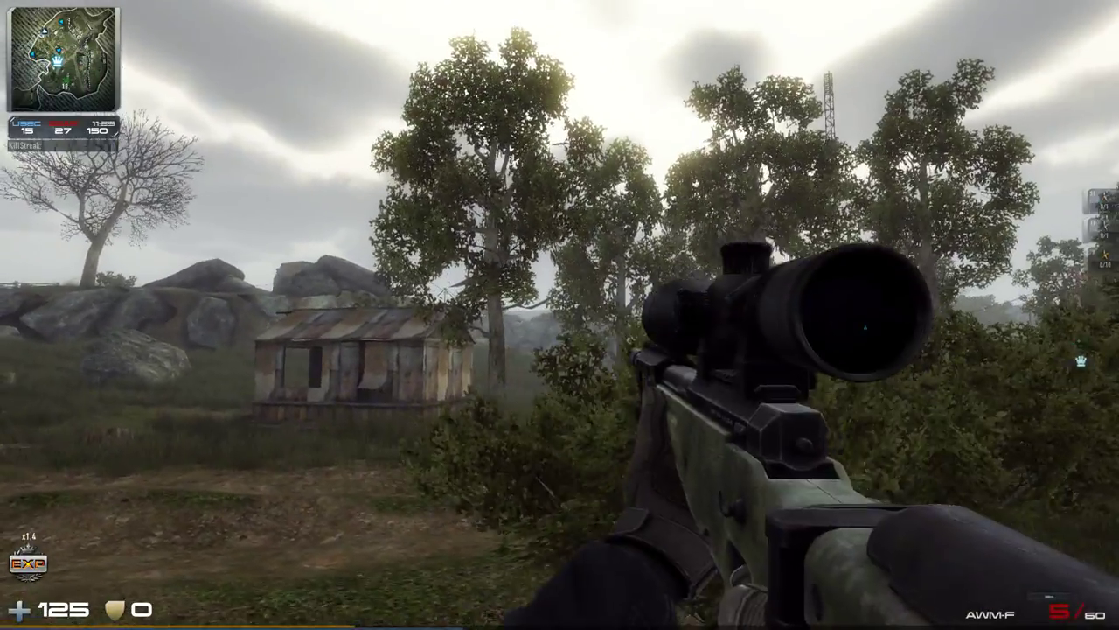
right_click(559, 315)
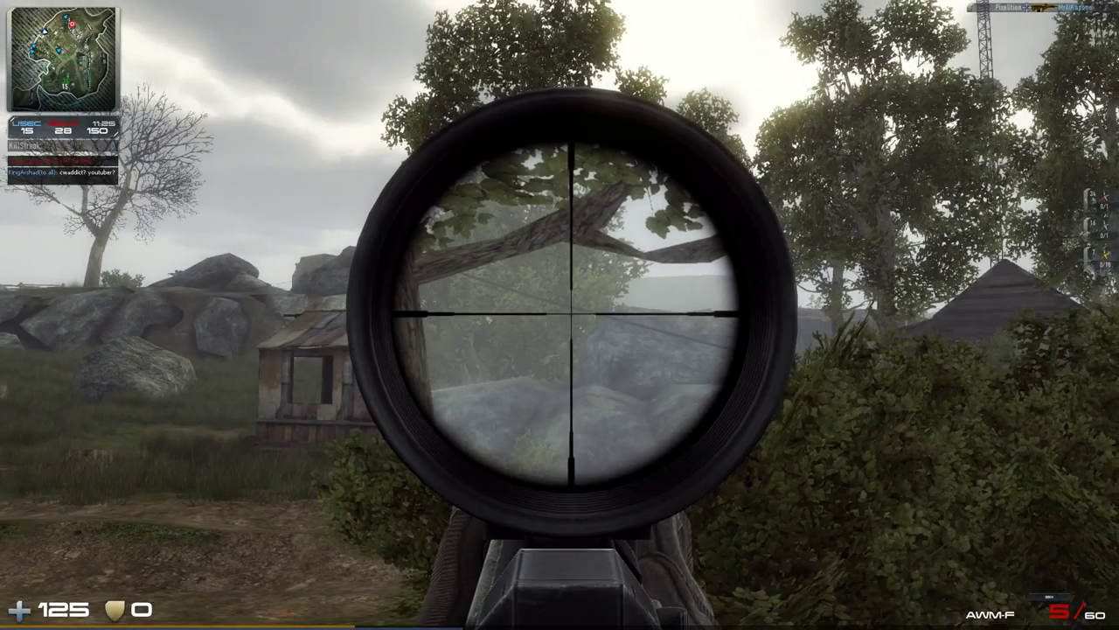
right_click(559, 315)
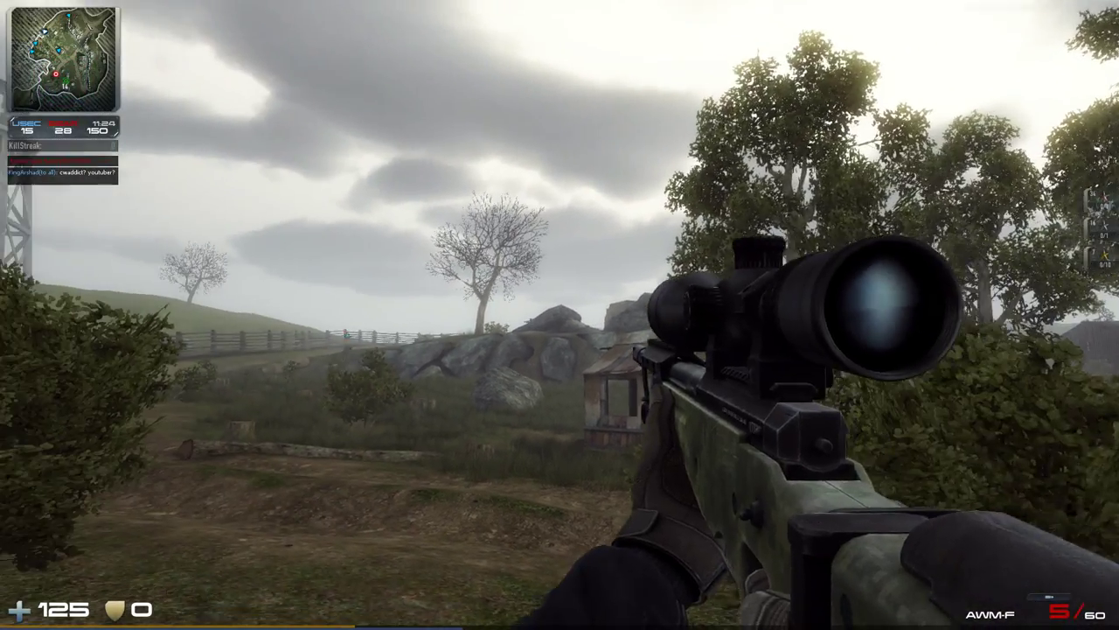
right_click(560, 315)
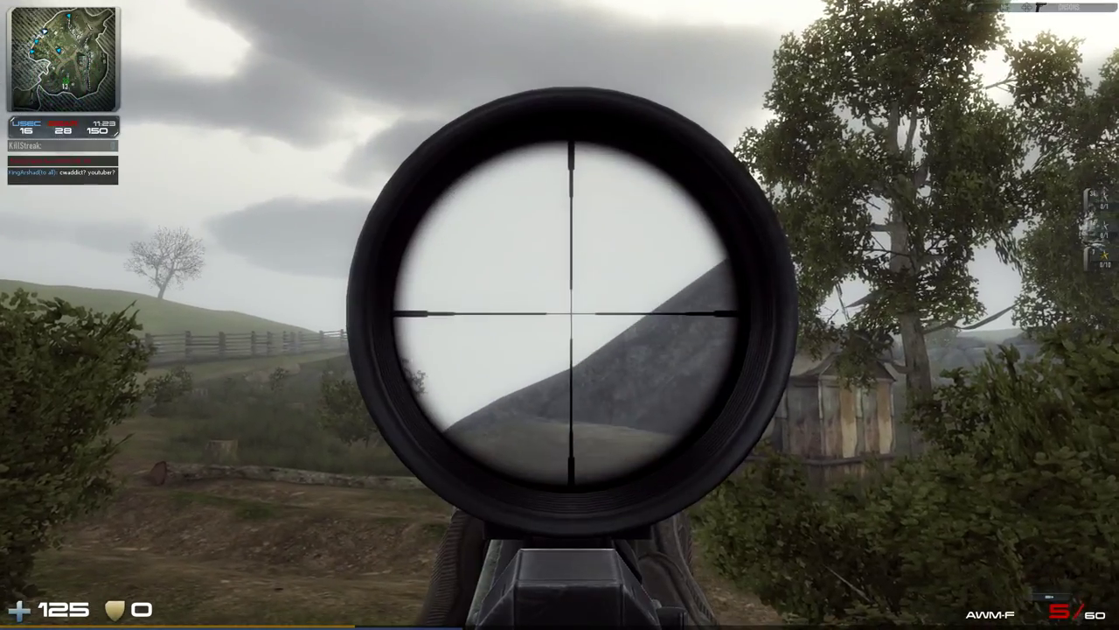
right_click(560, 315)
right_click(560, 315)
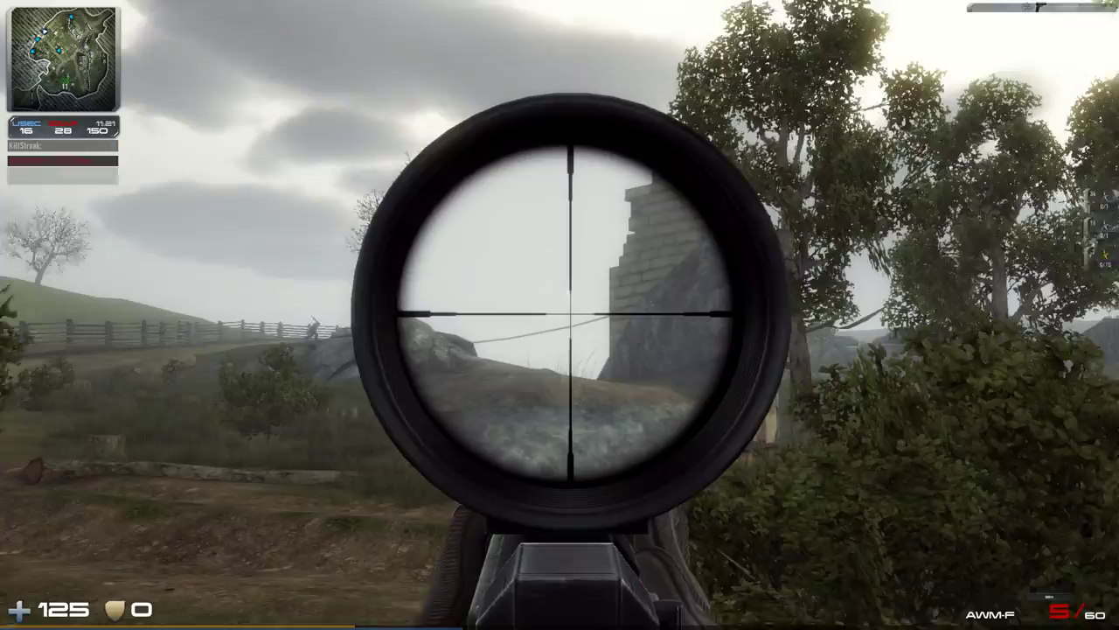
right_click(559, 315)
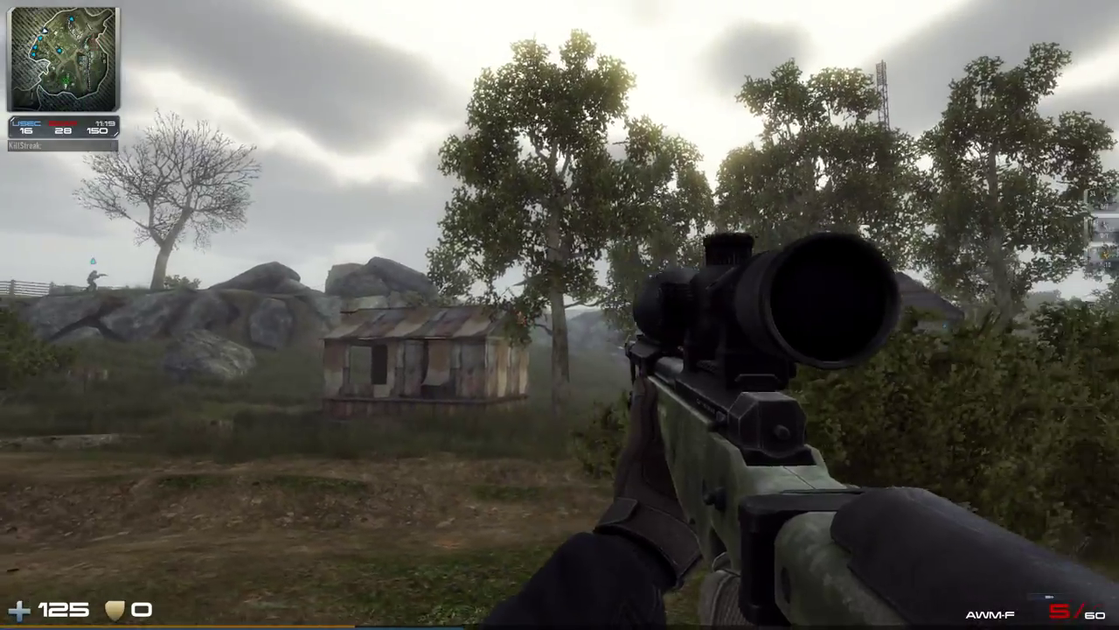
right_click(560, 315)
right_click(560, 315)
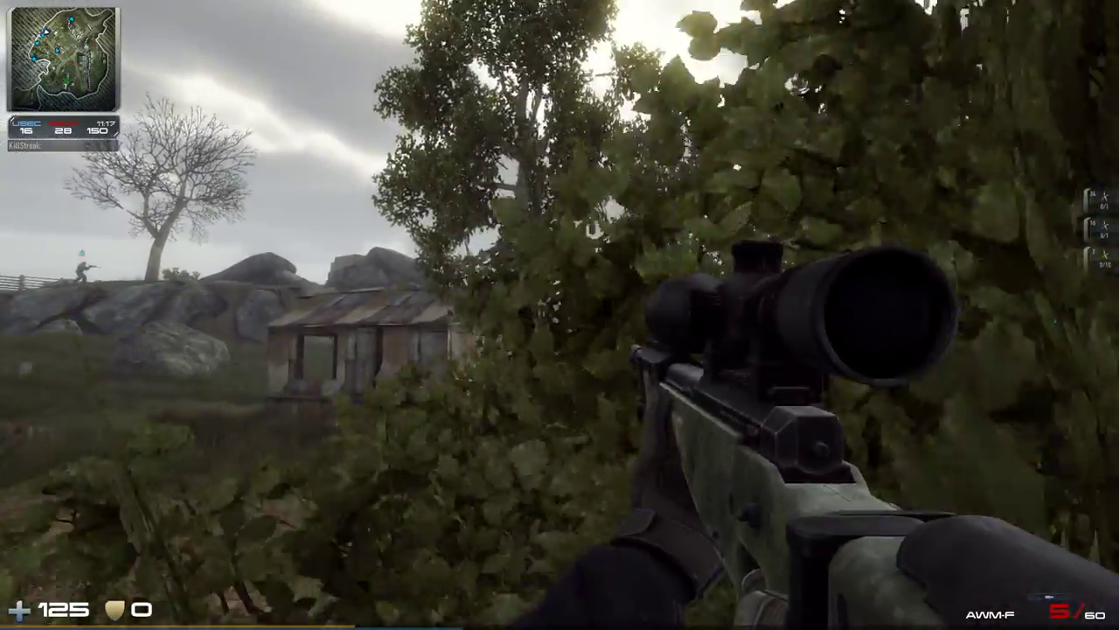
right_click(559, 315)
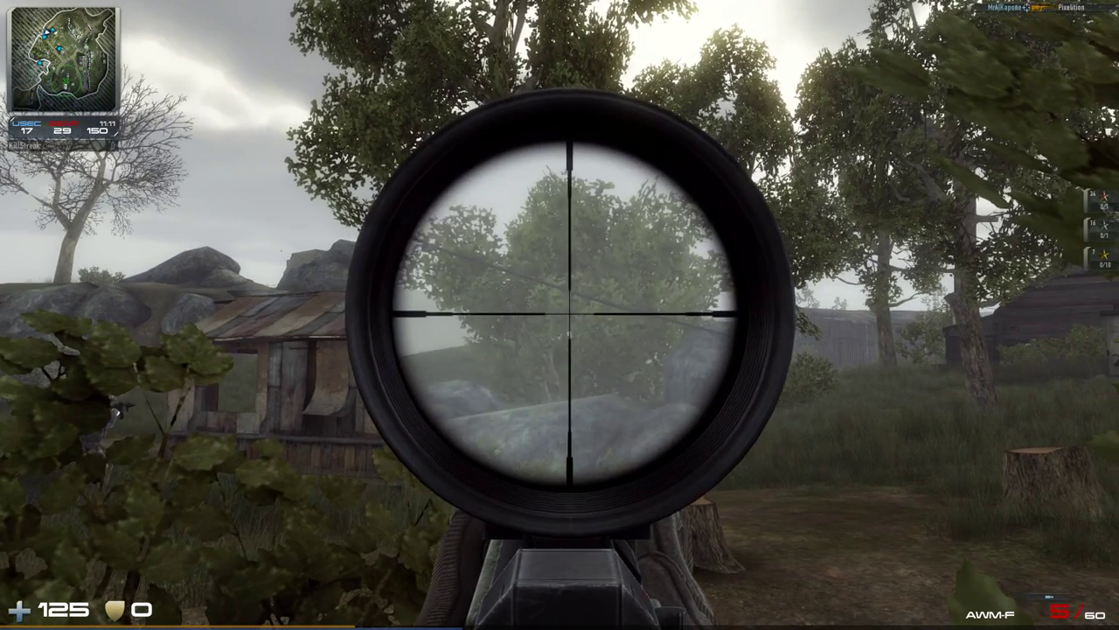
right_click(560, 314)
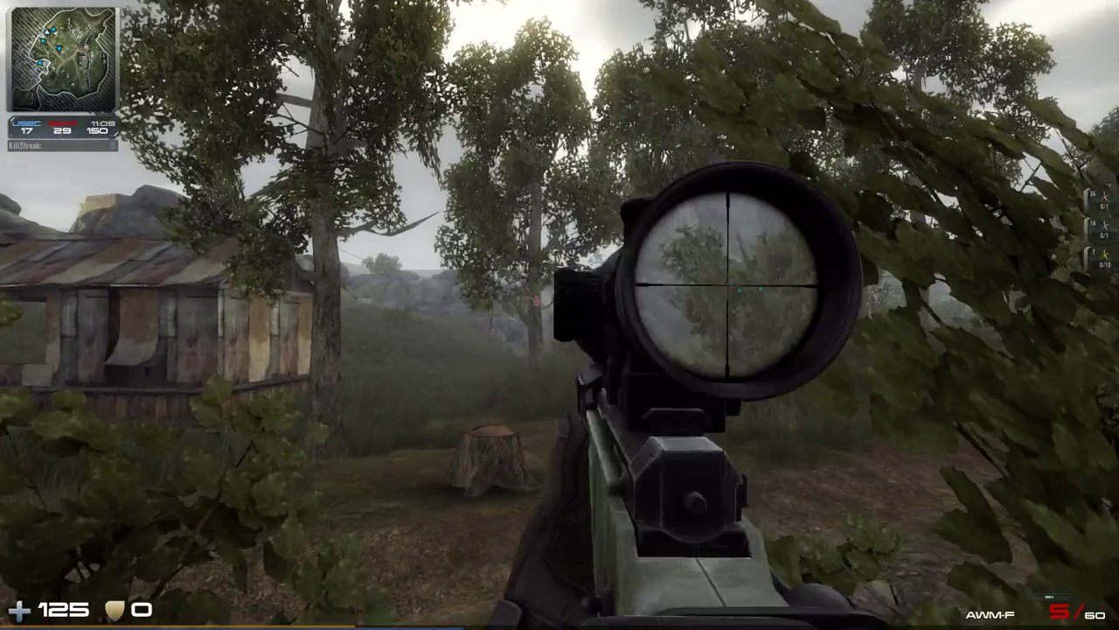
Fire scoped AWM-F shots to hit an enemy, then scope in for more targets
right_click(560, 315)
left_click(559, 314)
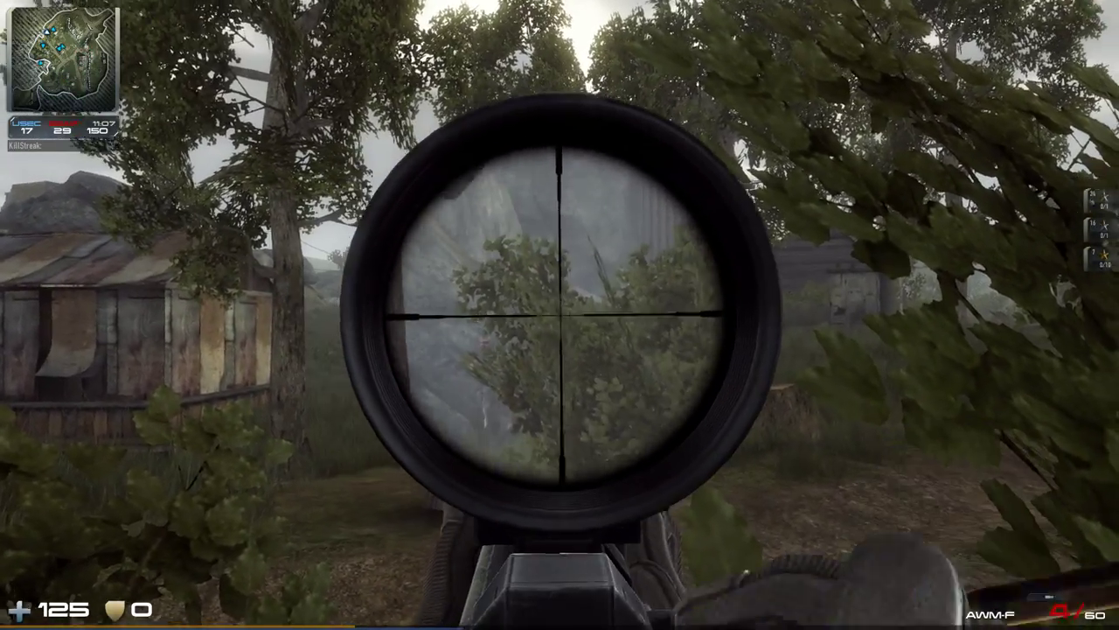
left_click(559, 315)
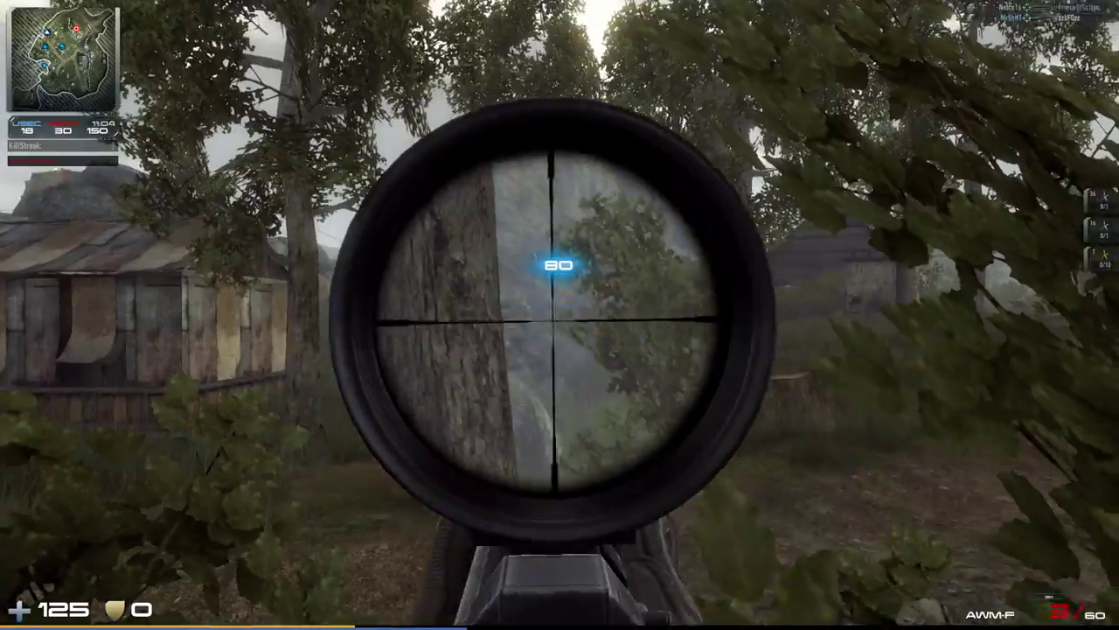
right_click(560, 315)
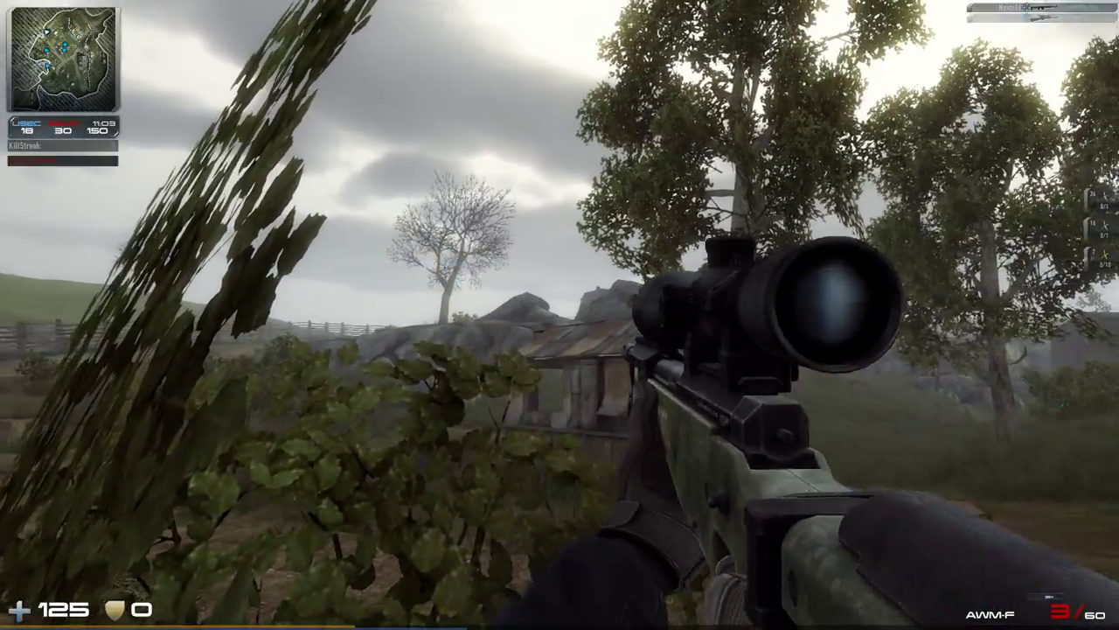
right_click(560, 315)
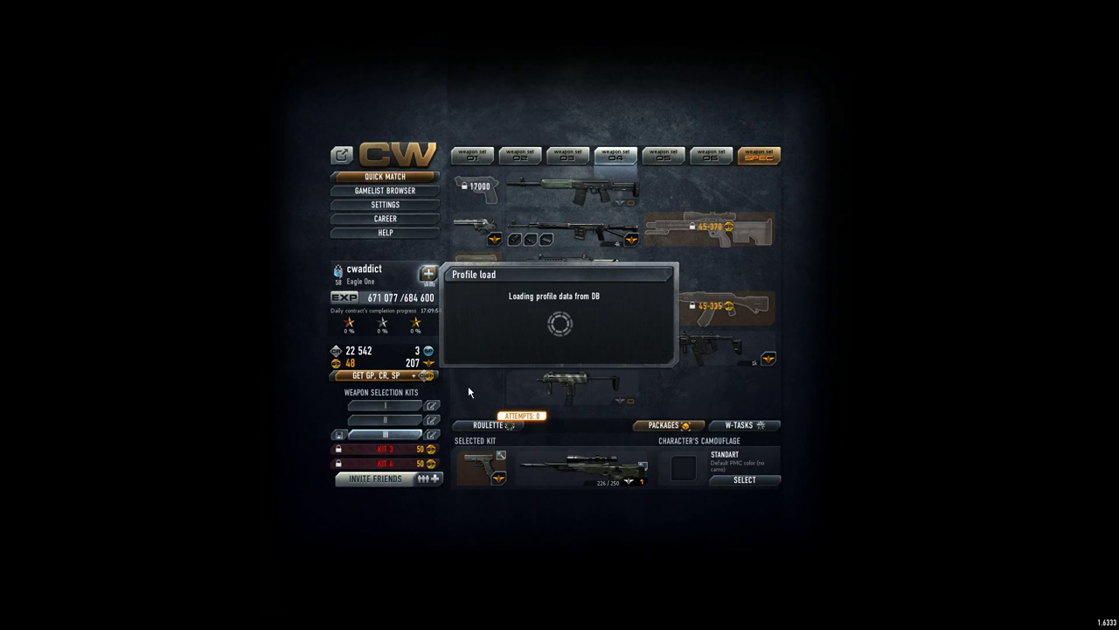
Repair the AWM-F, check the Sniper skills window, then open the Gamelist Browser
left_click(642, 457)
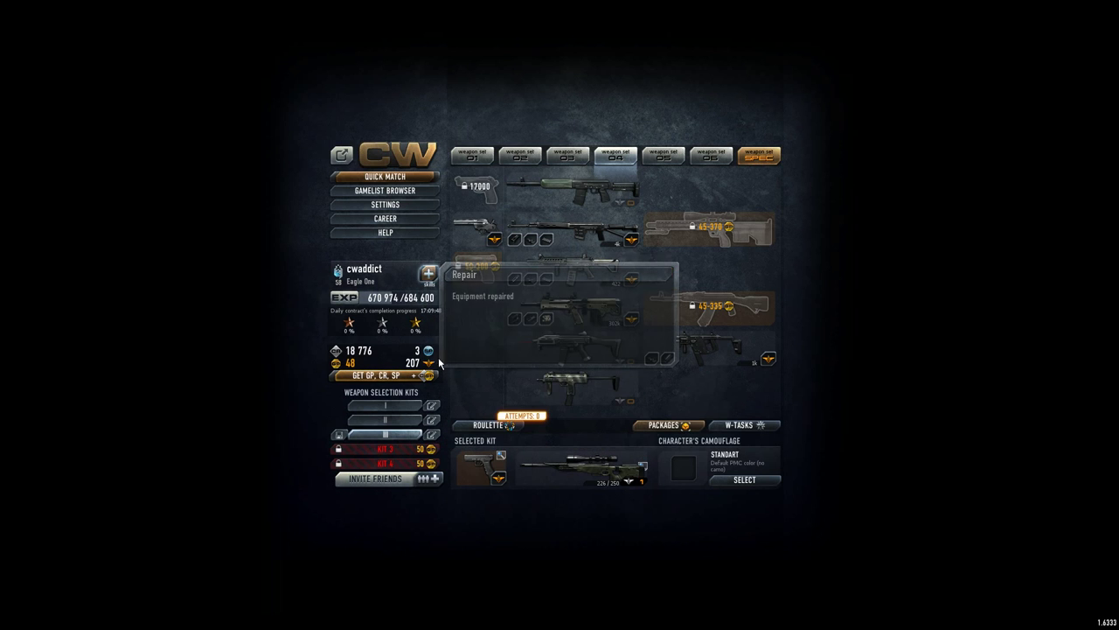
left_click(430, 274)
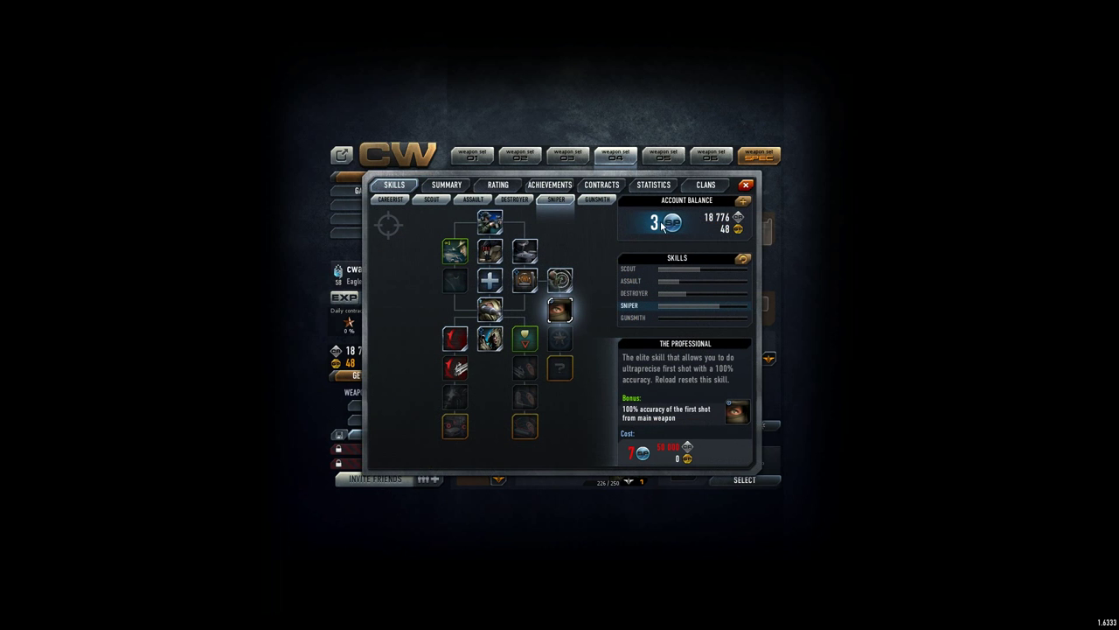
left_click(748, 185)
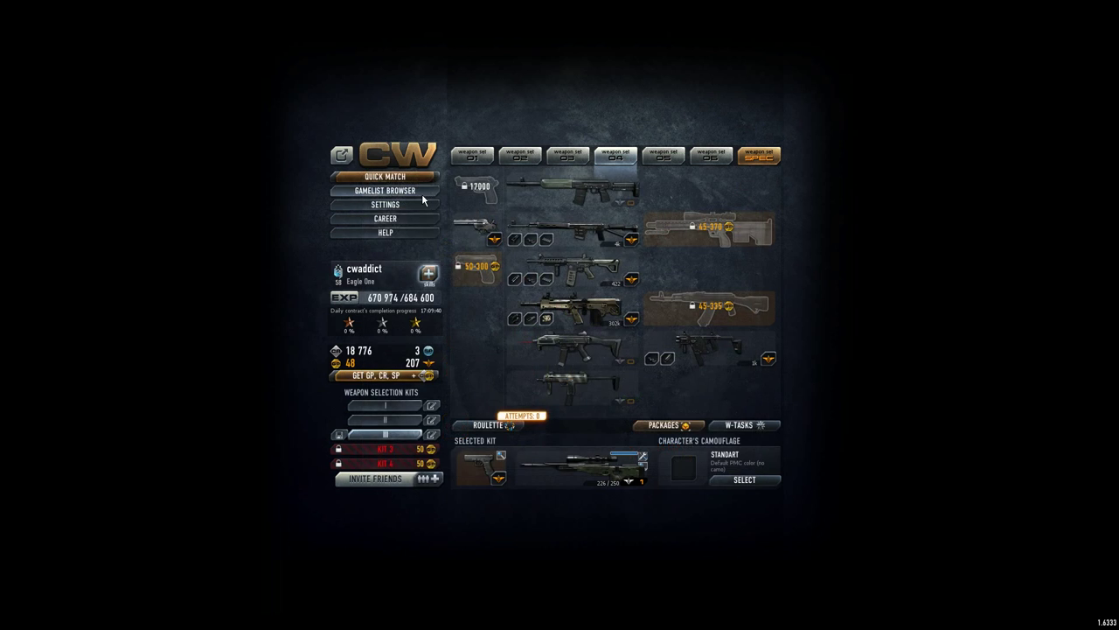
left_click(423, 195)
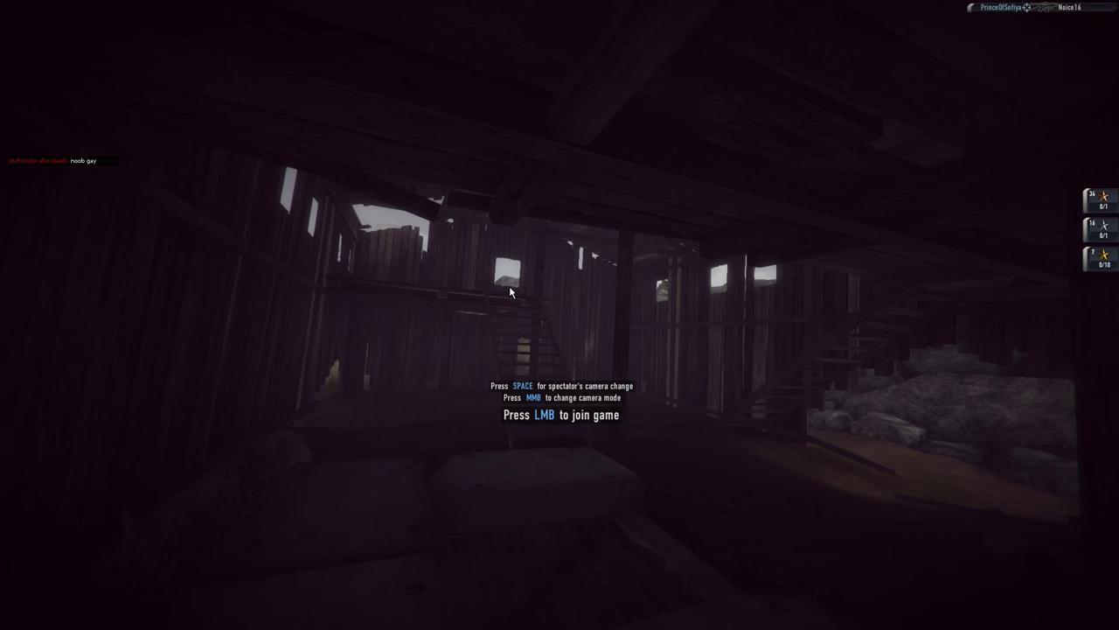
Spawn into Team Elimination and advance through the forest clearing
left_click(510, 294)
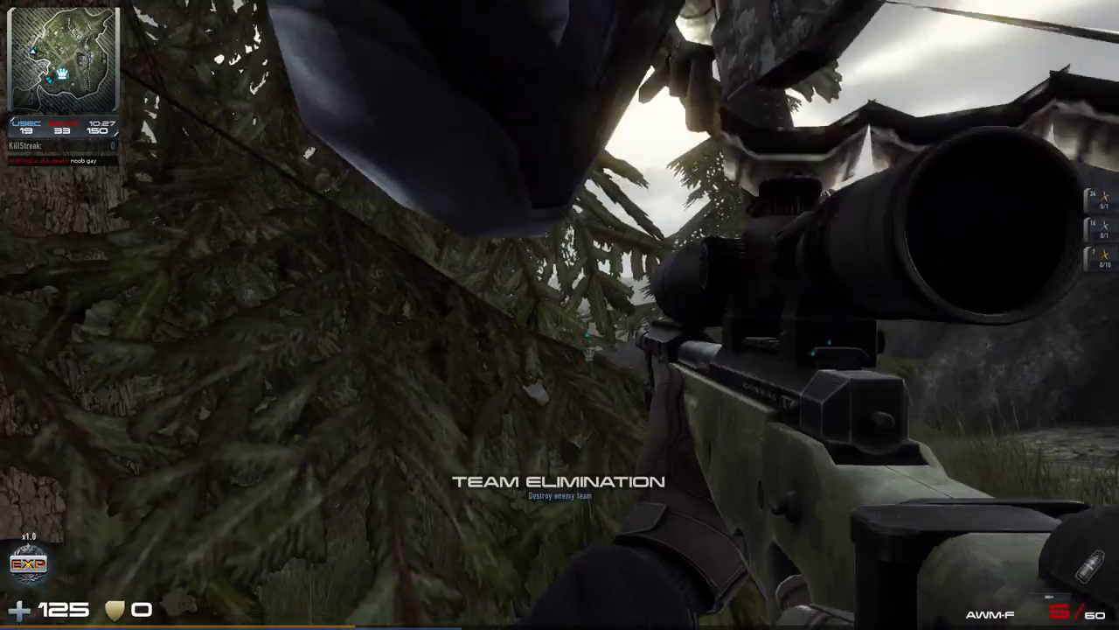
right_click(560, 314)
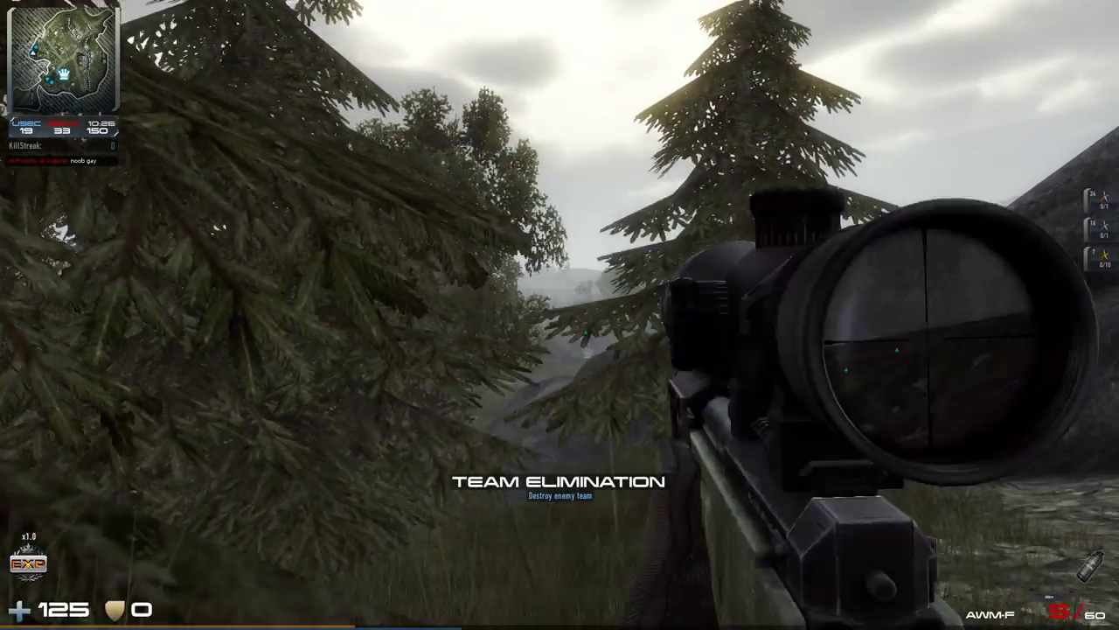
key("w")
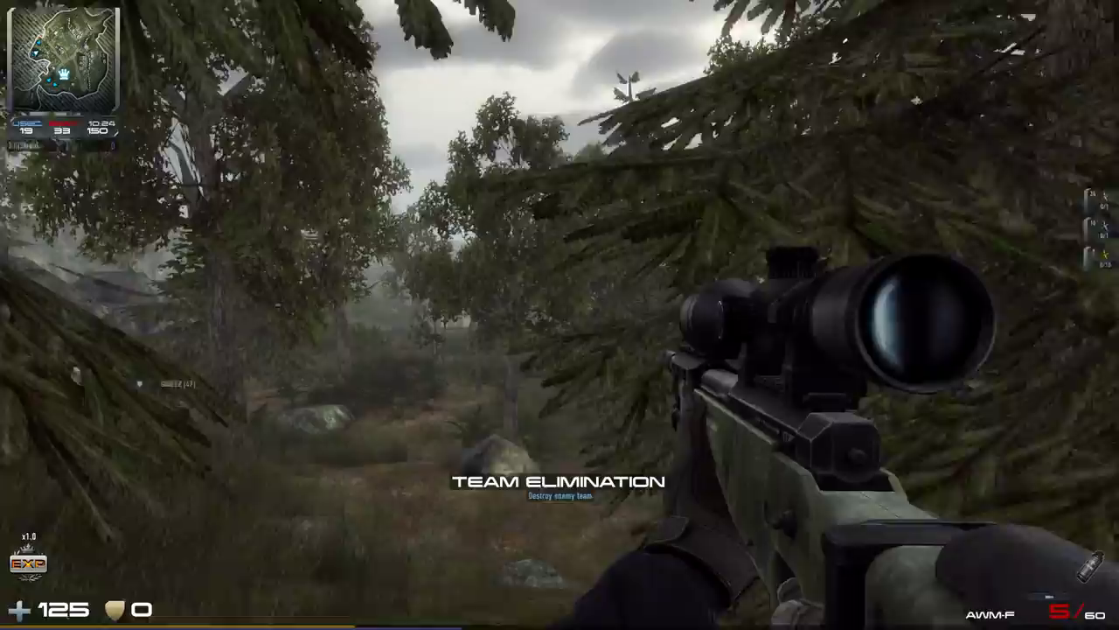
key("w")
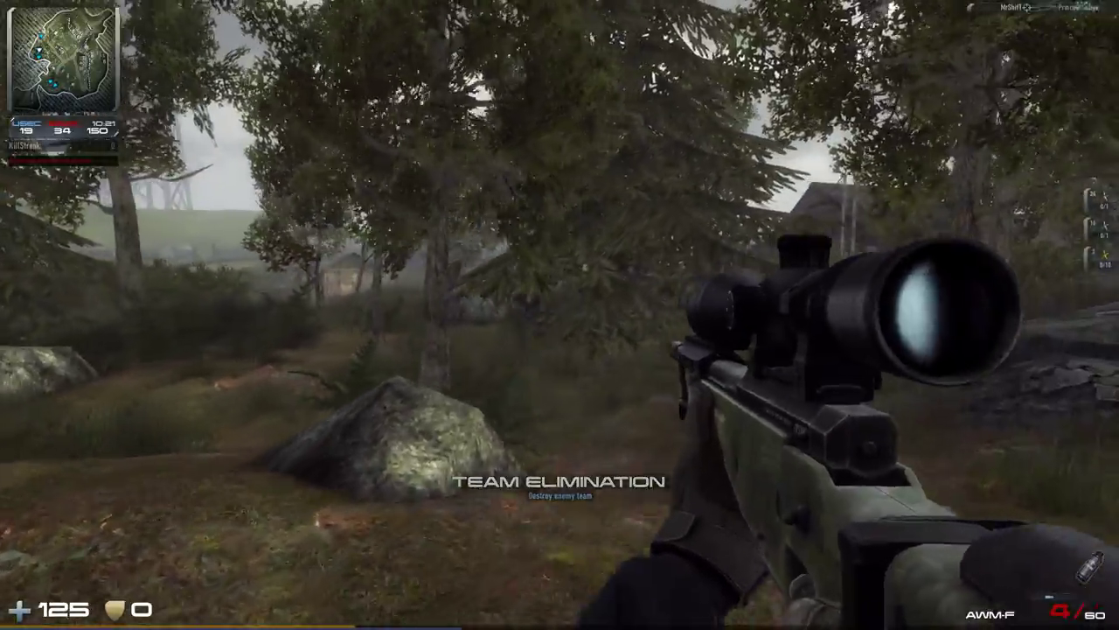
Kill the nearby enemy with the Glock 18, then switch back to the AWM-F
key("2")
left_click(560, 314)
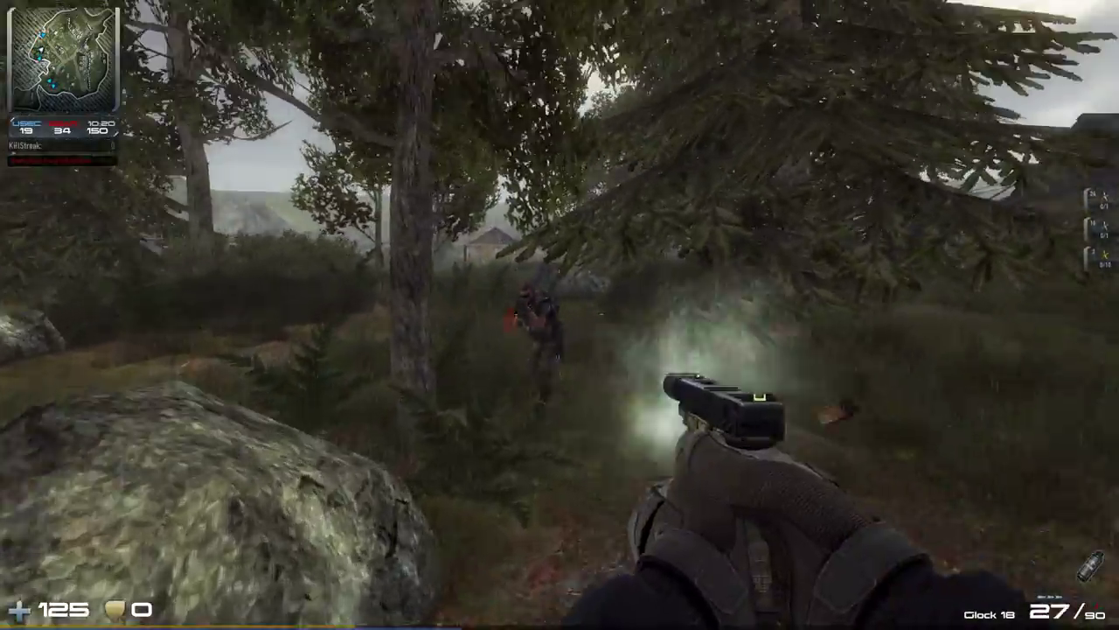
left_click(559, 315)
key("w")
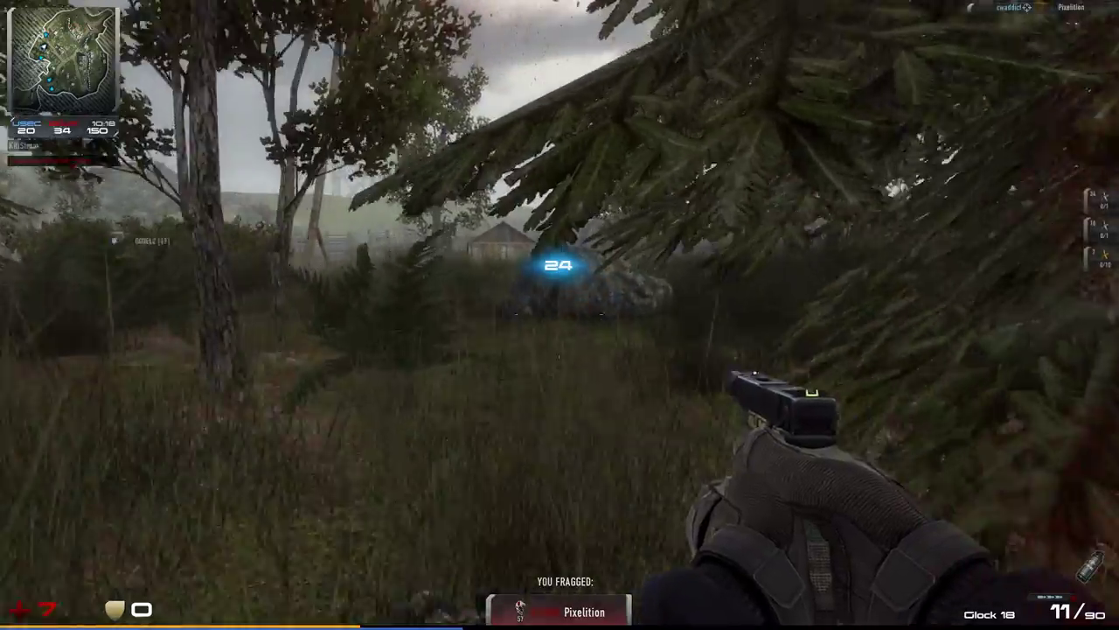
key("1")
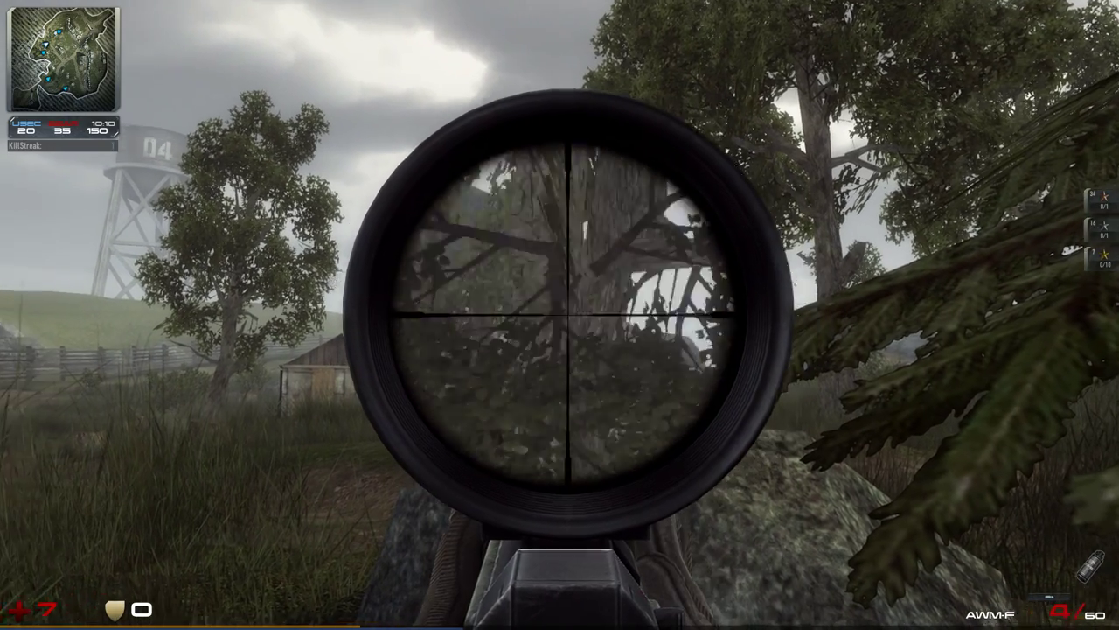
Fire an AWM-F shot and re-aim the scope toward the tree
left_click(560, 315)
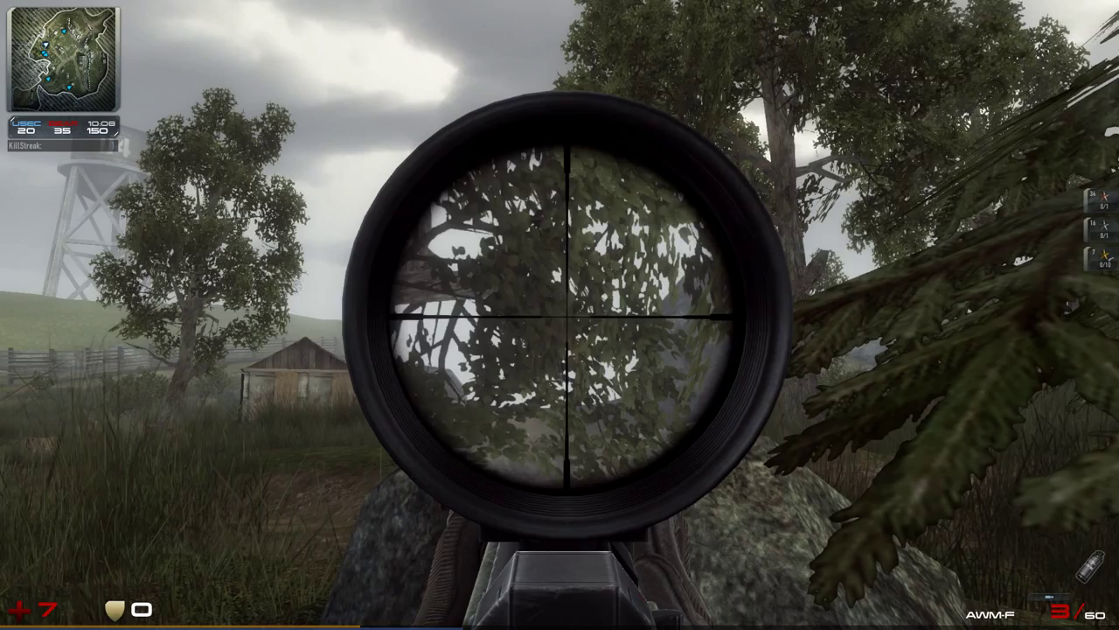
right_click(560, 315)
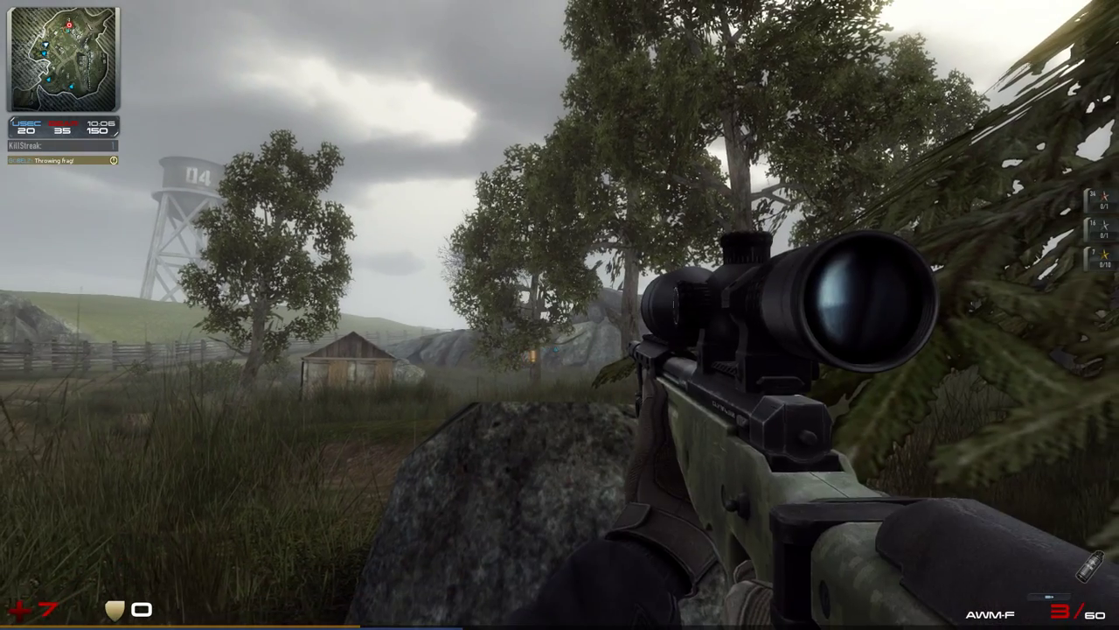
right_click(560, 315)
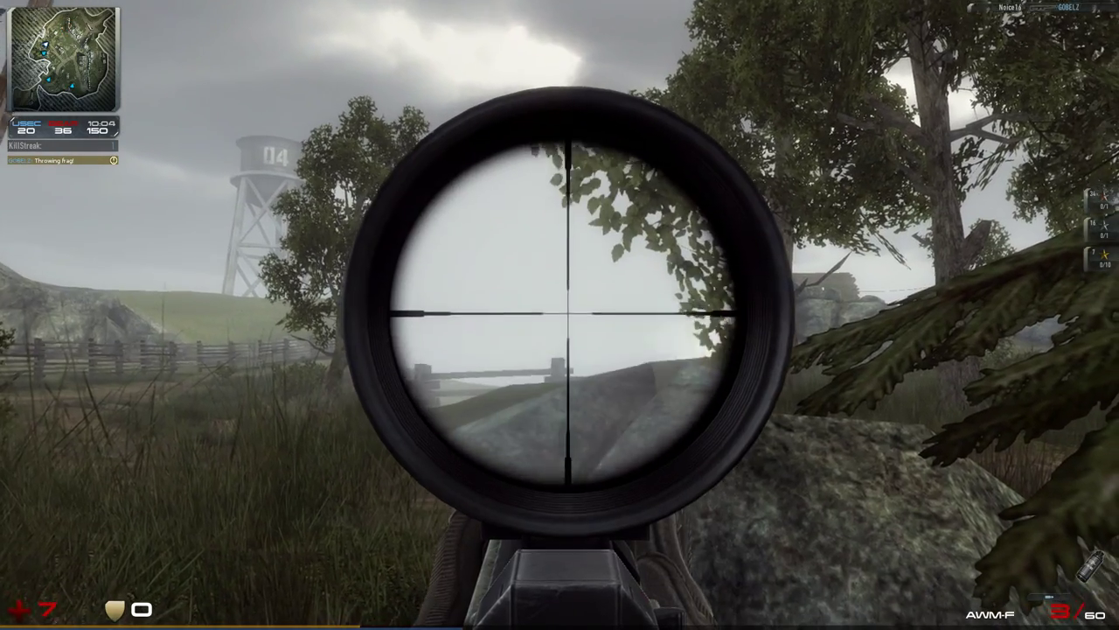
right_click(560, 315)
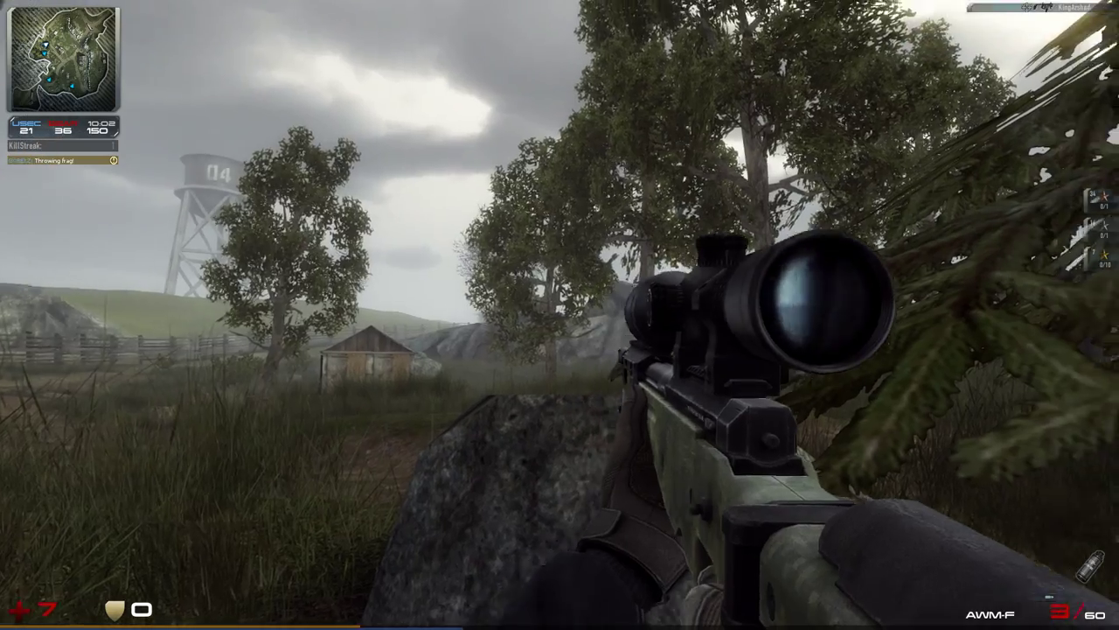
right_click(559, 315)
right_click(560, 315)
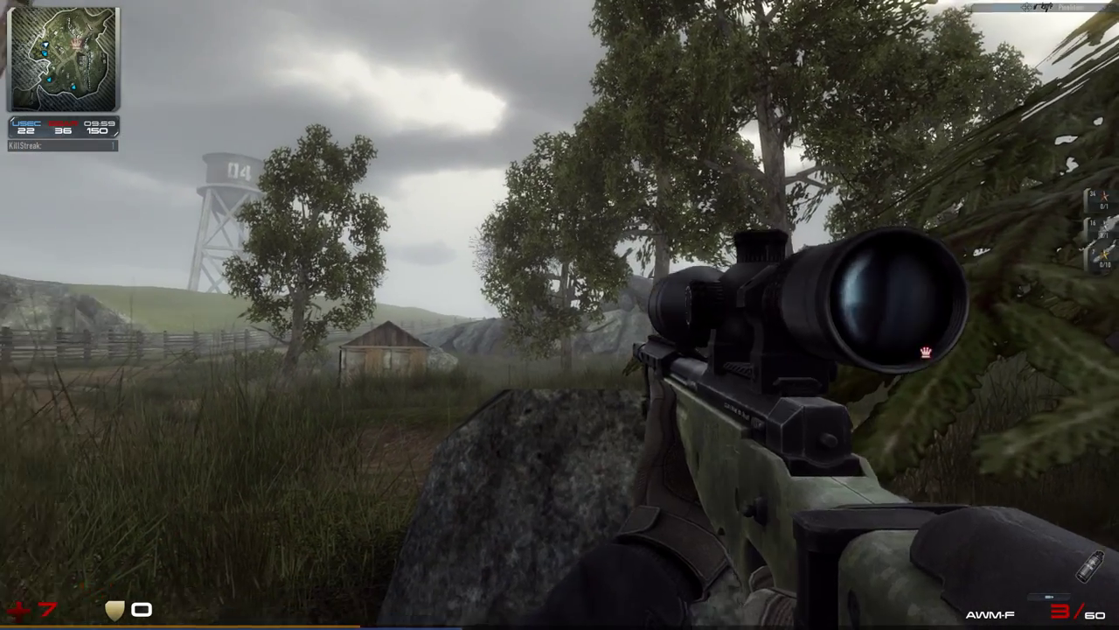
right_click(559, 315)
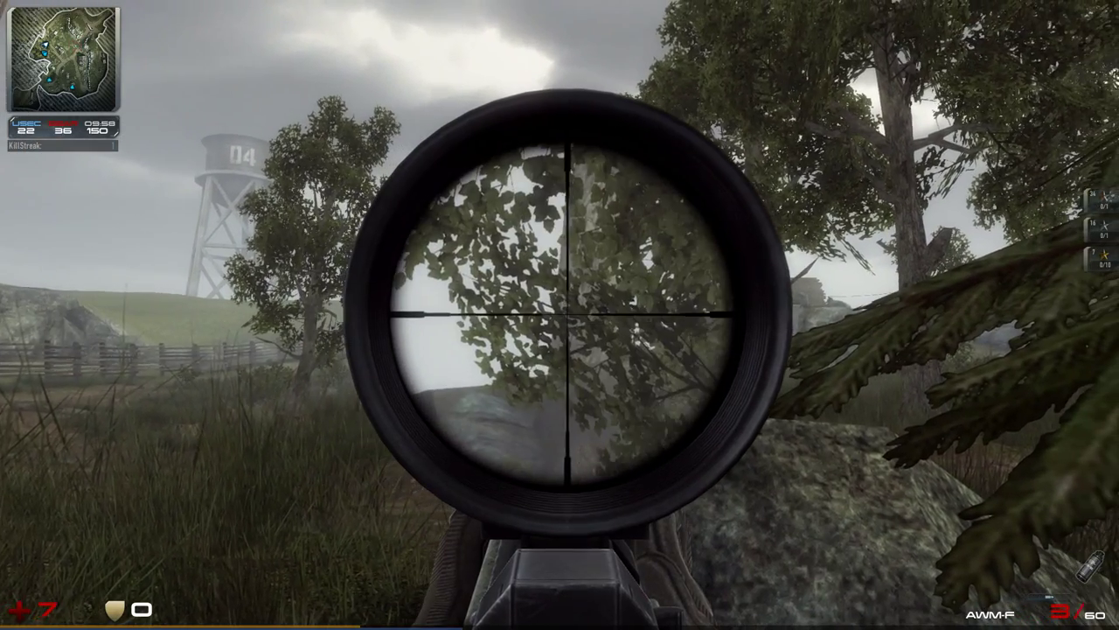
right_click(560, 314)
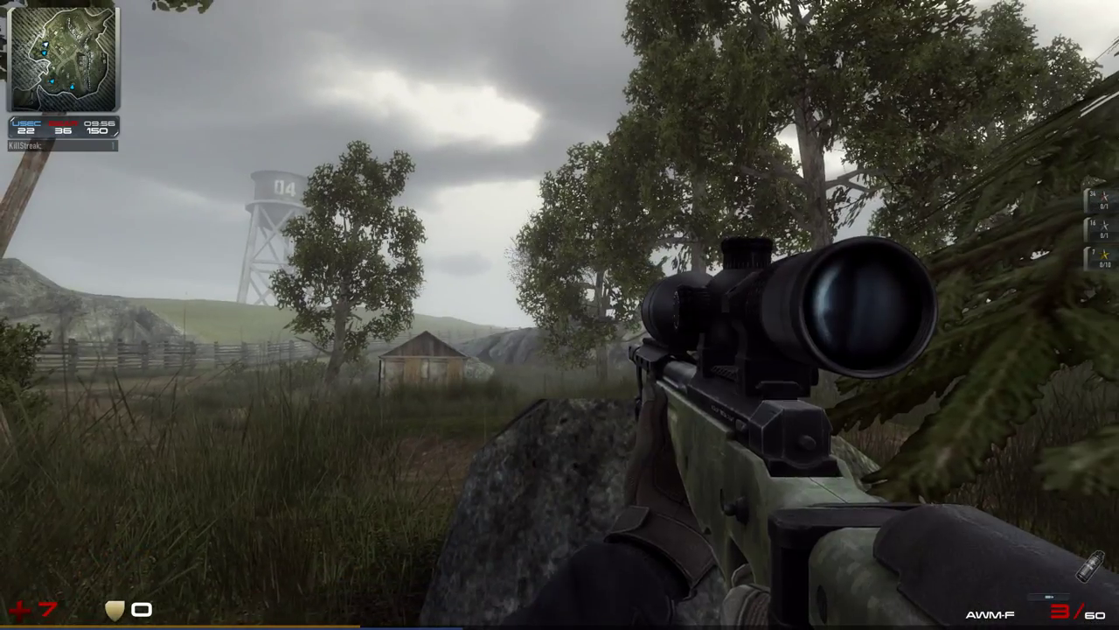
right_click(560, 315)
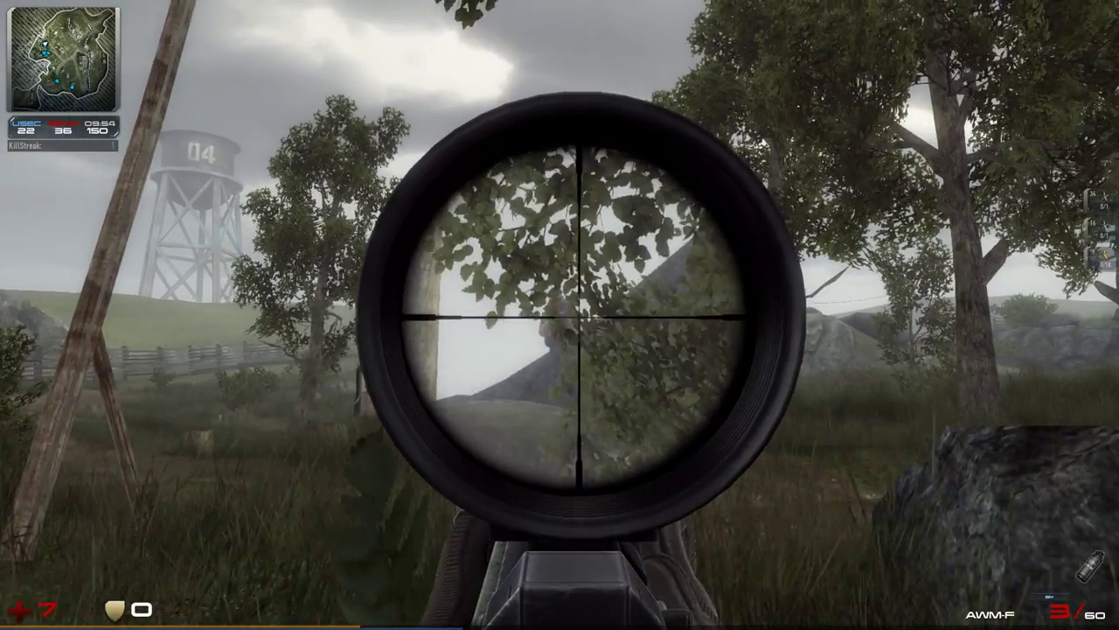
Frag Noice16 with two scoped AWM-F shots, then lower the scope
left_click(559, 315)
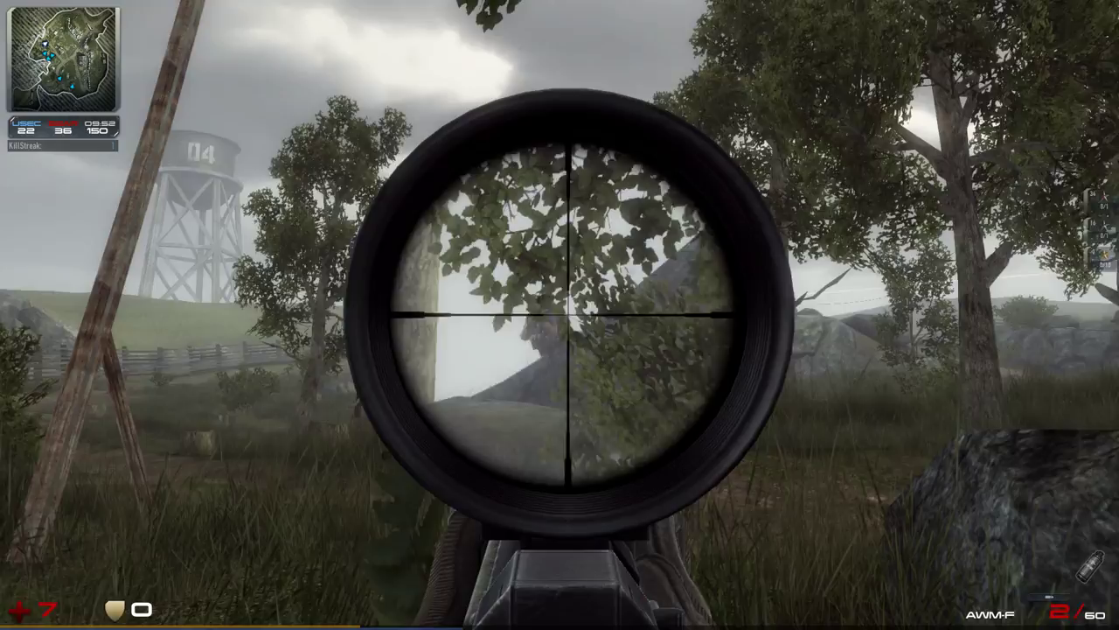
left_click(559, 315)
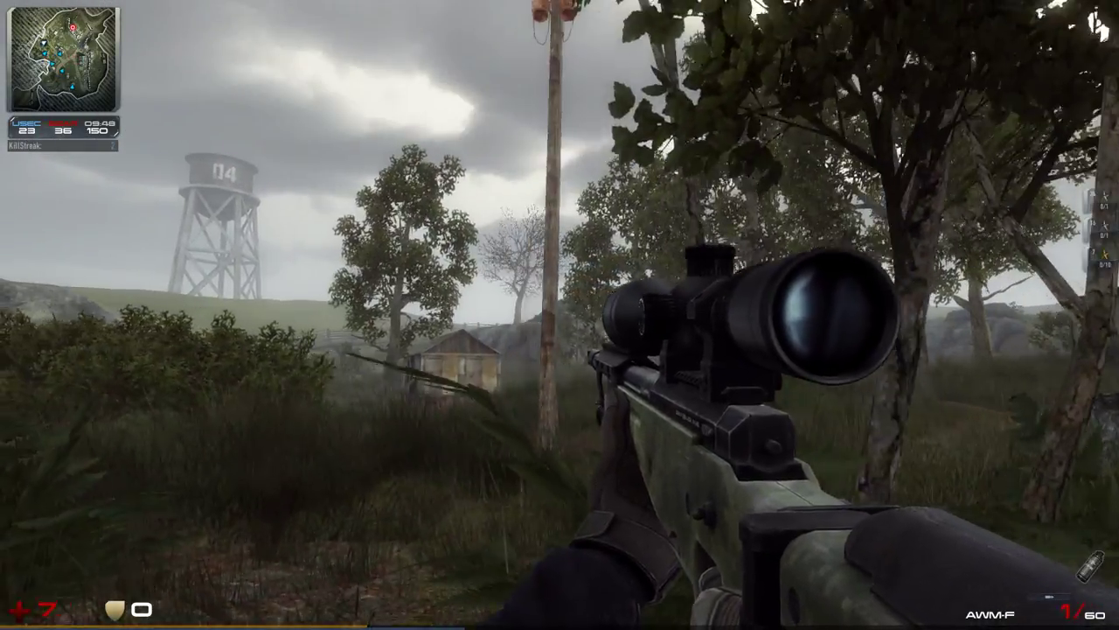
right_click(560, 315)
right_click(559, 314)
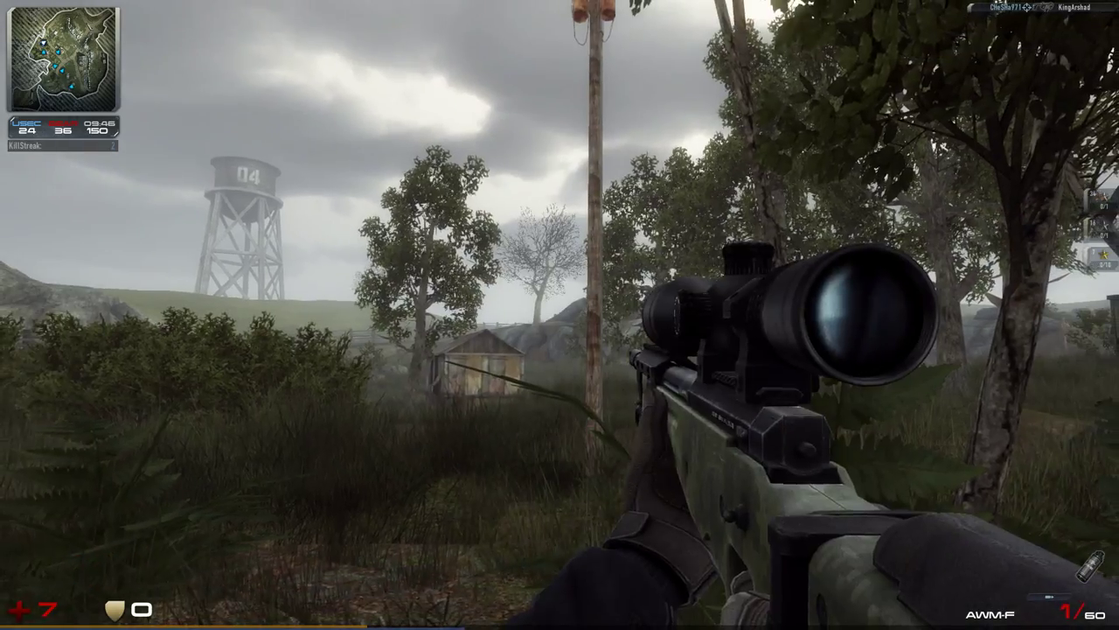
right_click(559, 314)
right_click(559, 315)
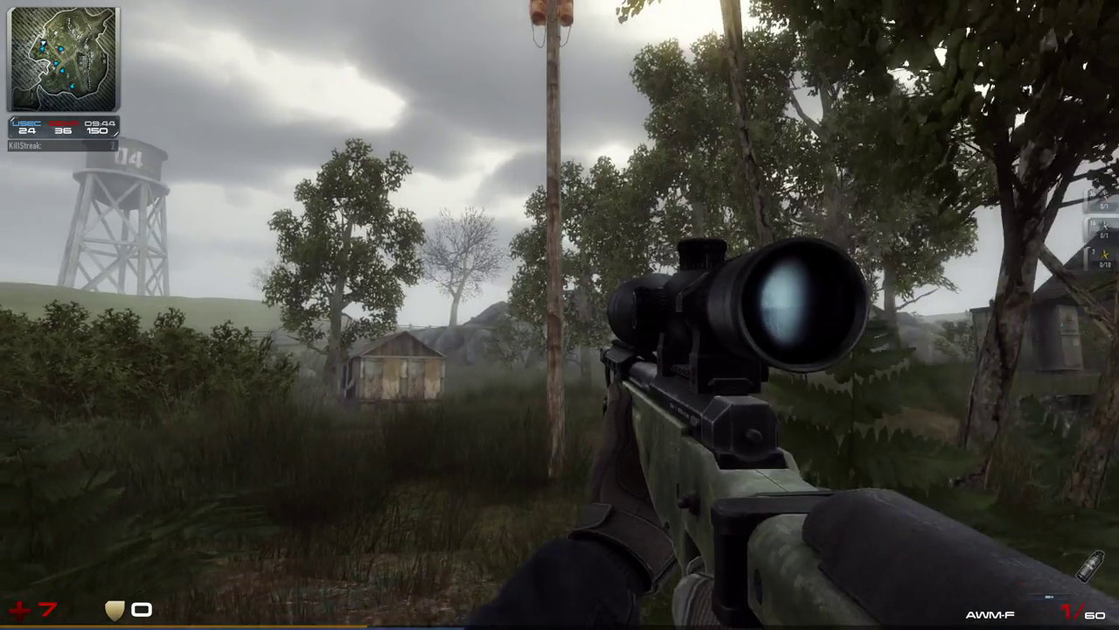
right_click(559, 315)
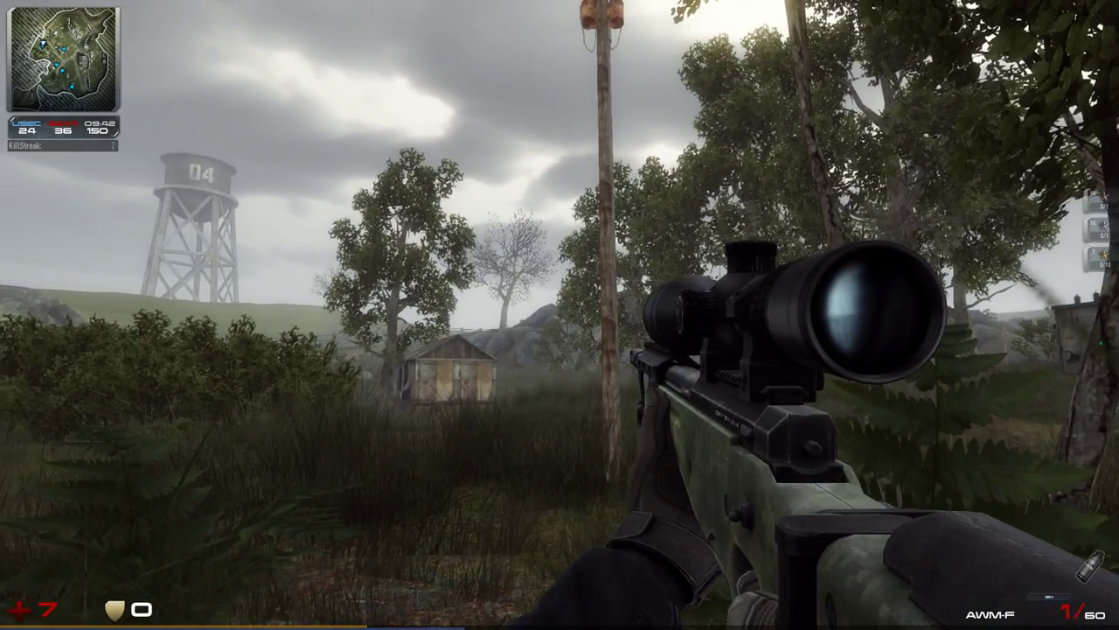
Reload the AWM-F, move into the field and scan for targets toward the hut
key("w")
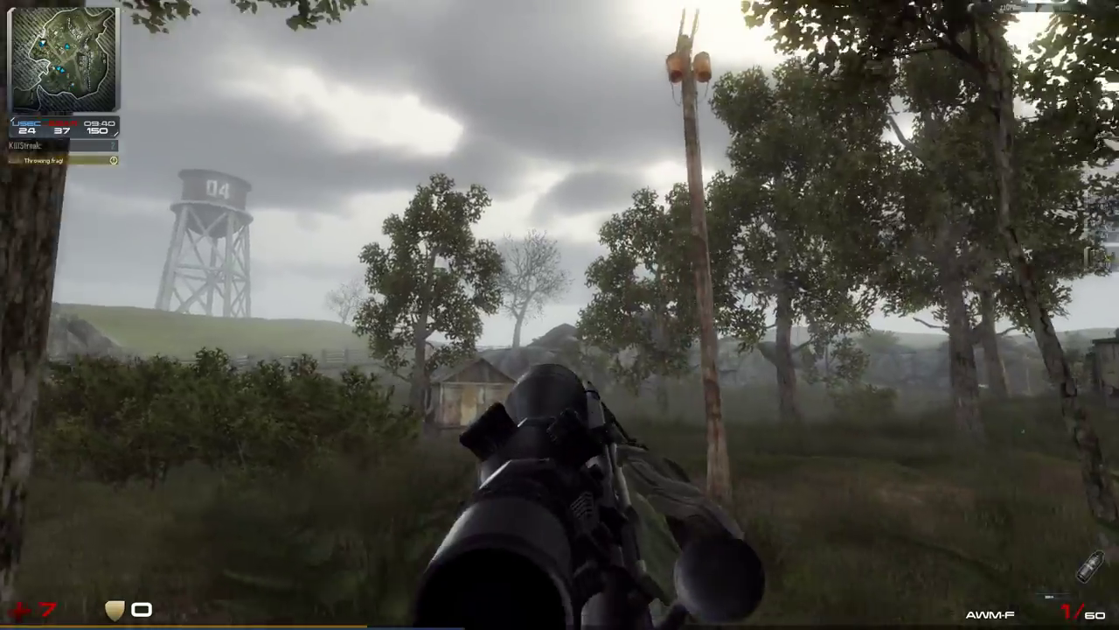
key("r")
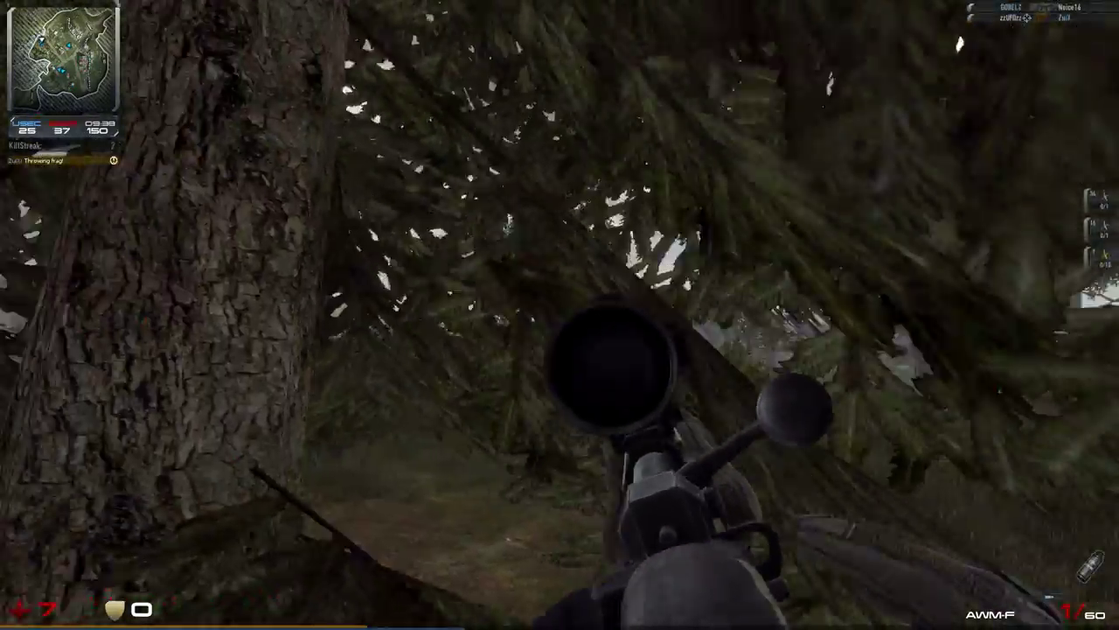
key("w")
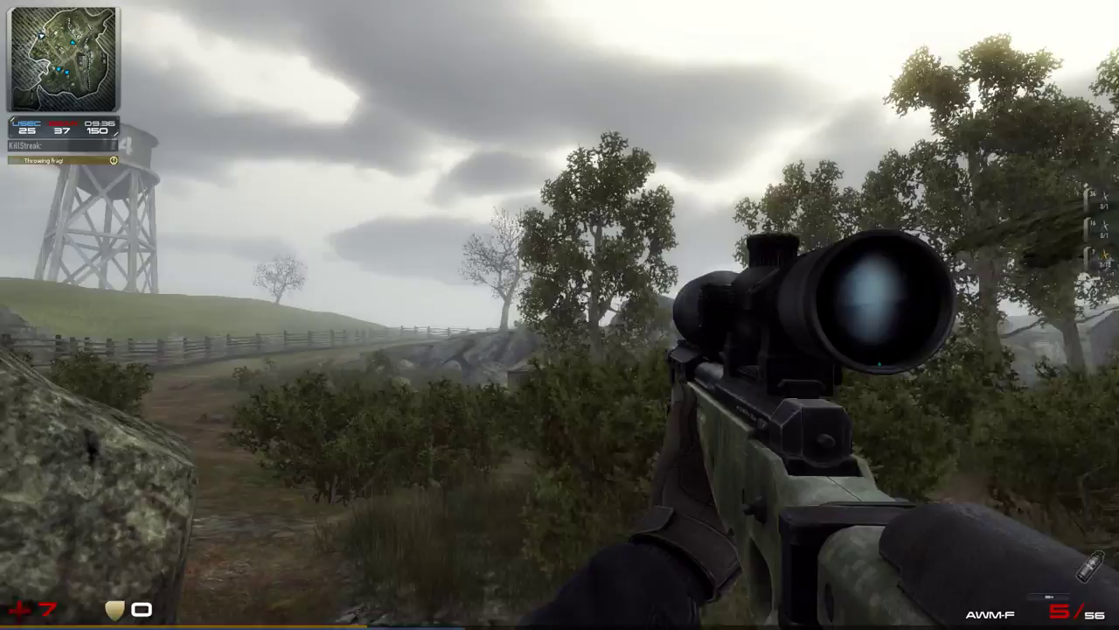
right_click(560, 315)
left_click_drag(560, 314, 612, 315)
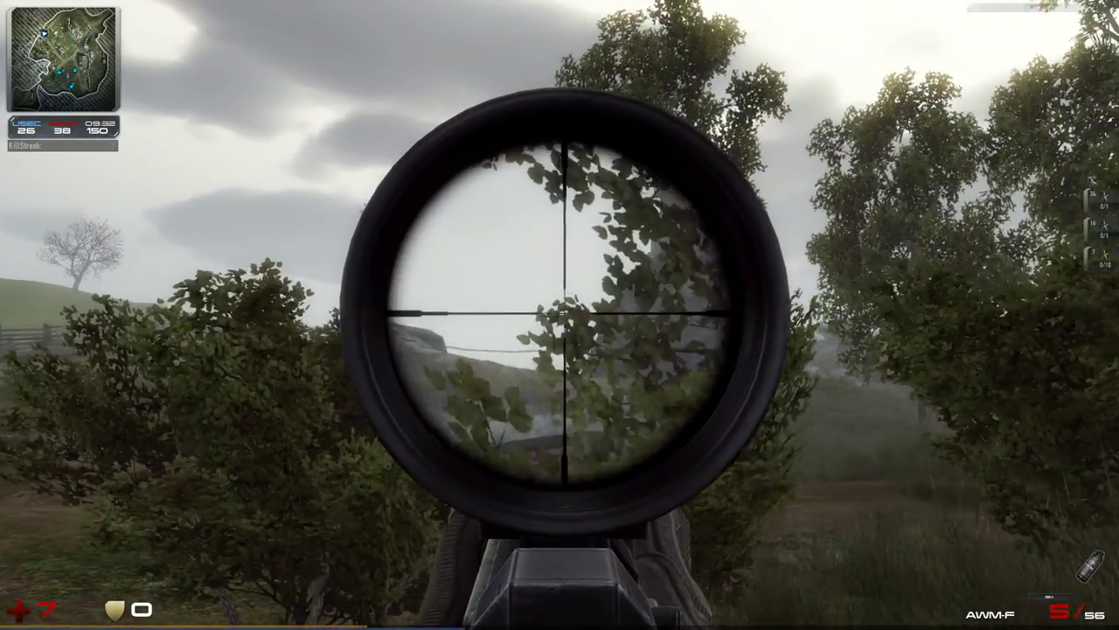
right_click(559, 315)
key("w")
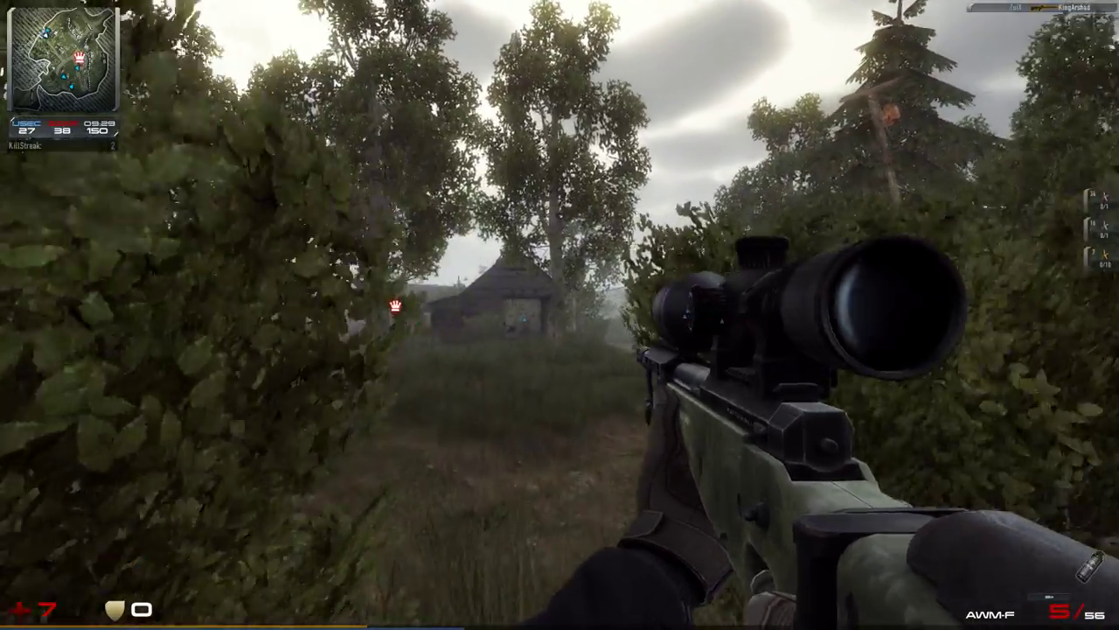
Score a VIP kill by the hut, then keep sniping until MrShifT kills you
right_click(560, 315)
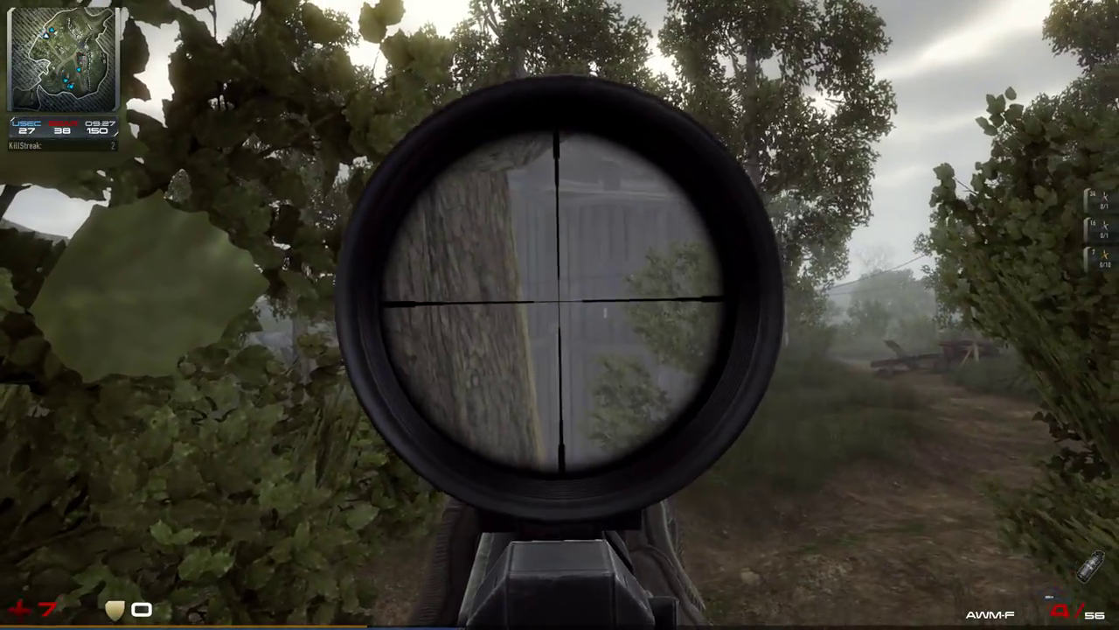
left_click(559, 315)
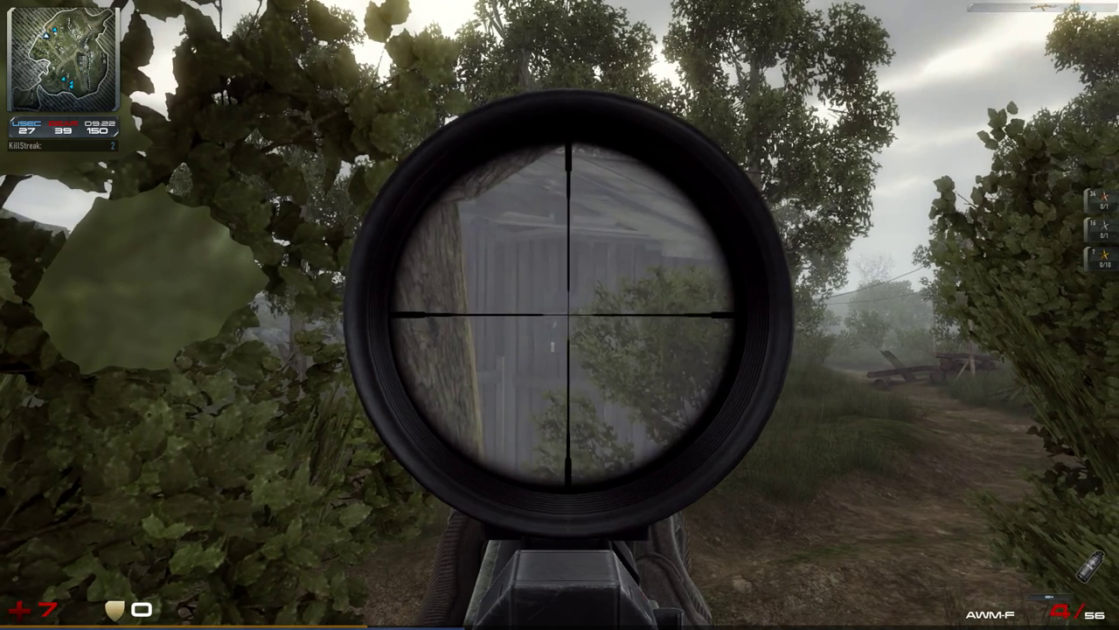
left_click(560, 315)
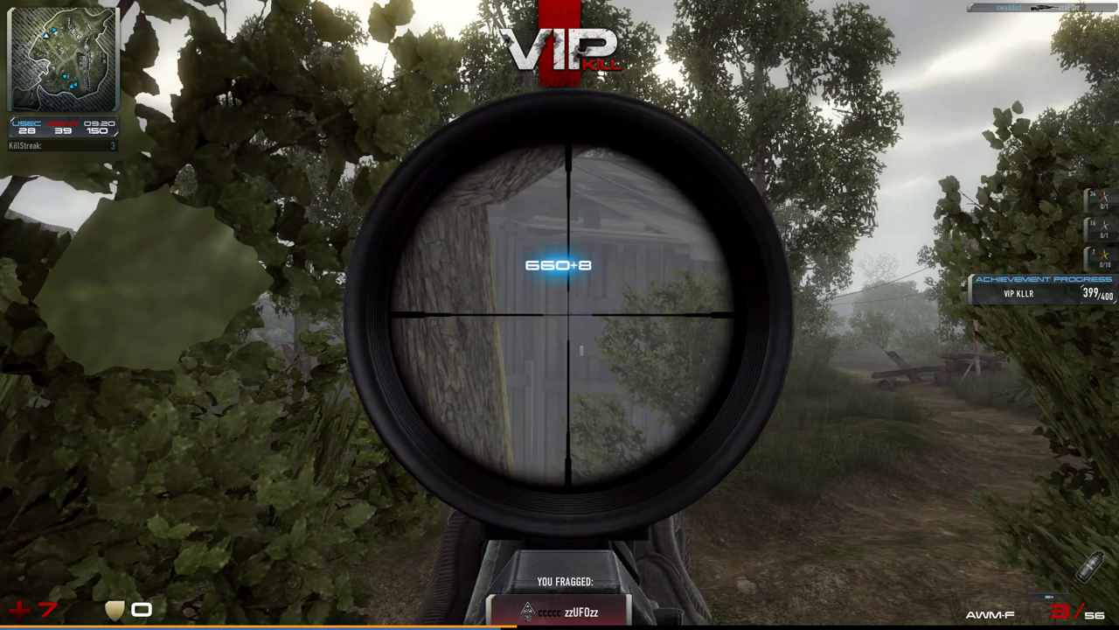
right_click(559, 315)
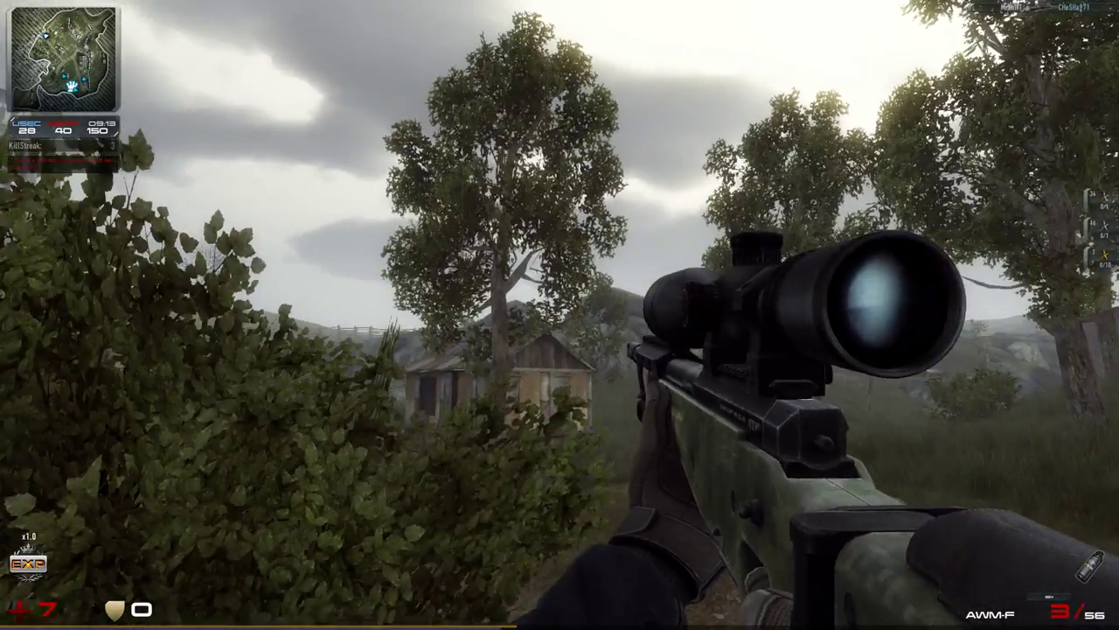
right_click(560, 315)
left_click(559, 315)
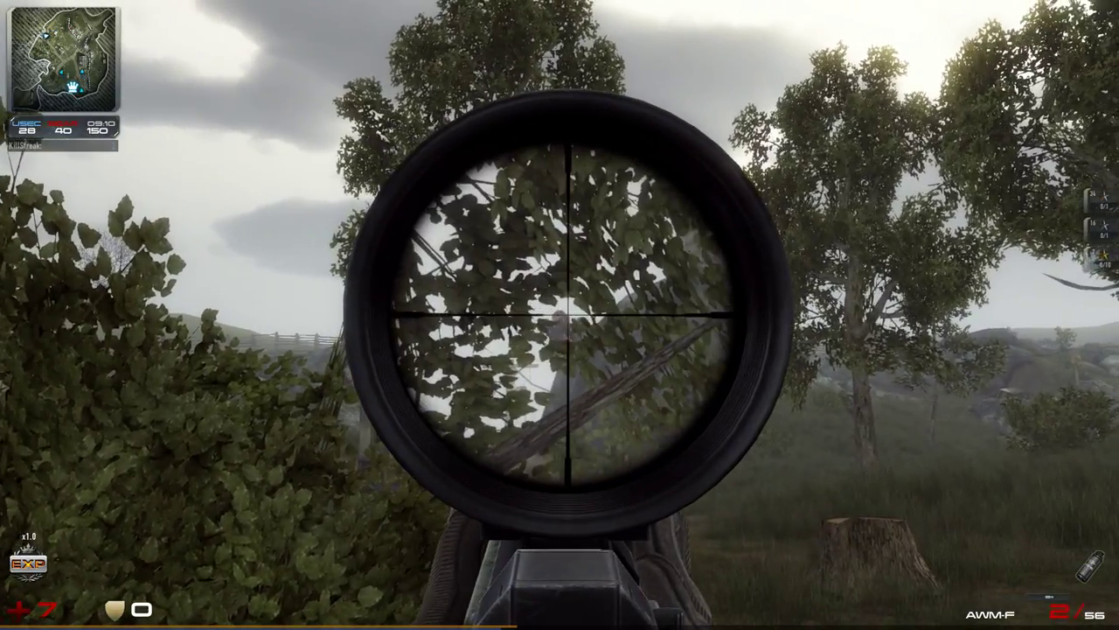
left_click(559, 315)
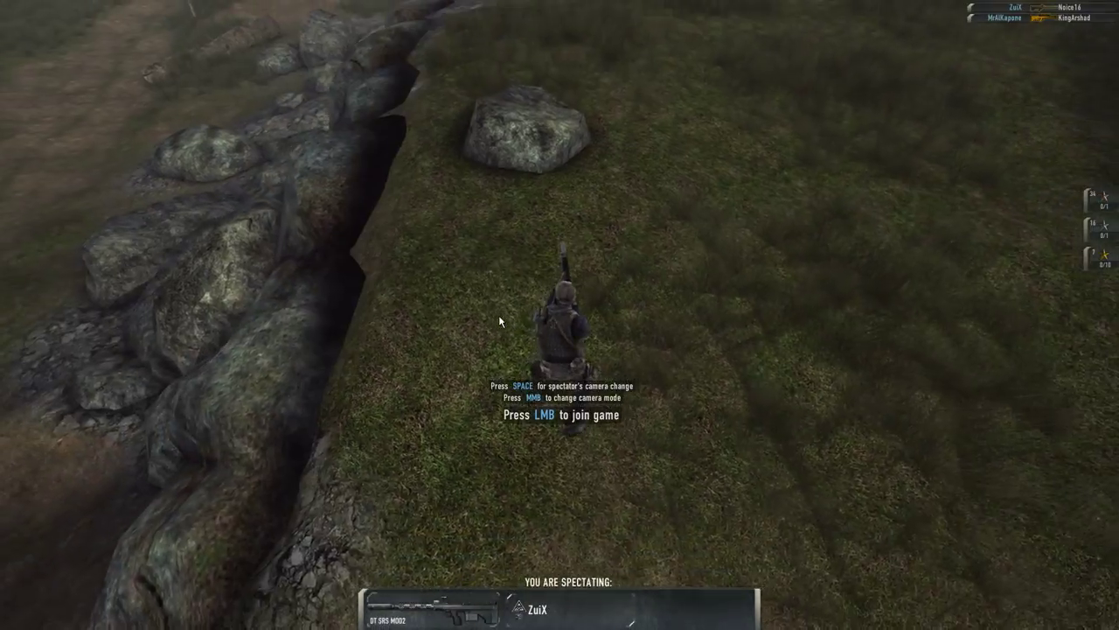
Respawn and fire a scoped AWM-F shot across the field
left_click(502, 322)
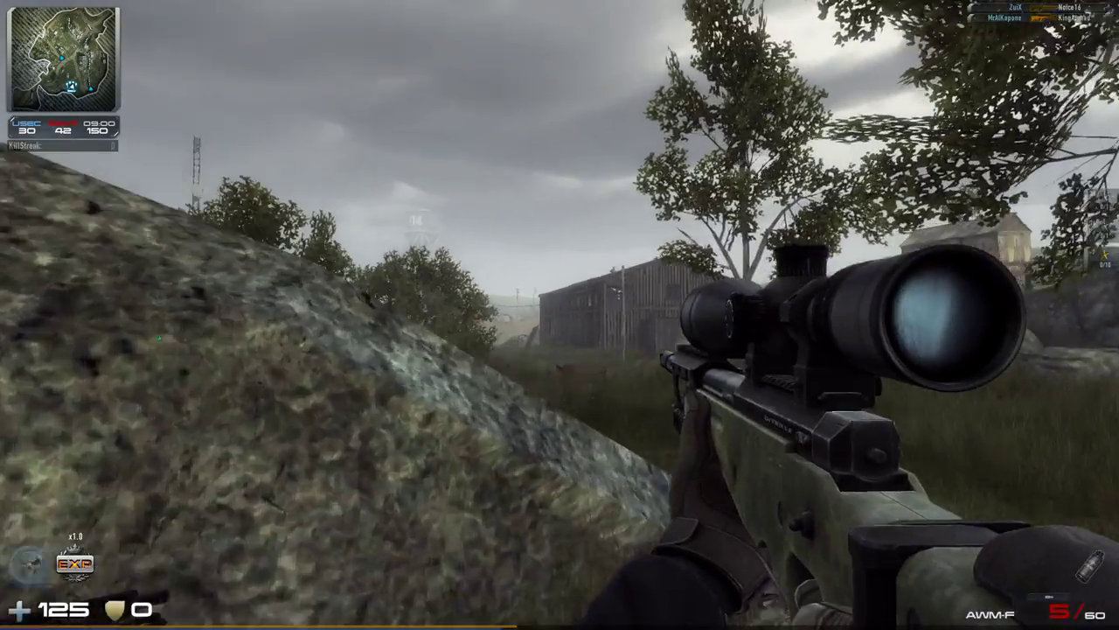
right_click(559, 315)
right_click(560, 315)
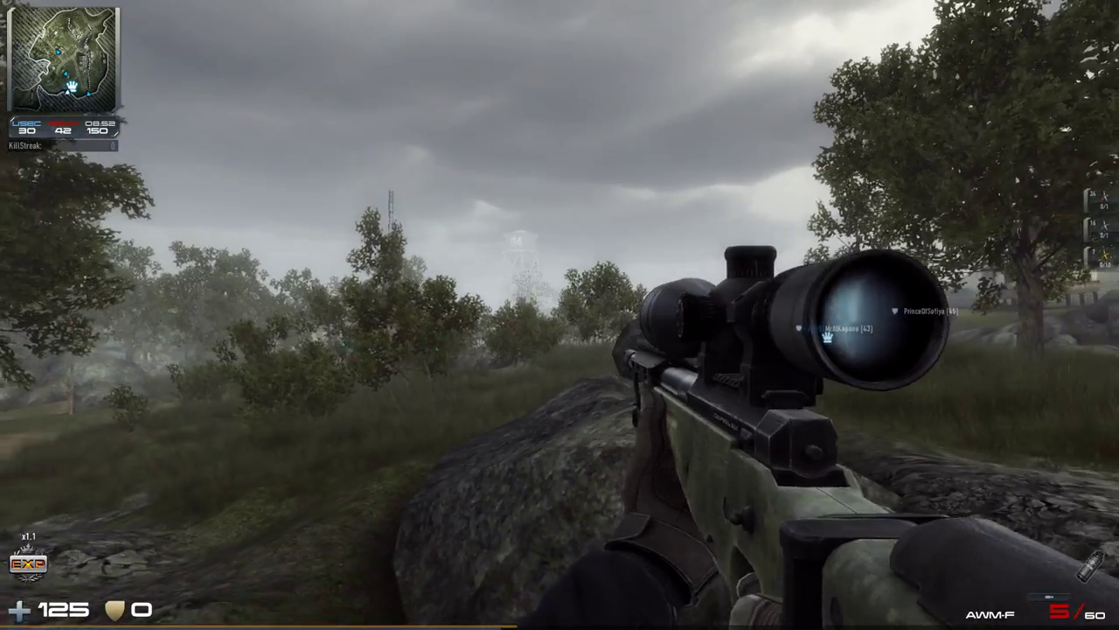
right_click(560, 315)
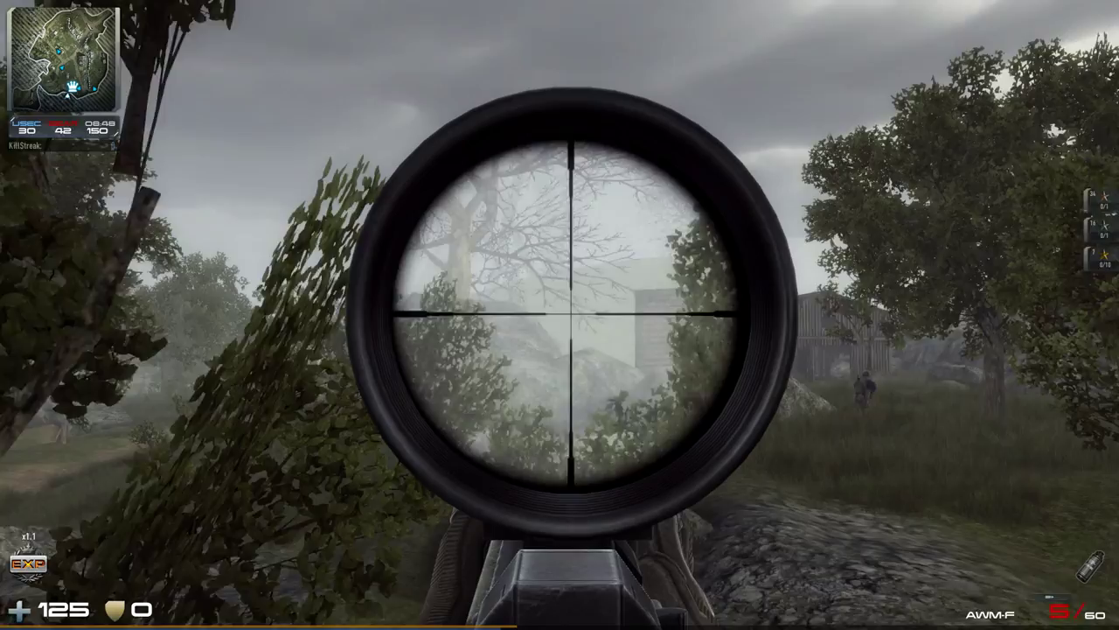
left_click(559, 315)
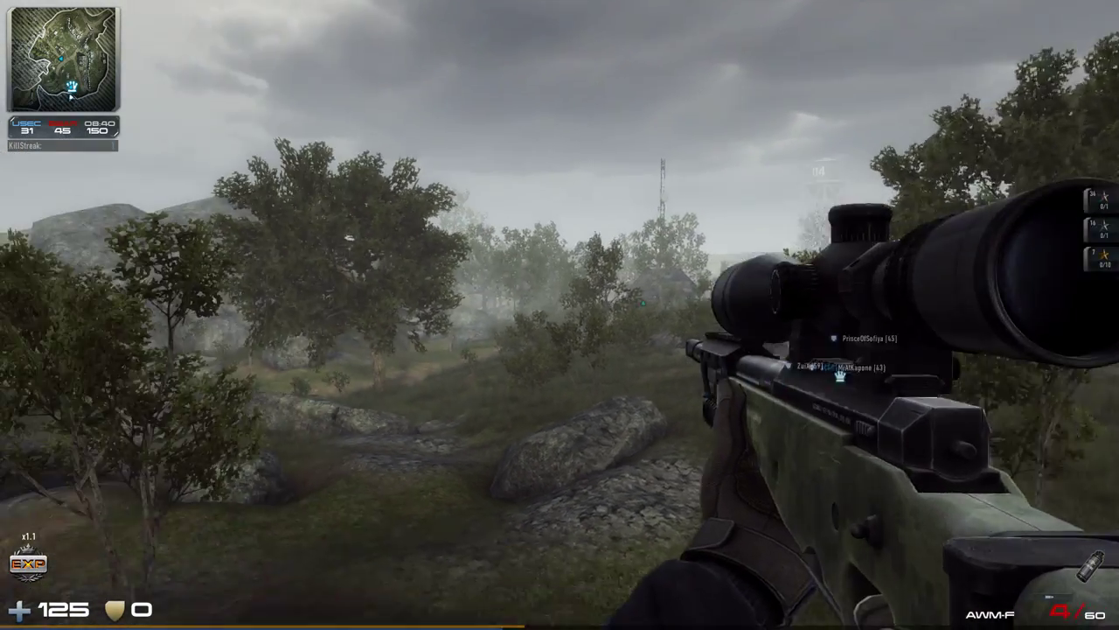
right_click(559, 315)
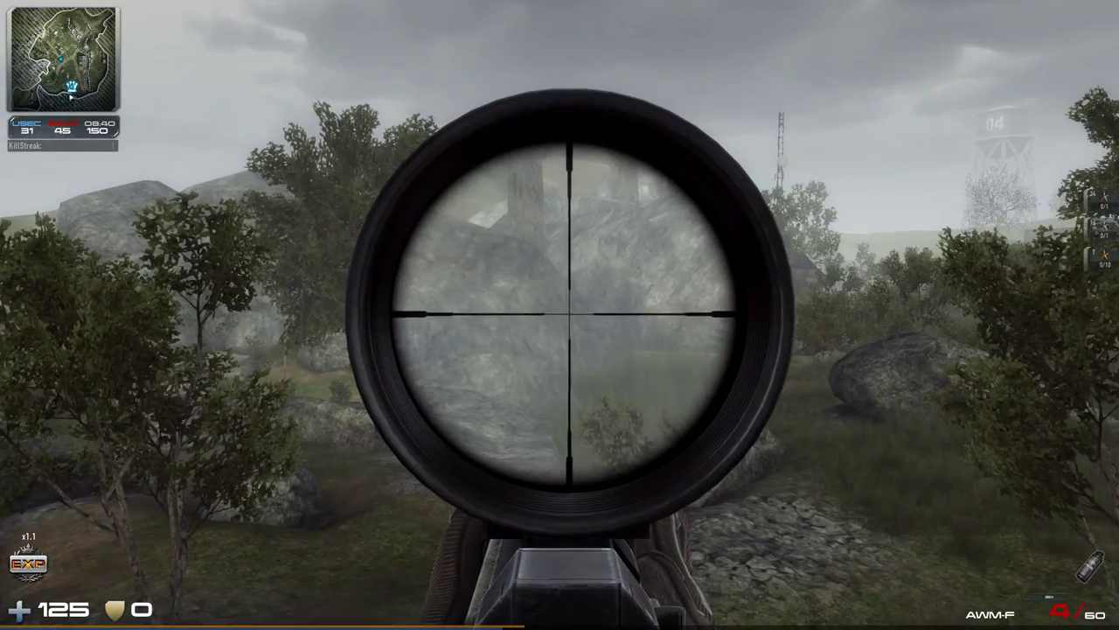
right_click(559, 315)
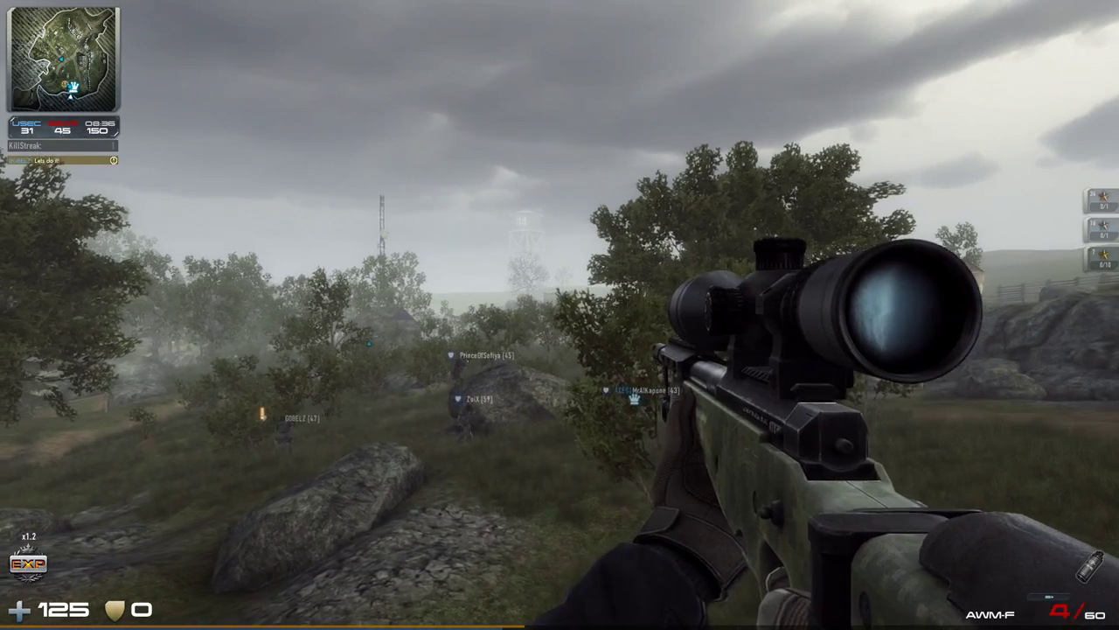
Check the scoreboard and scope across the field toward the distant buildings
key("Tab")
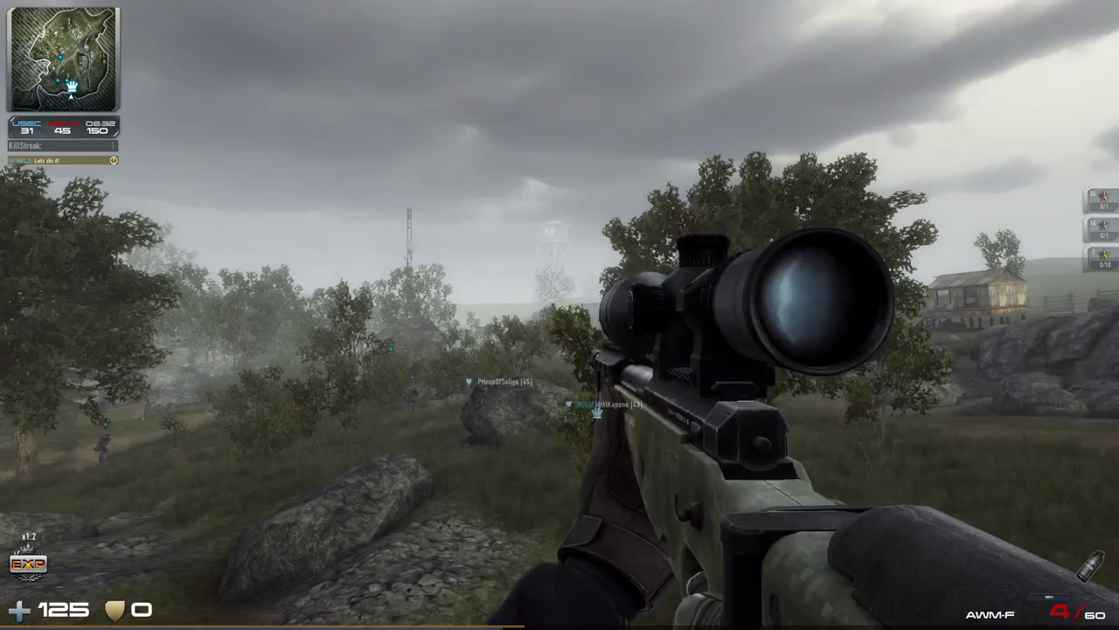
right_click(560, 315)
right_click(560, 314)
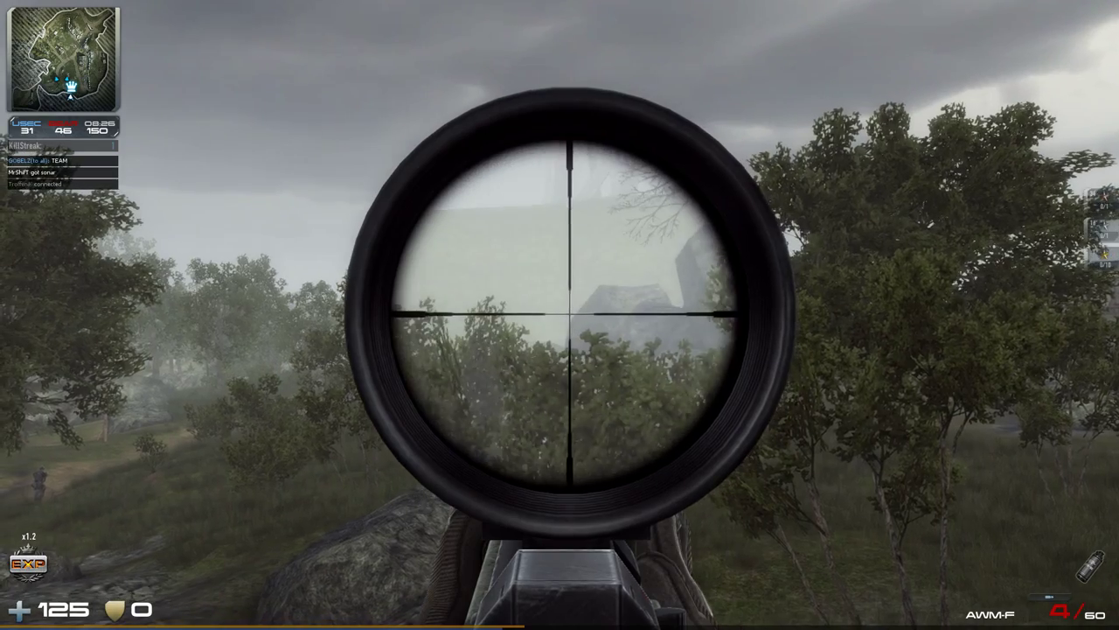
right_click(560, 315)
right_click(560, 315)
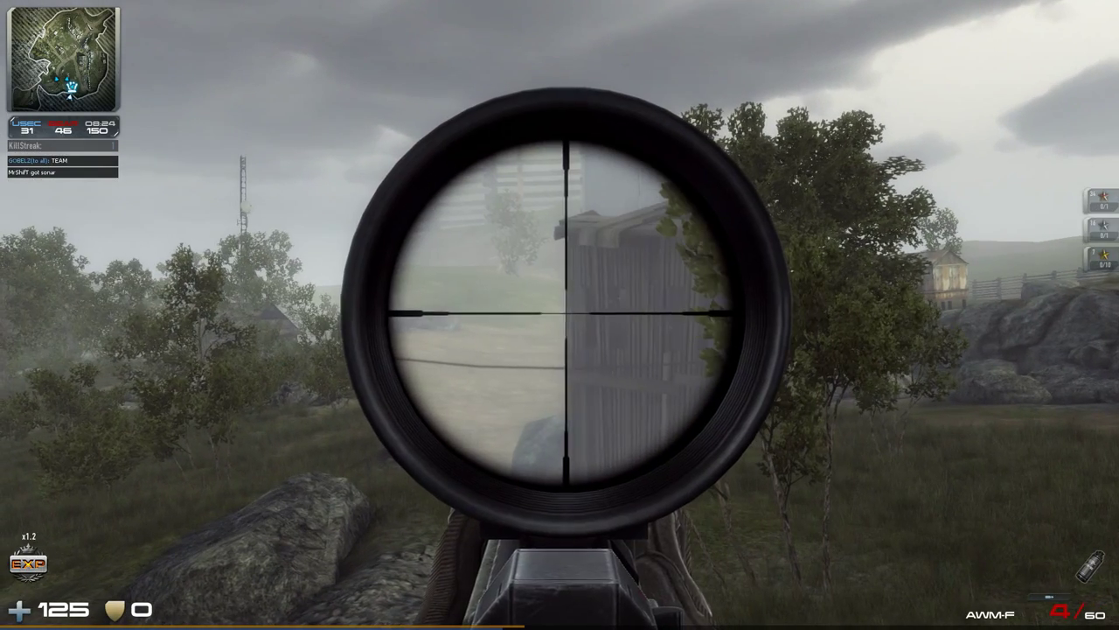
right_click(560, 315)
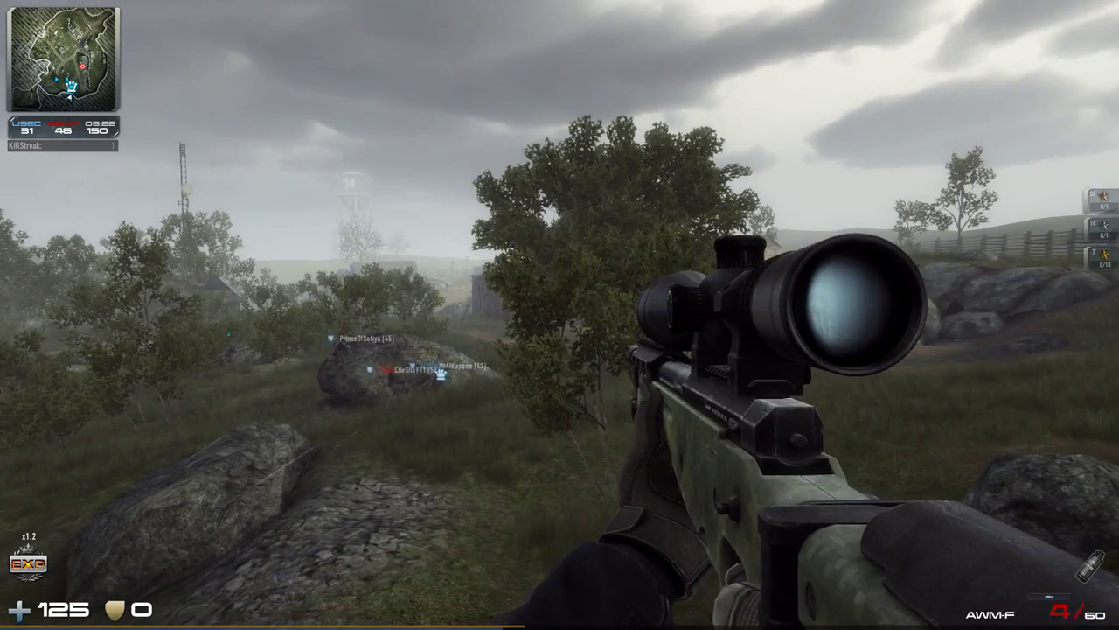
right_click(560, 315)
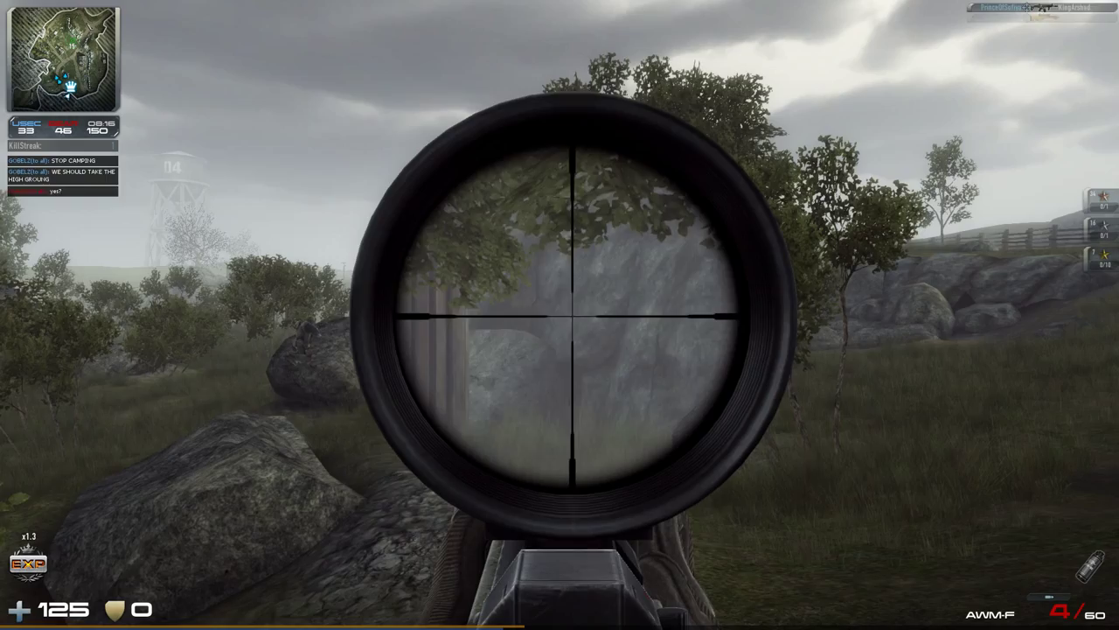
right_click(559, 315)
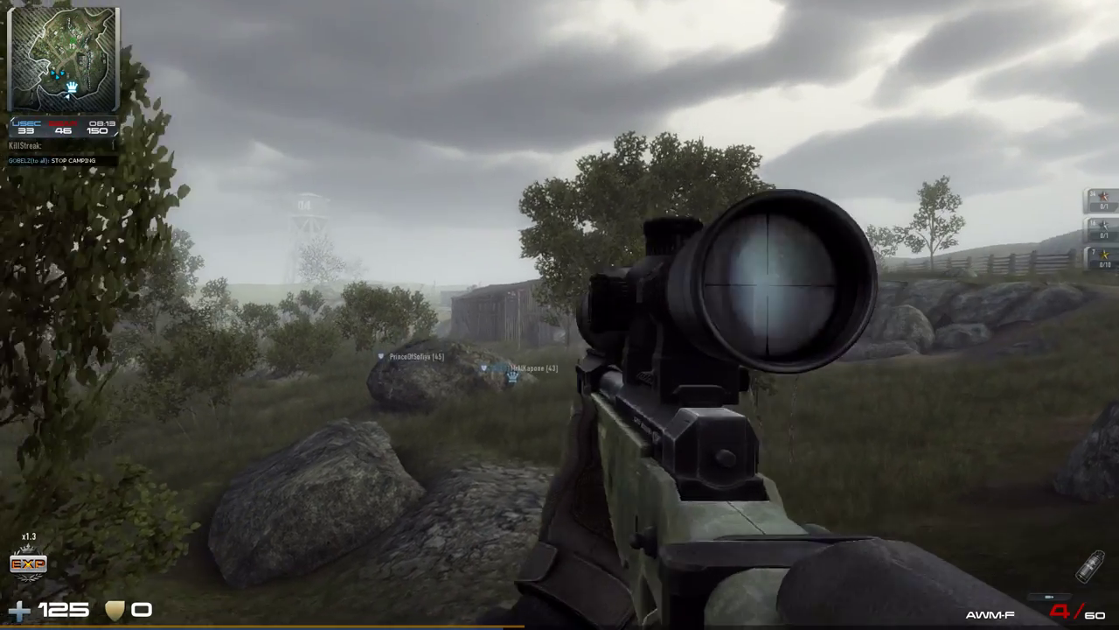
right_click(560, 315)
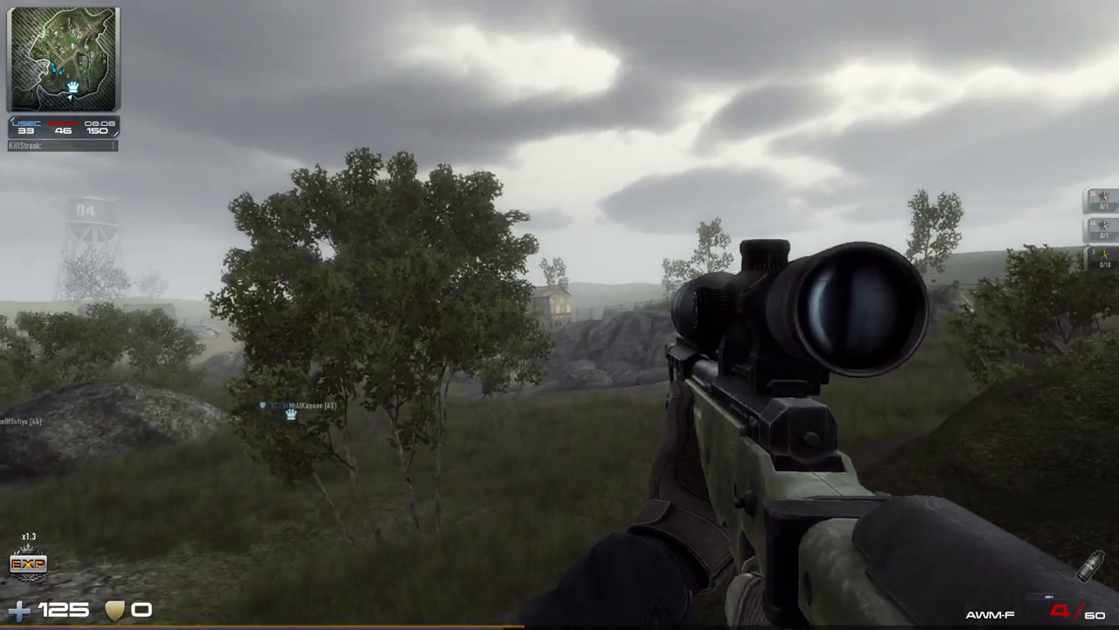
right_click(559, 315)
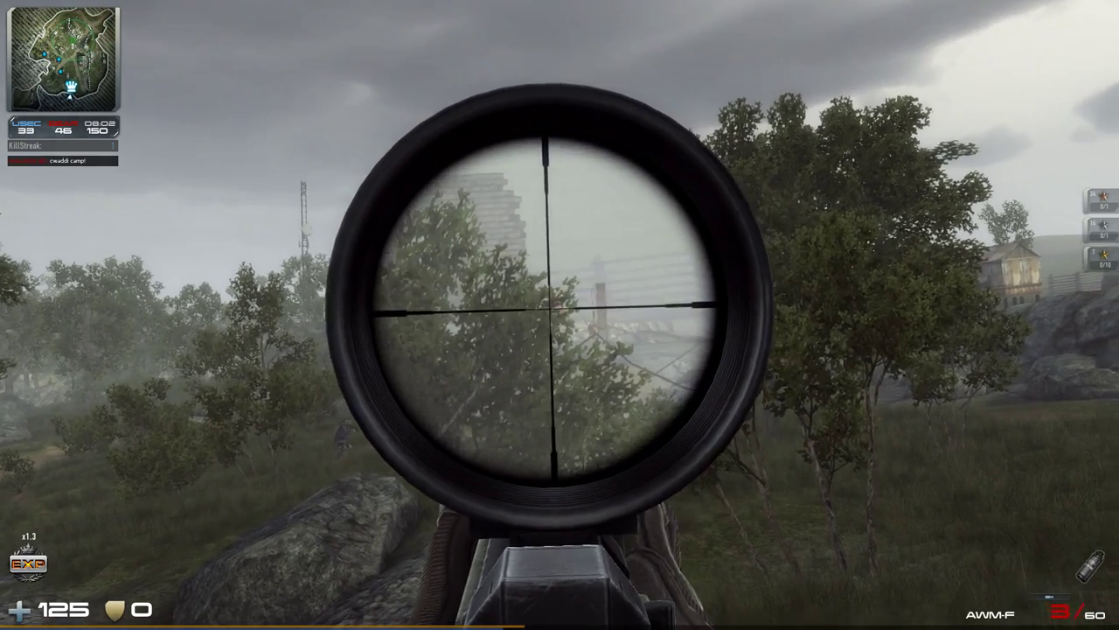
Empty the magazine at enemies by the fence, frag Pixelition, and scope again
left_click(560, 315)
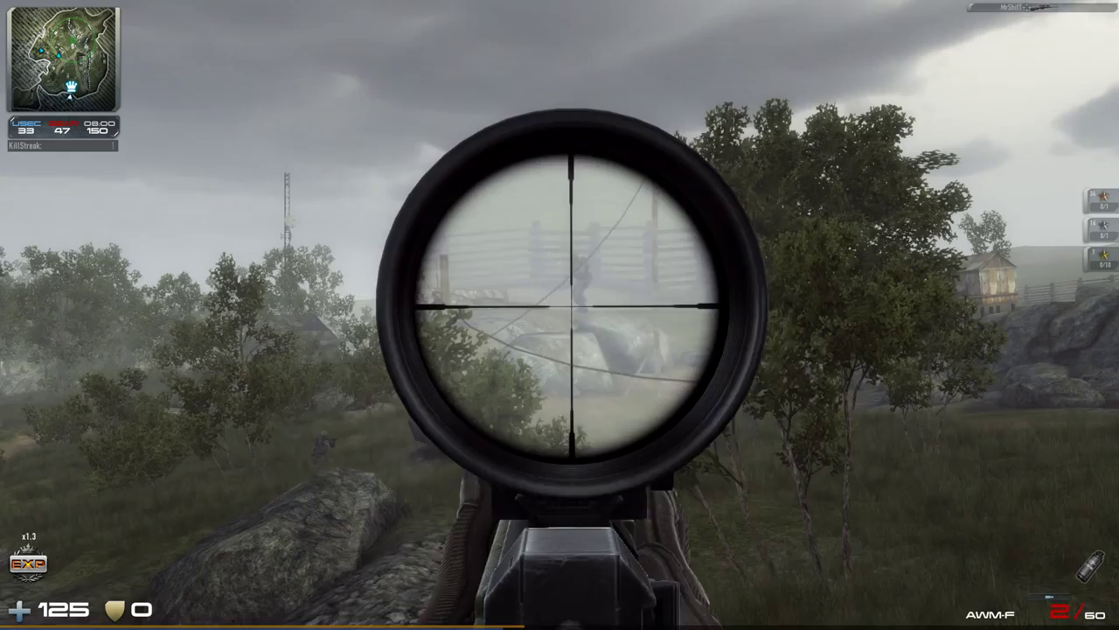
left_click(560, 315)
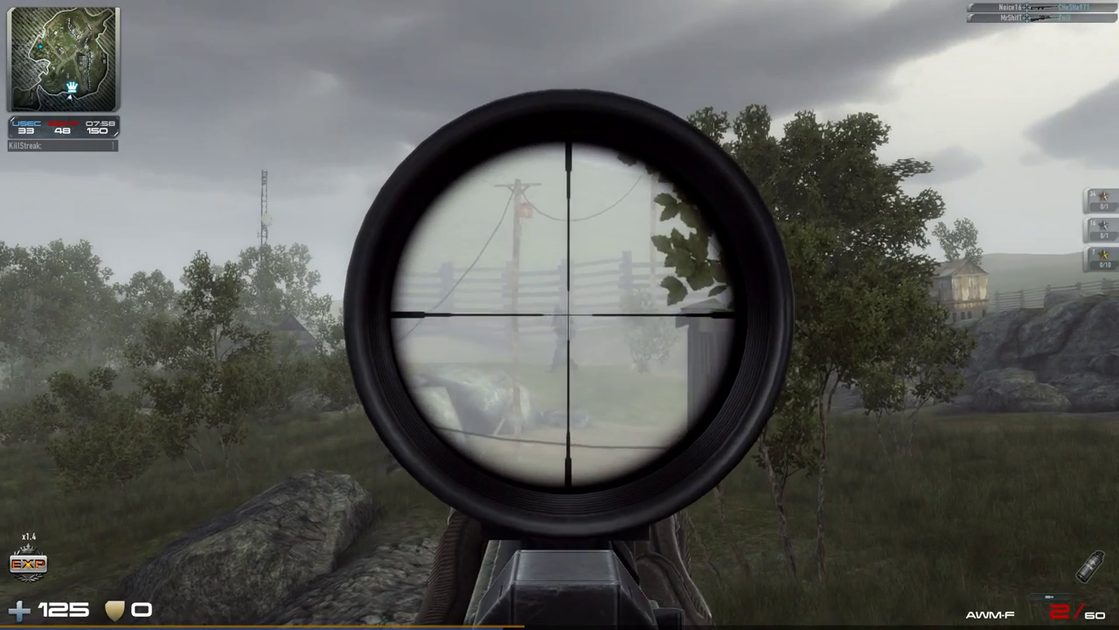
left_click(560, 315)
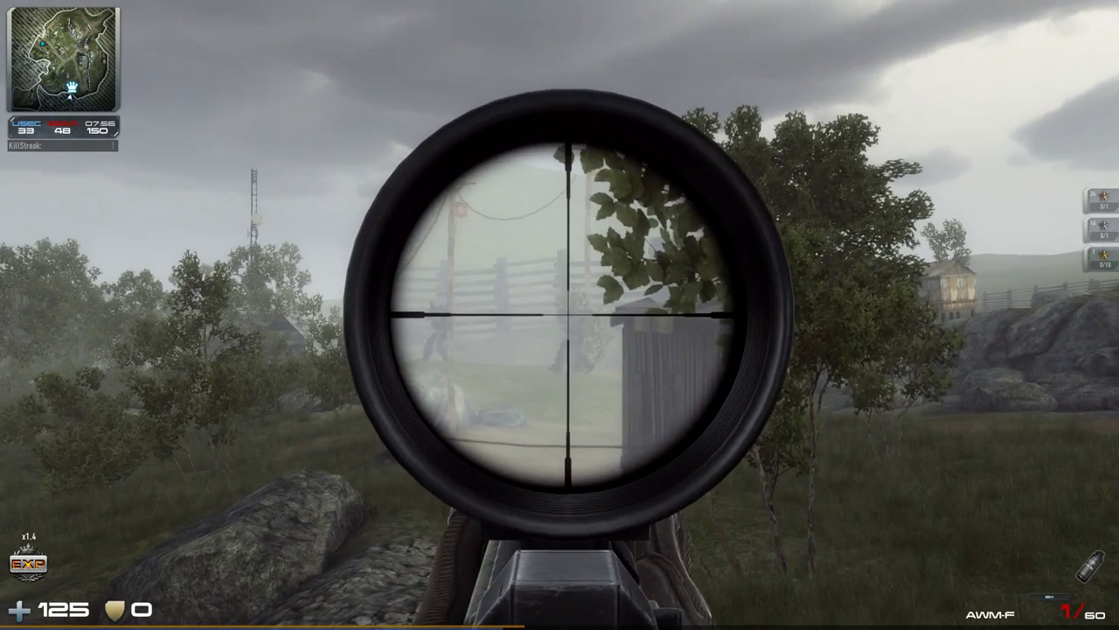
left_click(560, 315)
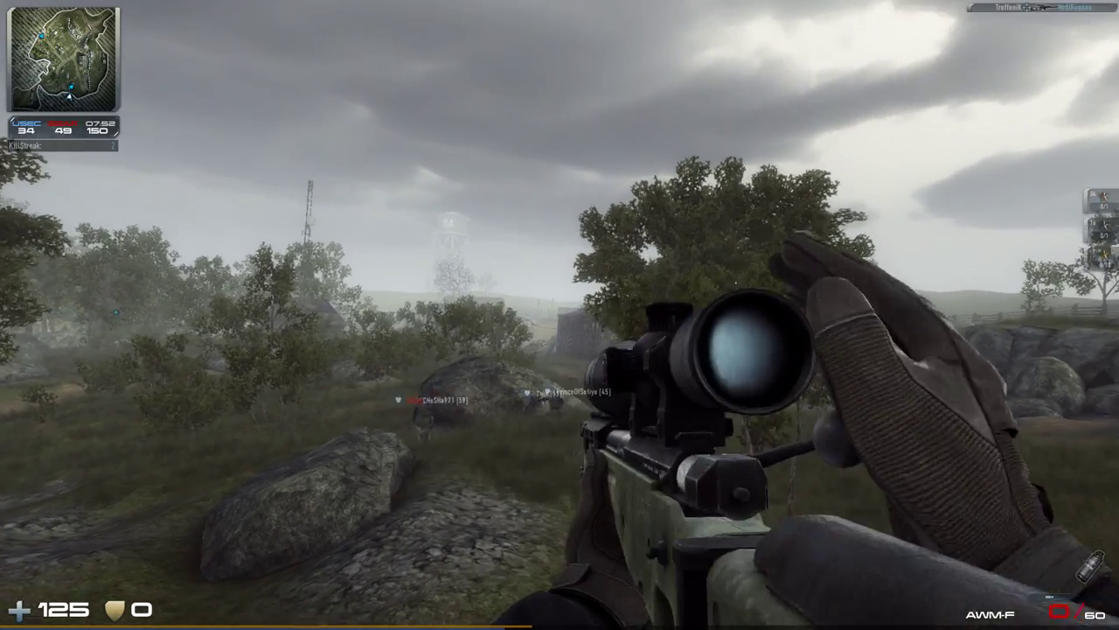
right_click(559, 315)
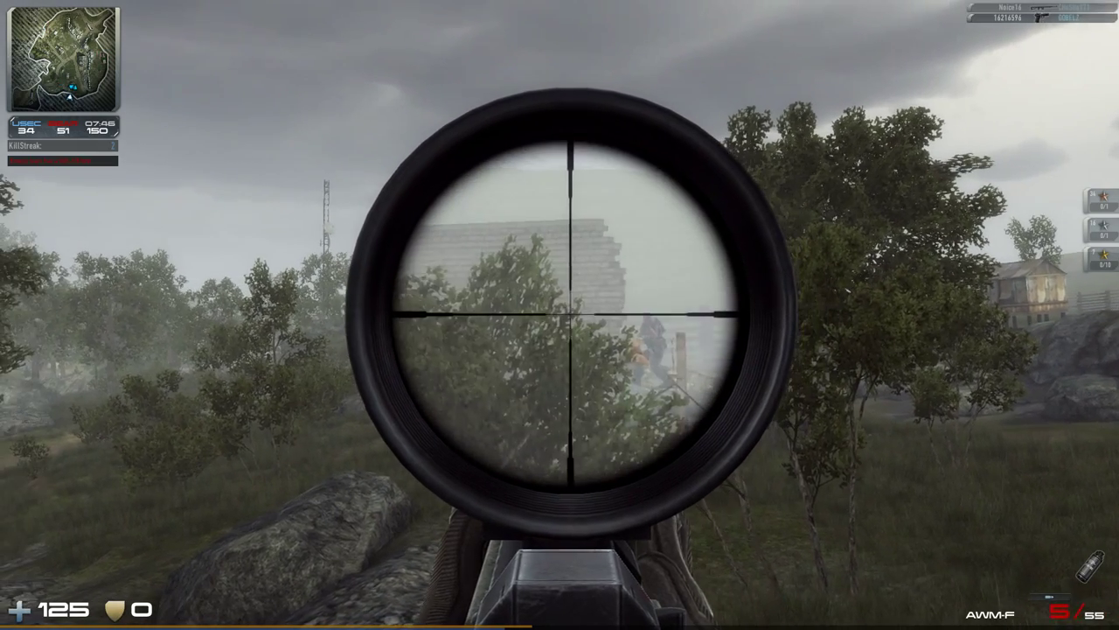
Land a longshot kill on the wall enemy, then fire the remaining rounds toward the fence
left_click(559, 315)
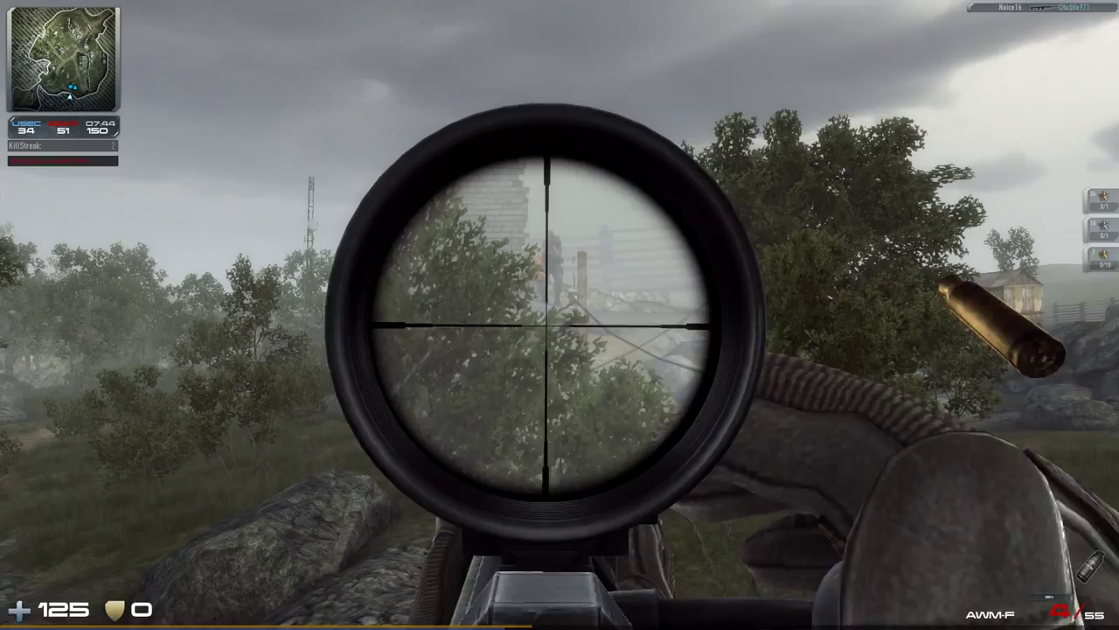
left_click(559, 315)
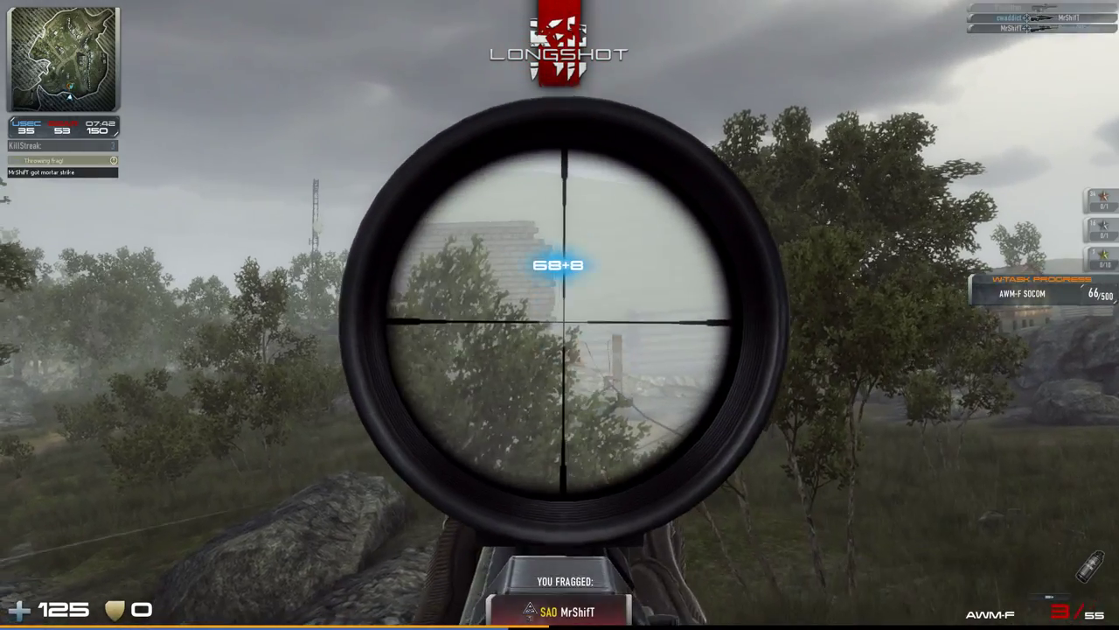
right_click(559, 315)
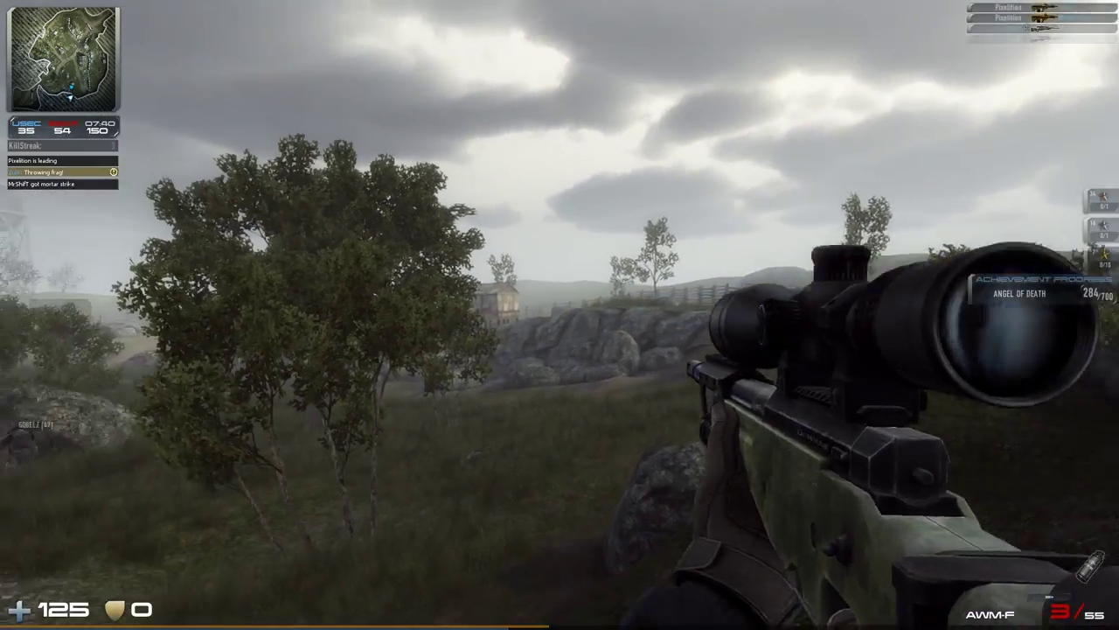
right_click(559, 314)
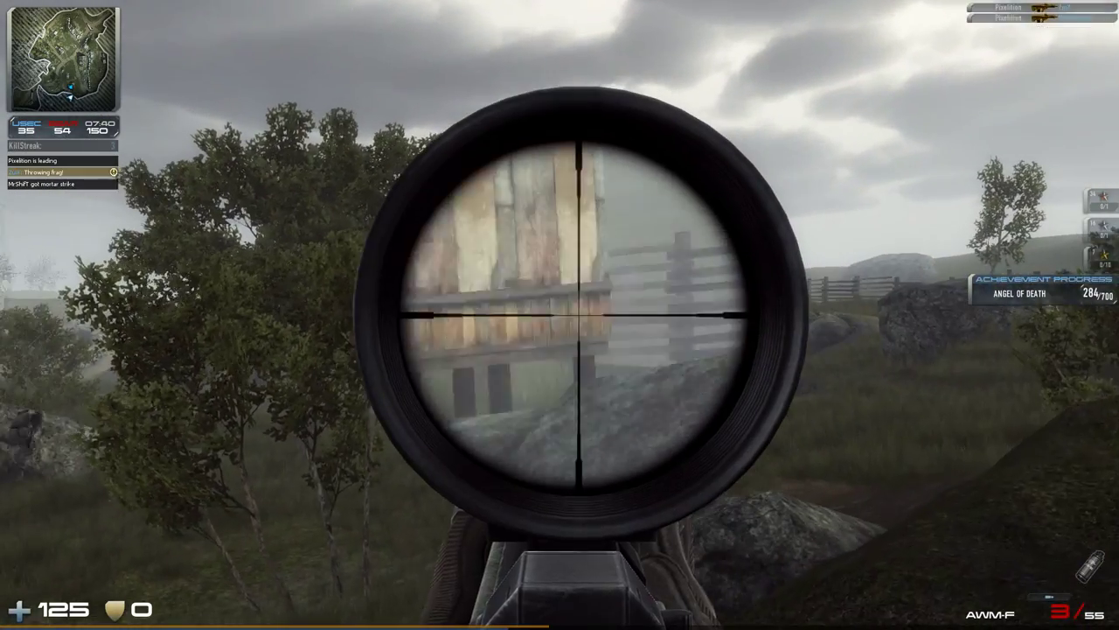
right_click(560, 315)
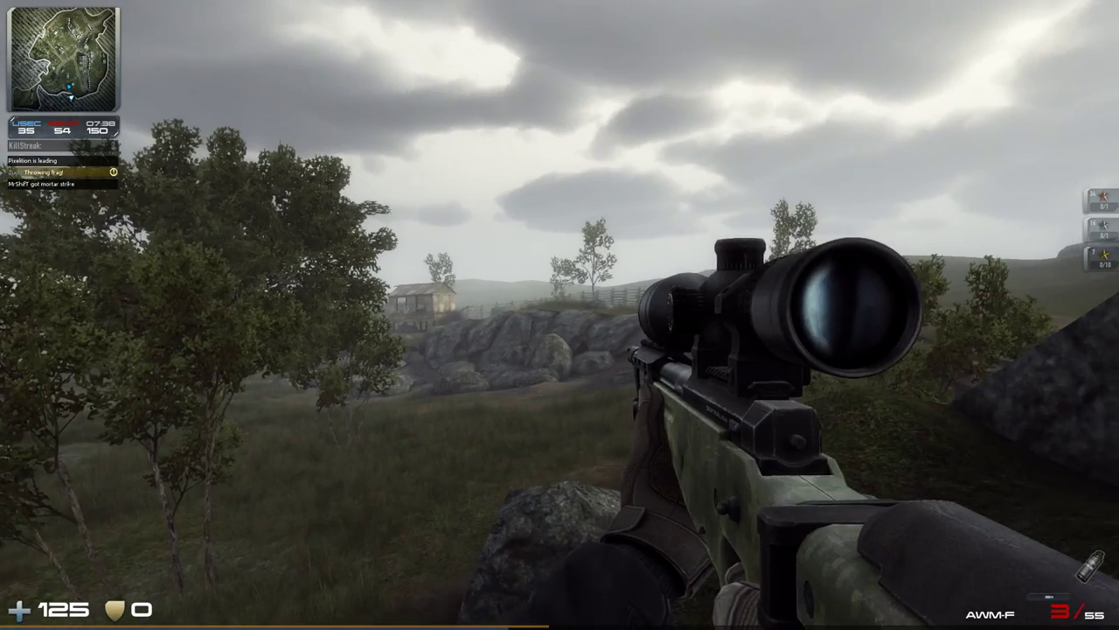
right_click(559, 315)
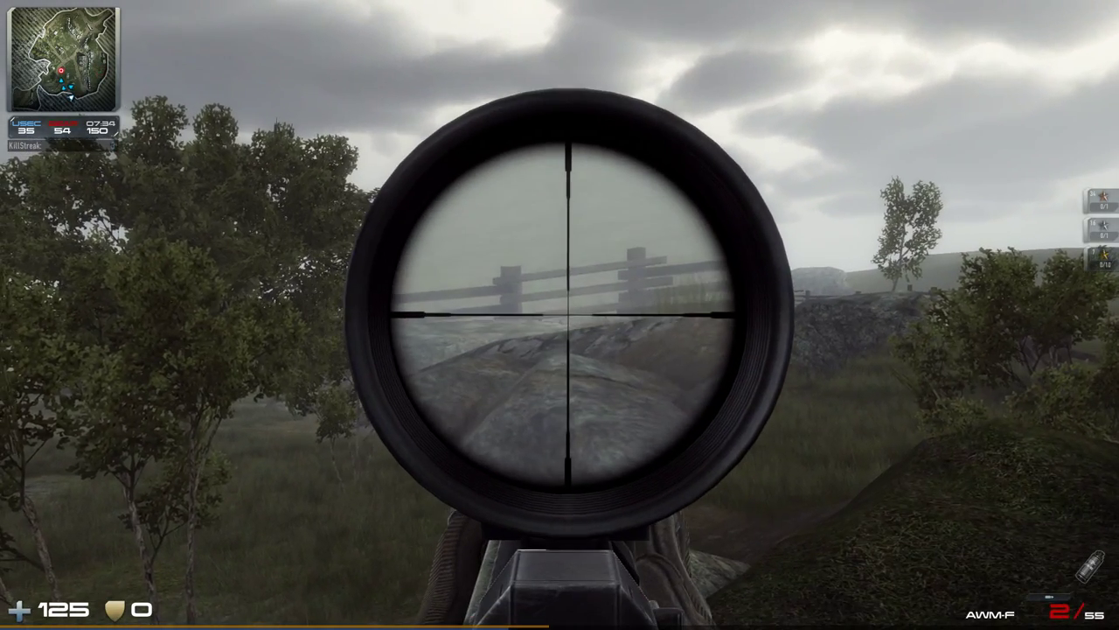
left_click(560, 314)
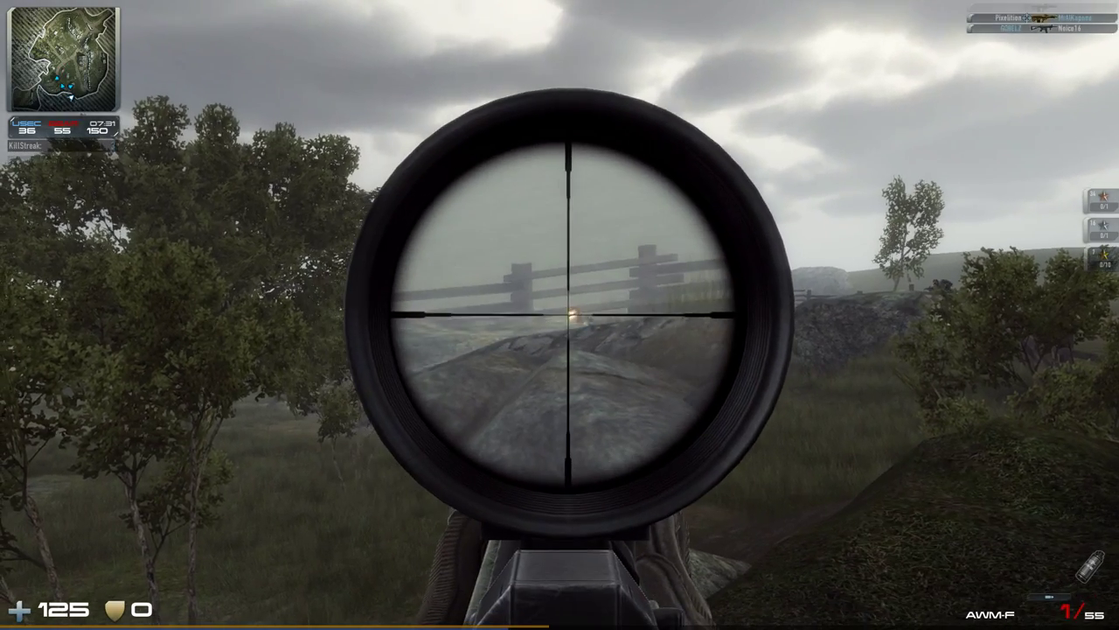
left_click(560, 315)
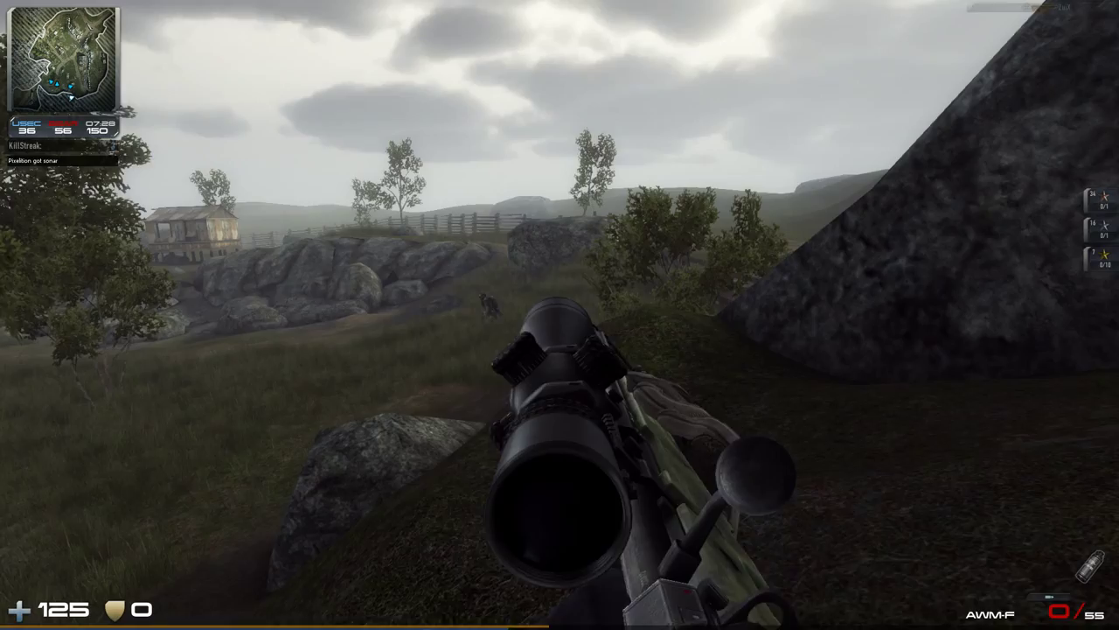
Kill the nearby enemy with the Glock 18
key("2")
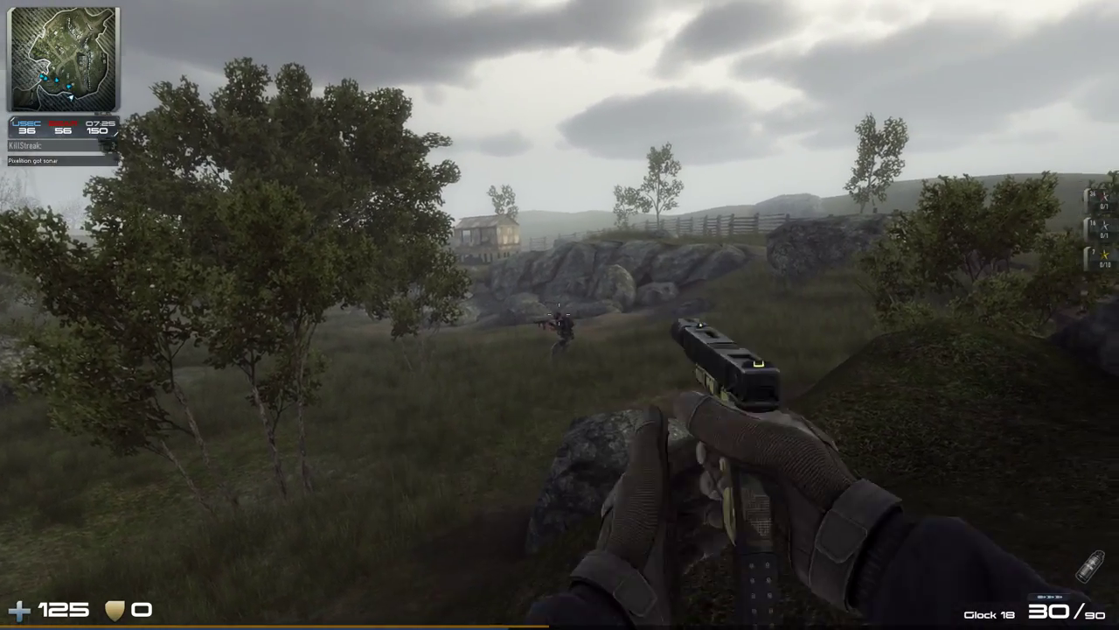
right_click(560, 314)
left_click(560, 315)
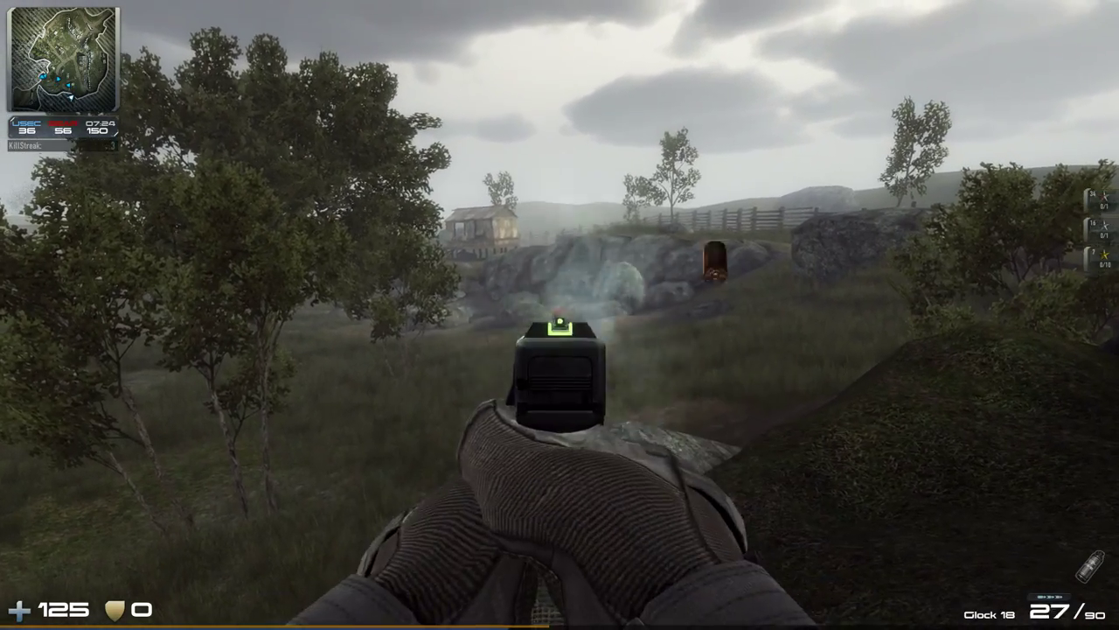
left_click(560, 314)
Switch back to the AWM-F and fire two shots at the enemy by the fence
key("1")
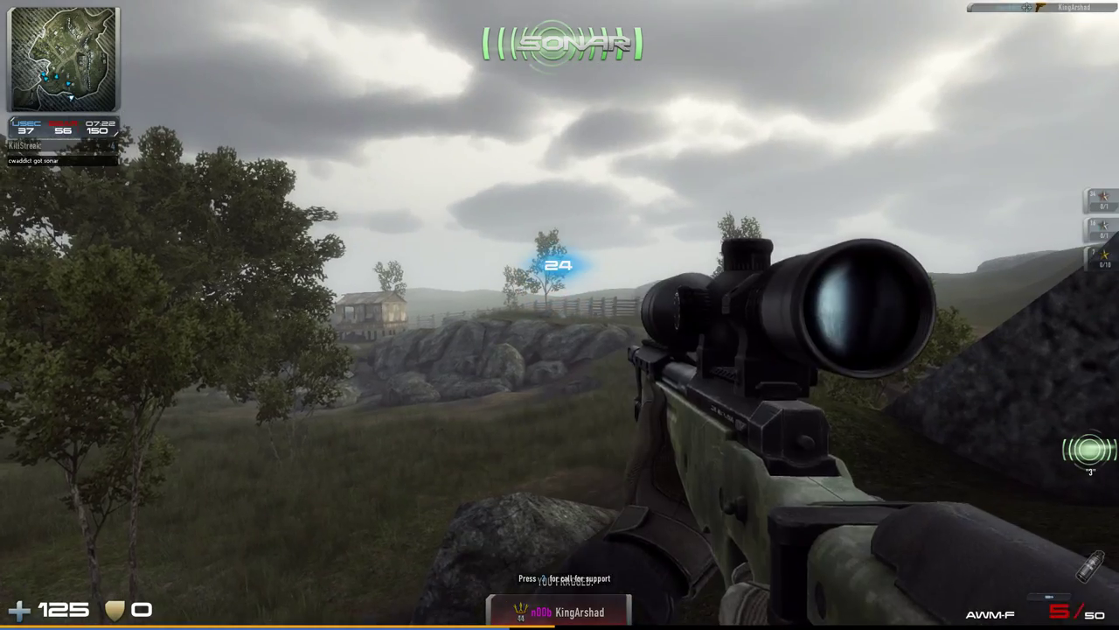
right_click(560, 315)
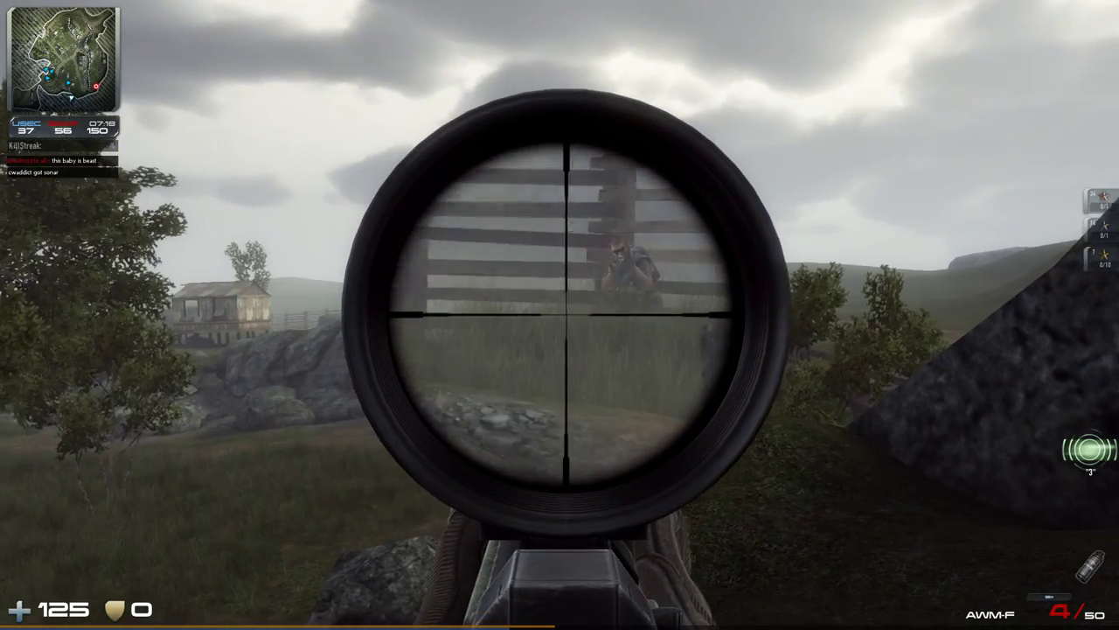
left_click(559, 315)
left_click(560, 315)
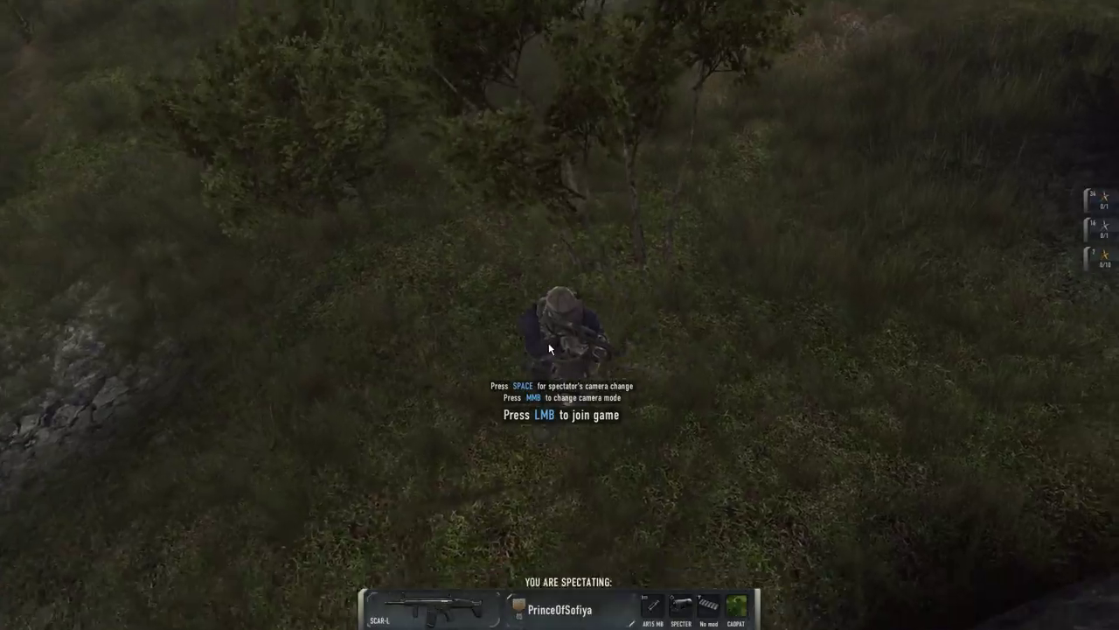
Respawn, switch to the Glock 18 and fire two shots at an enemy
left_click(550, 346)
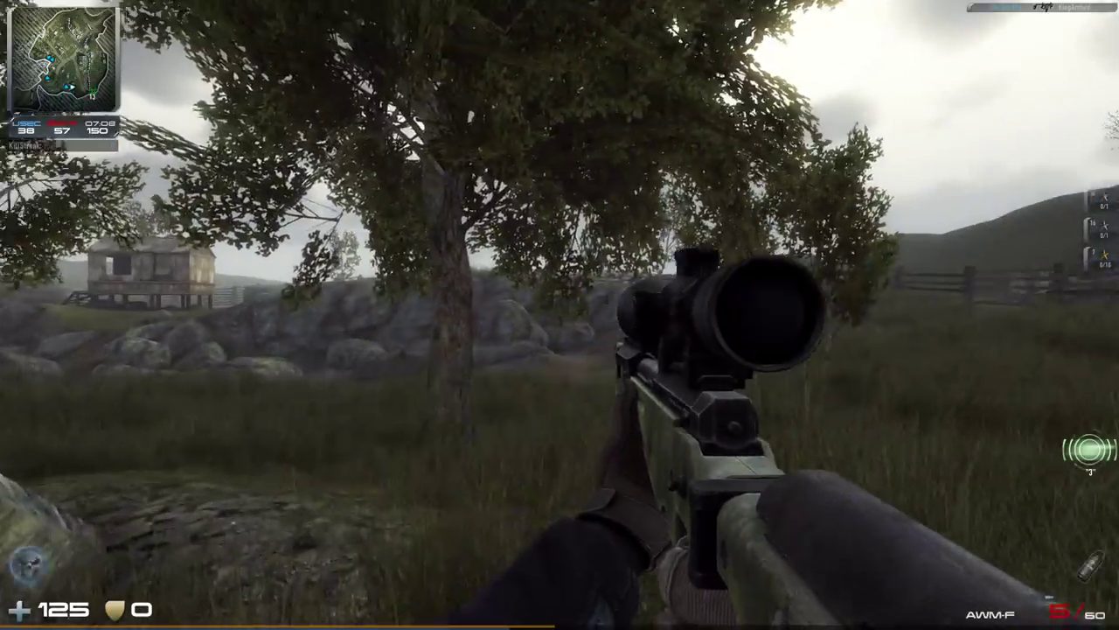
key("2")
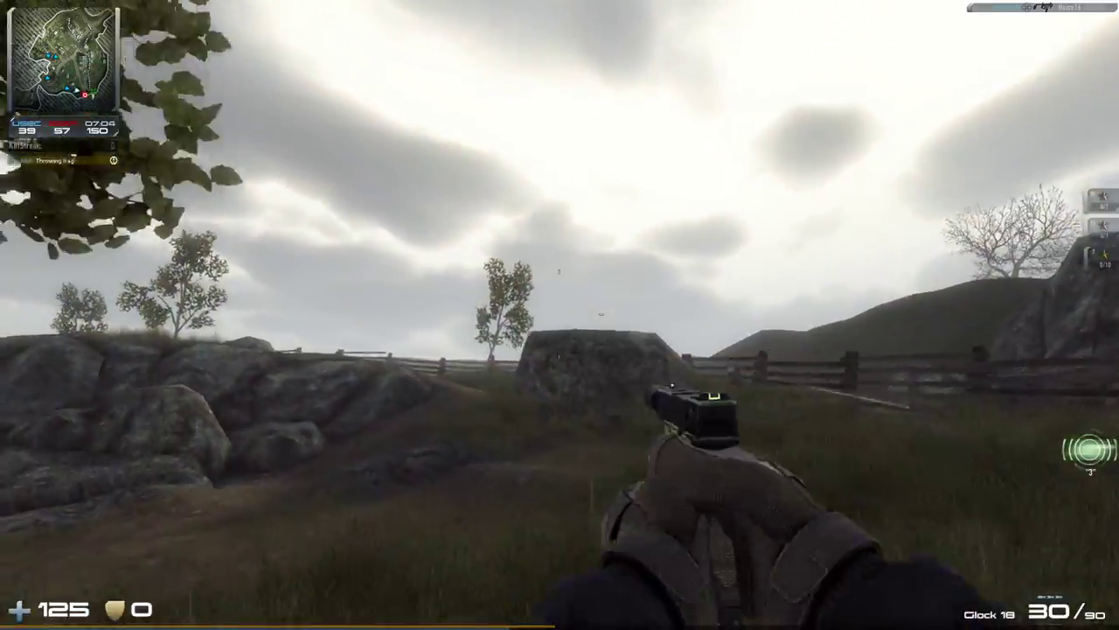
left_click(559, 315)
left_click(559, 314)
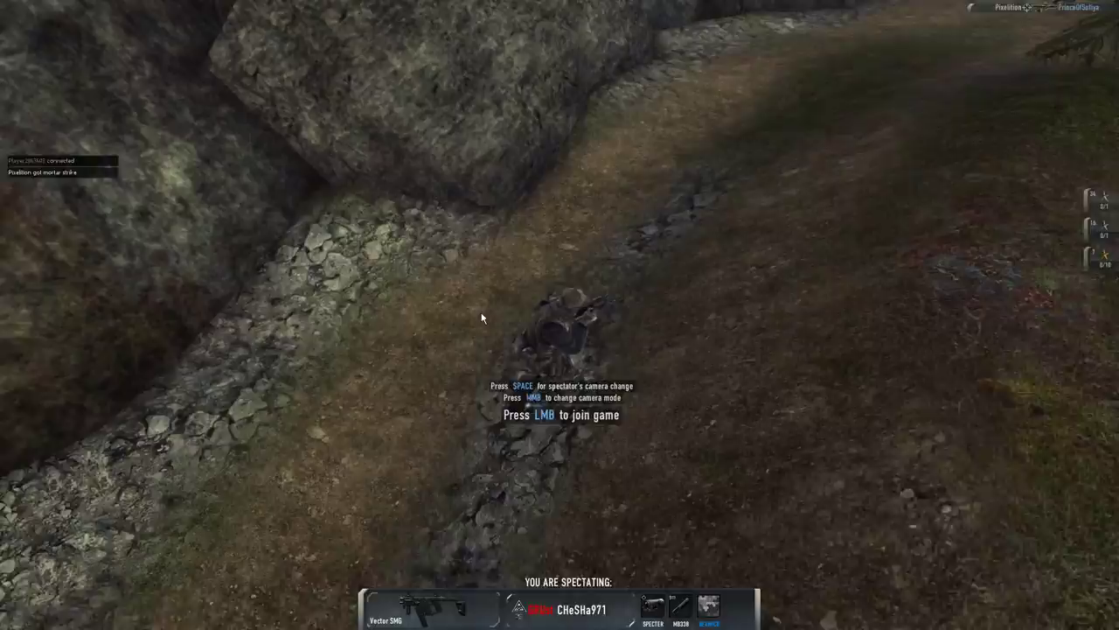
Rejoin, fire a sniper shot, then respawn with the Glock 18 pistol drawn
left_click(481, 318)
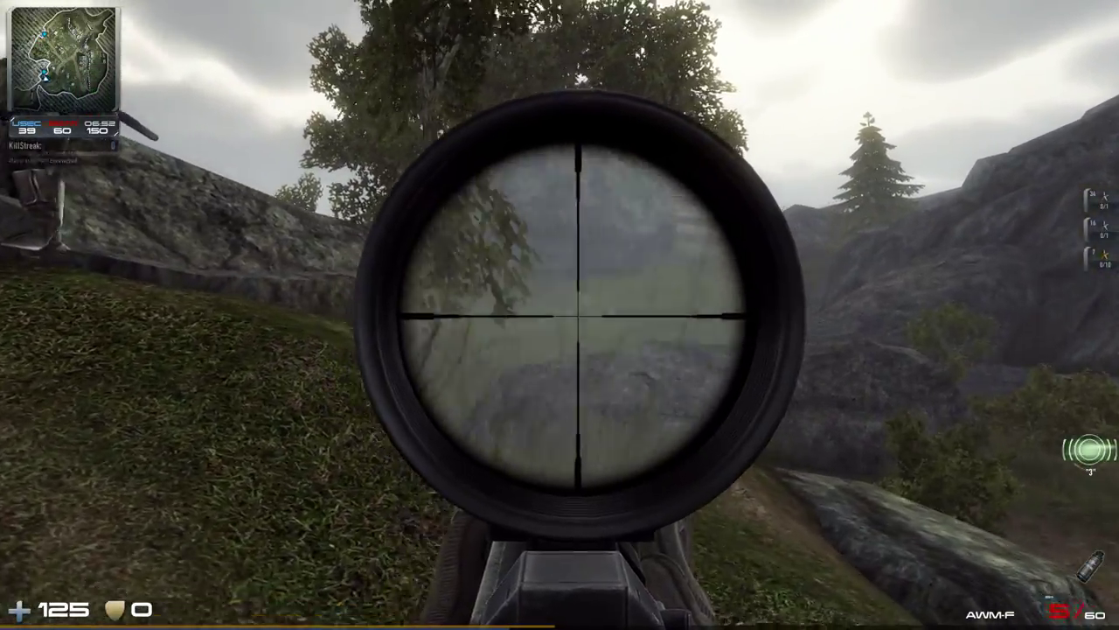
left_click(560, 314)
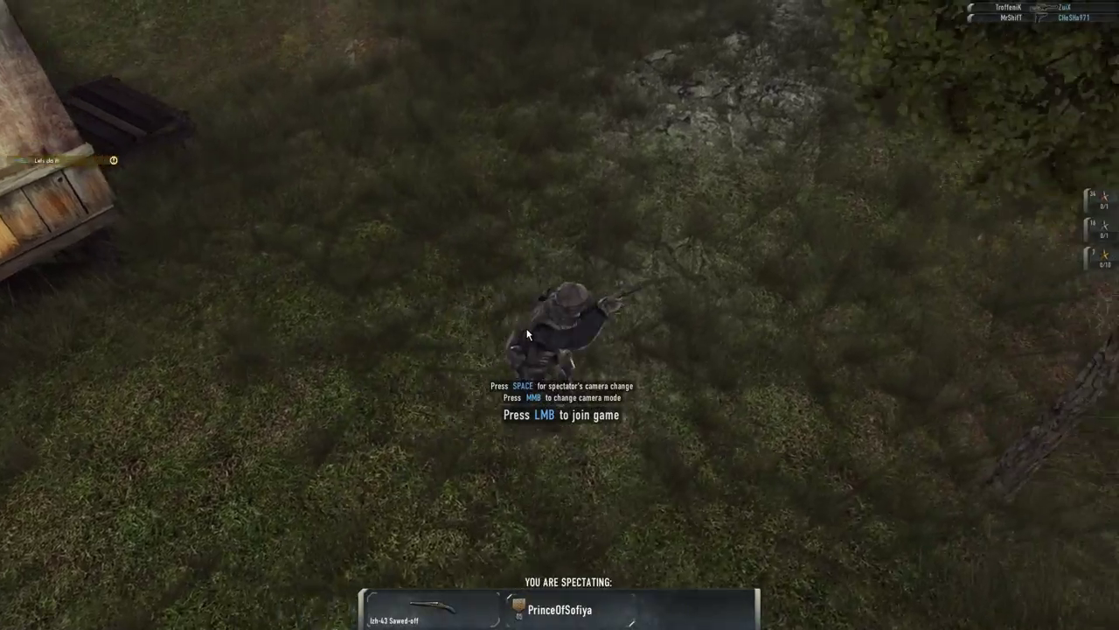
left_click(527, 334)
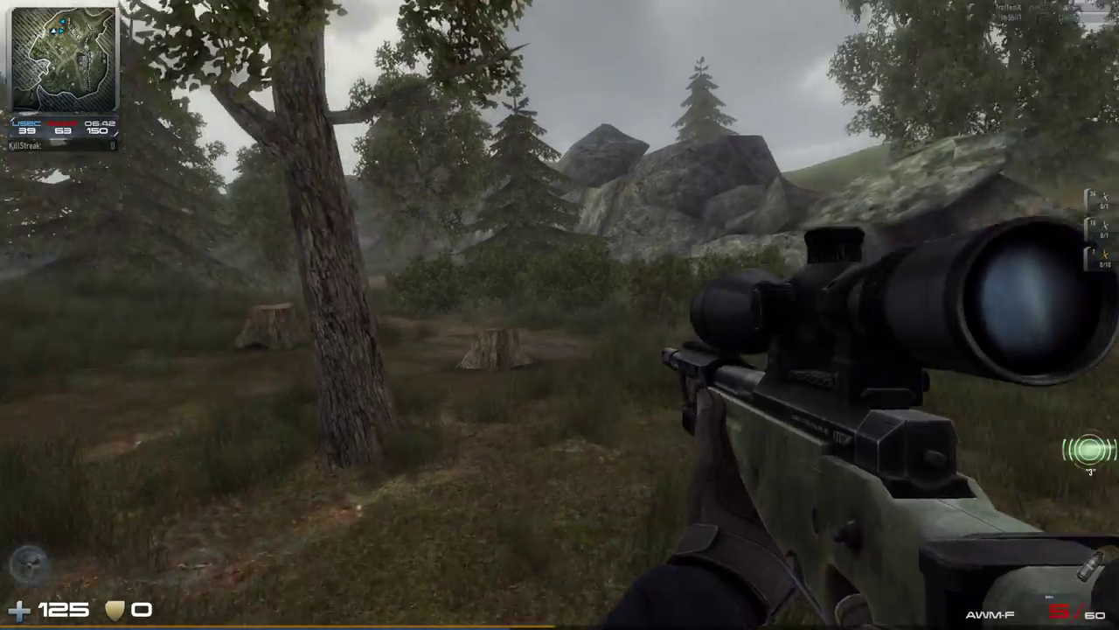
key("2")
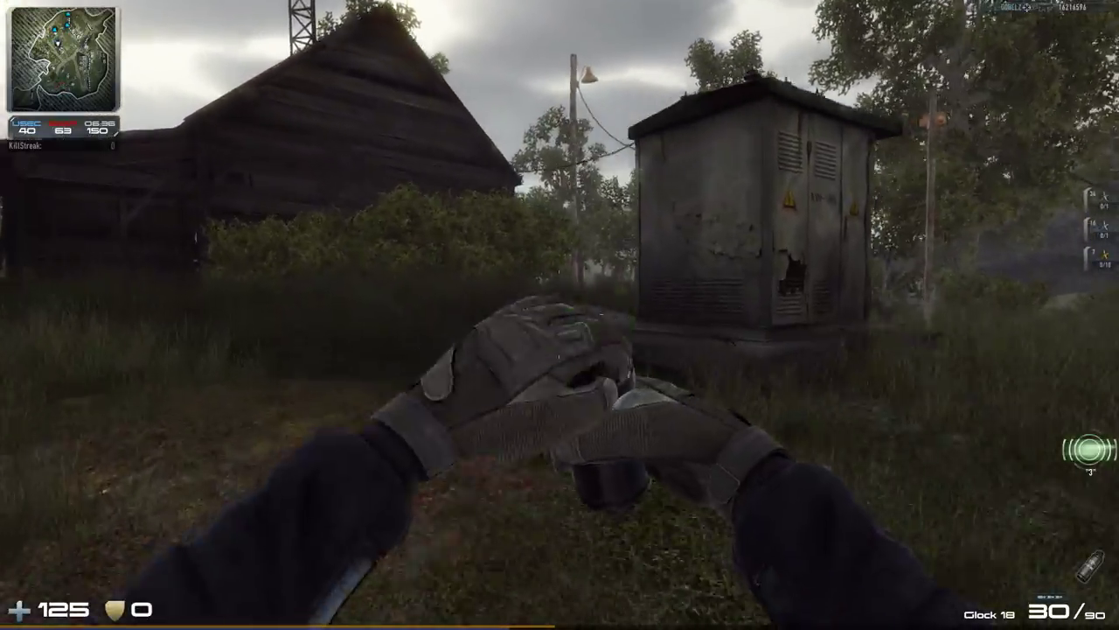
Throw a grenade and push past the tree, around the barn and through the forest
key("g")
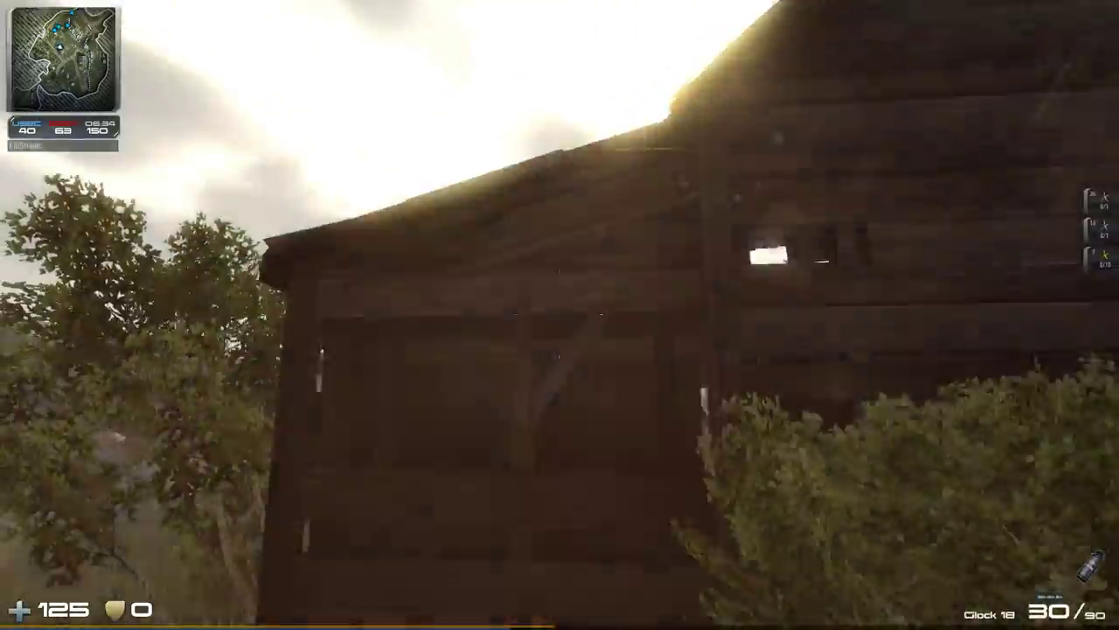
key("w")
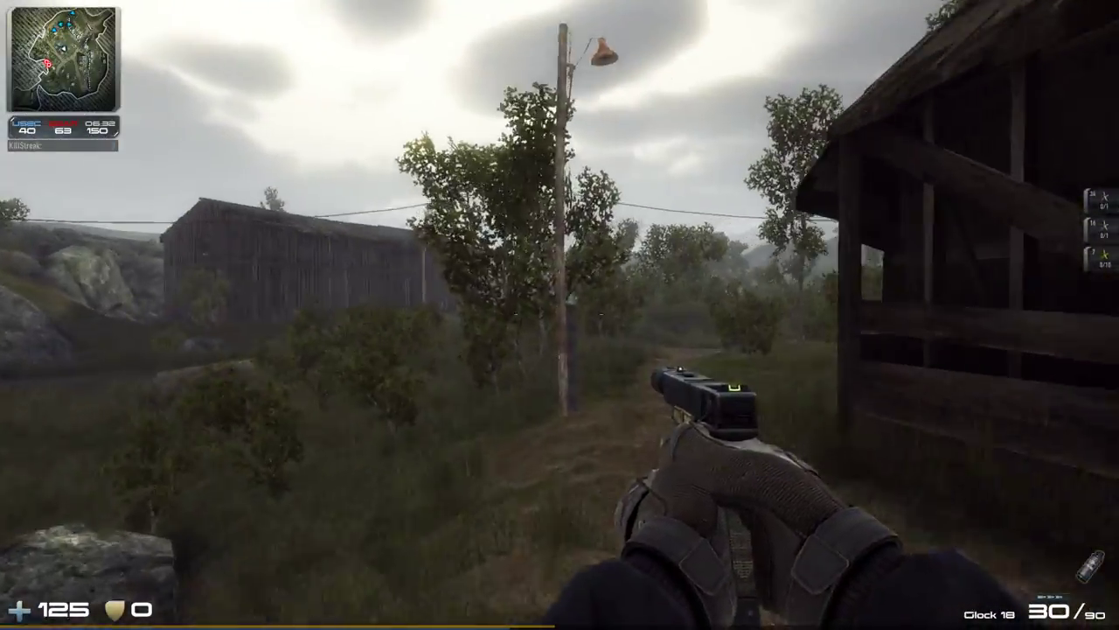
key("w")
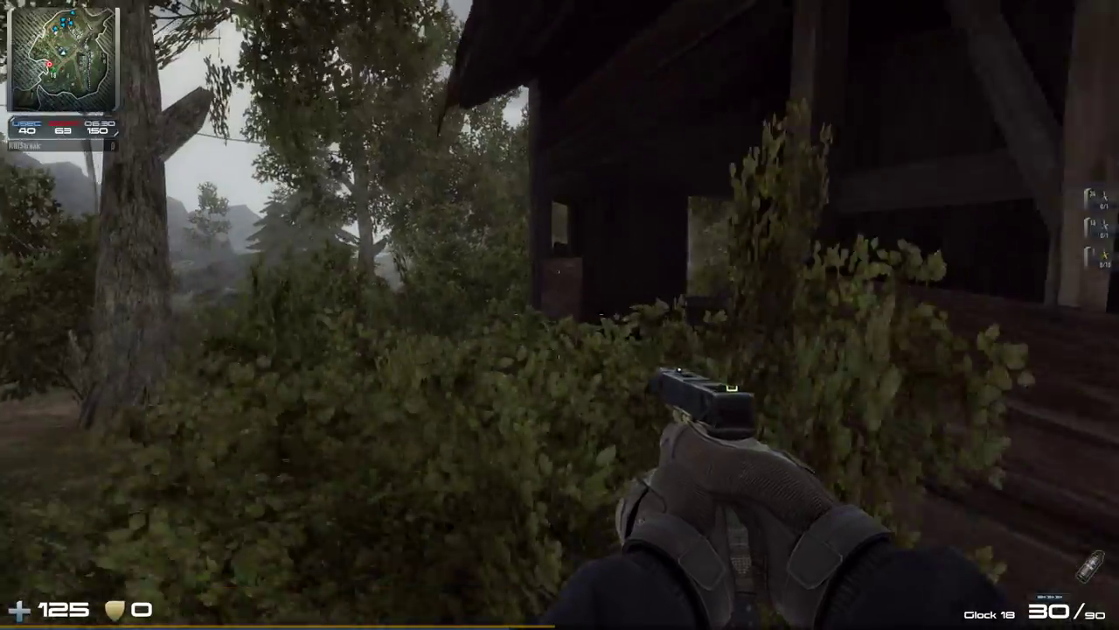
key("w")
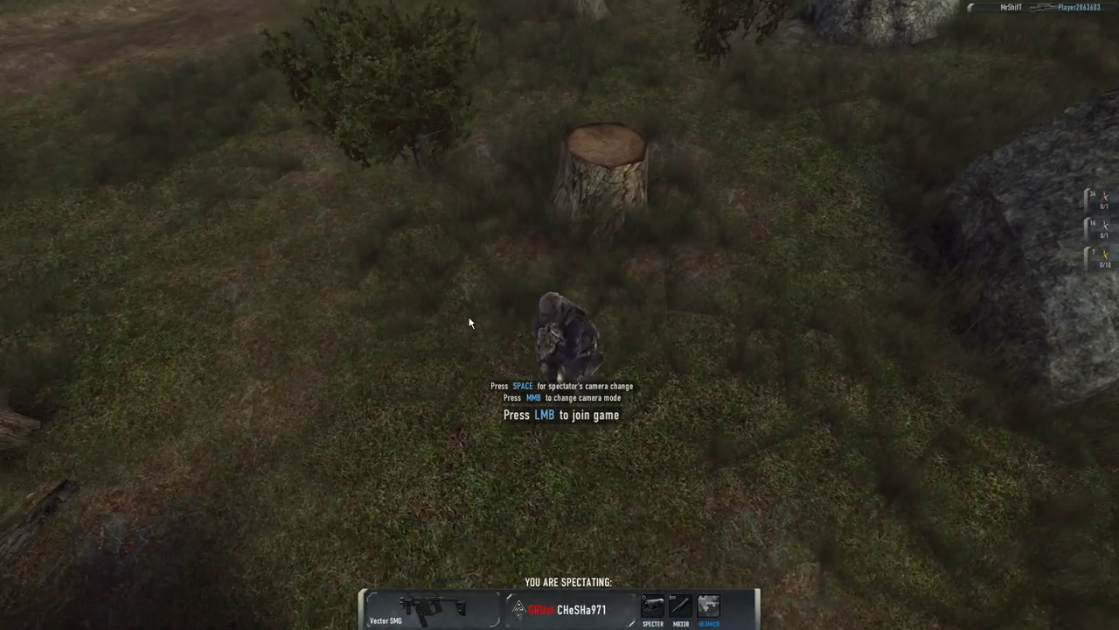
Rejoin and snipe with the AWM-F toward the trees, landing a kill assist
left_click(470, 323)
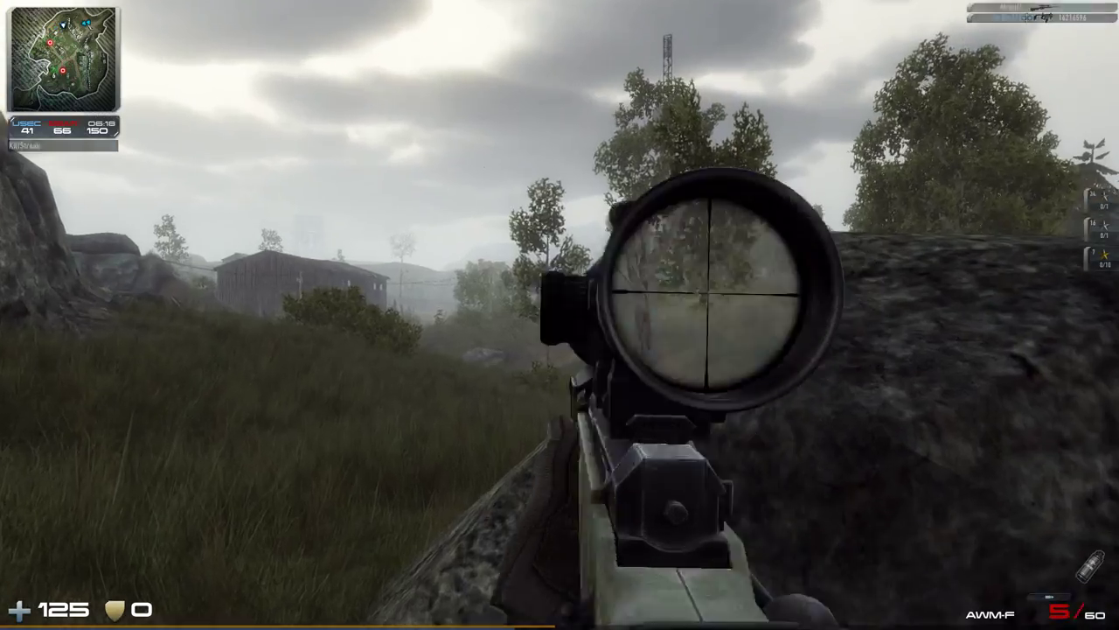
right_click(559, 314)
left_click(560, 315)
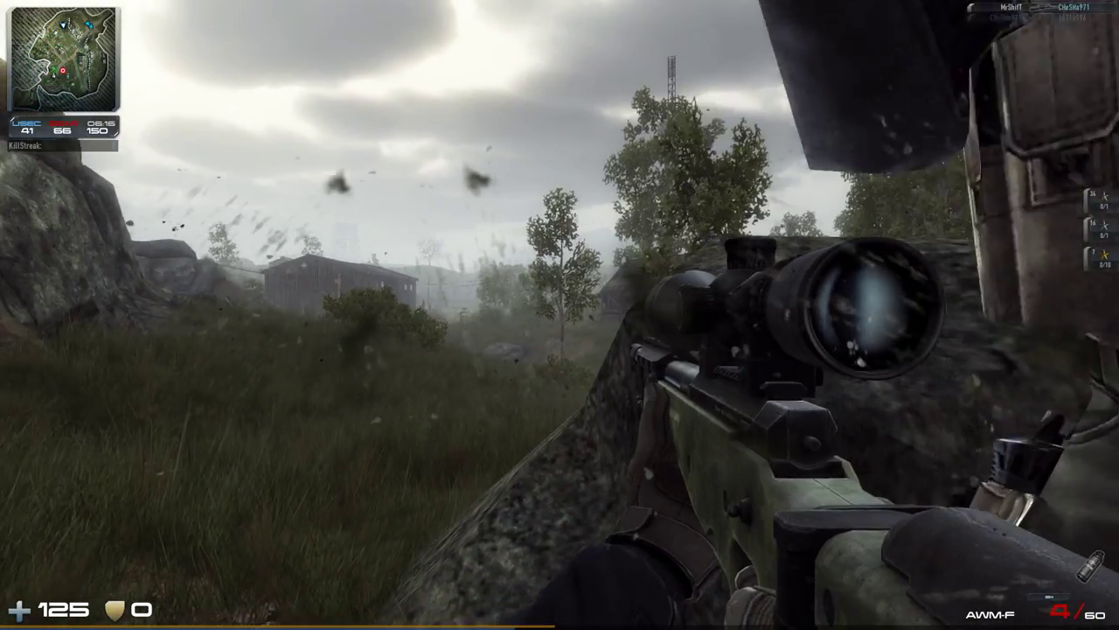
right_click(560, 315)
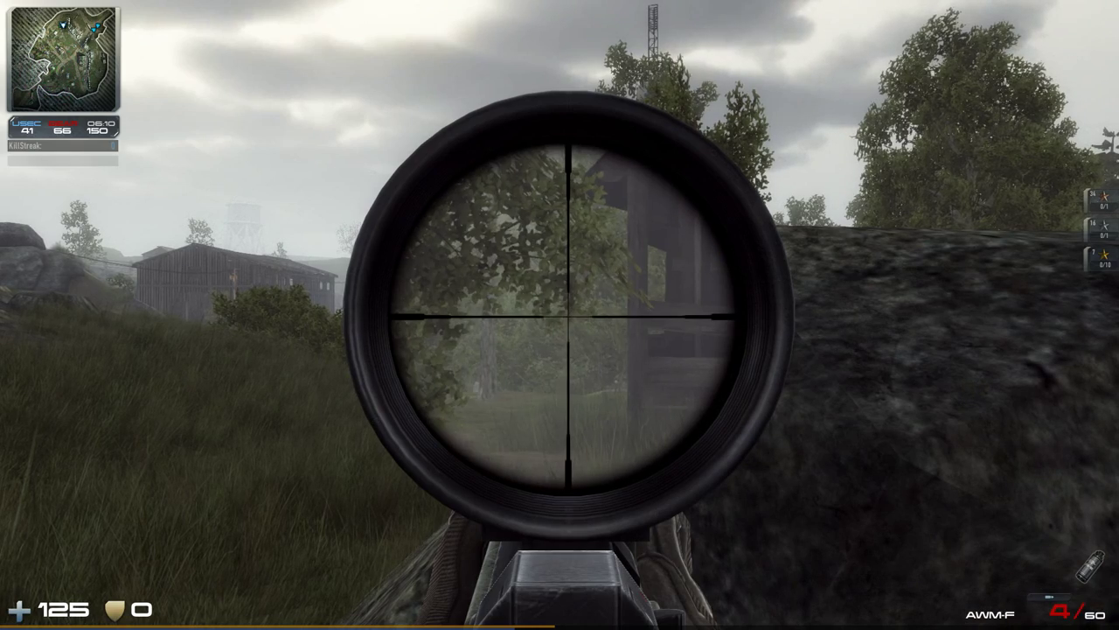
right_click(559, 314)
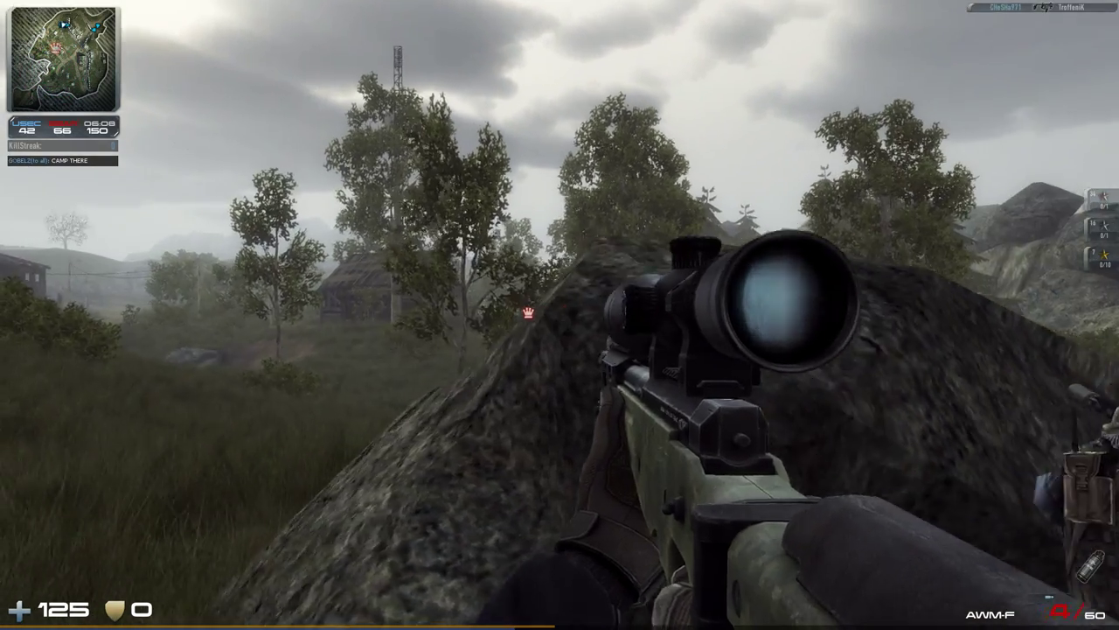
right_click(560, 315)
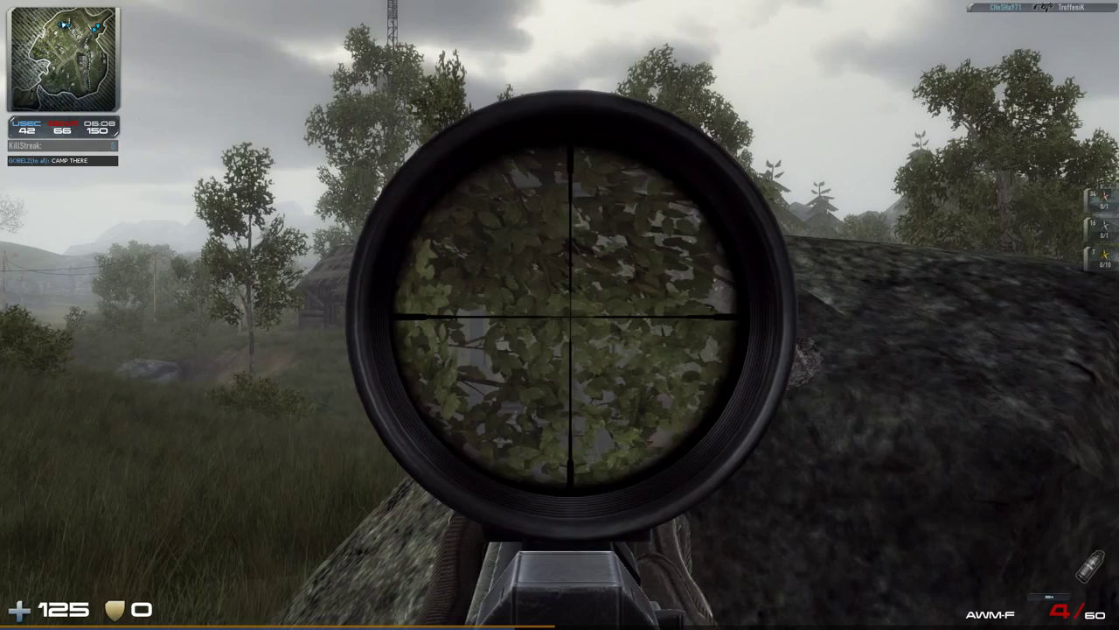
right_click(560, 315)
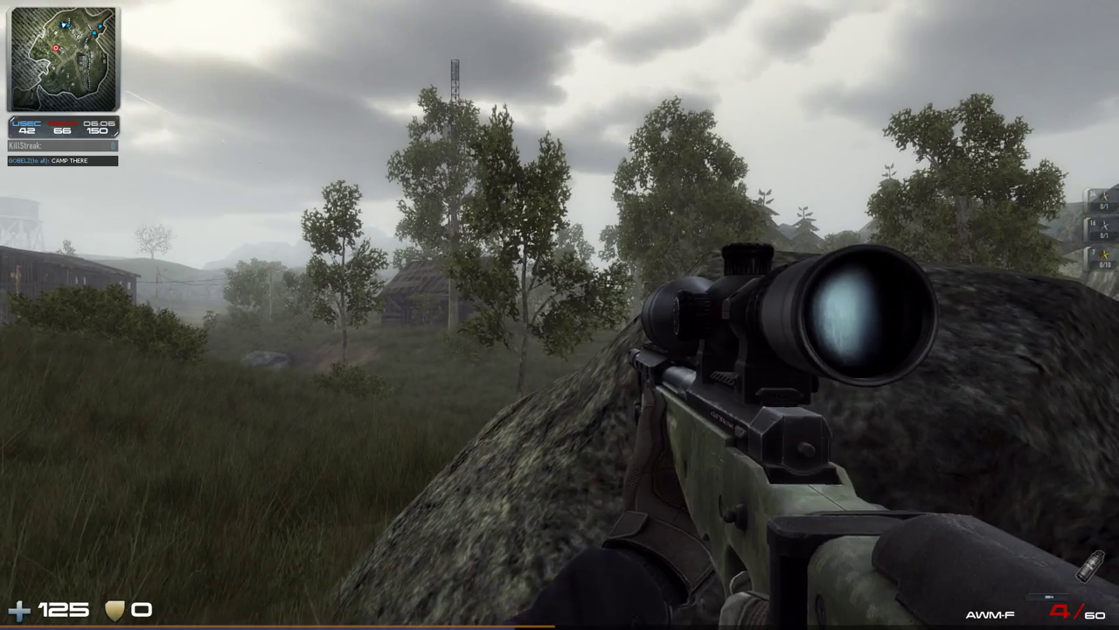
left_click(560, 315)
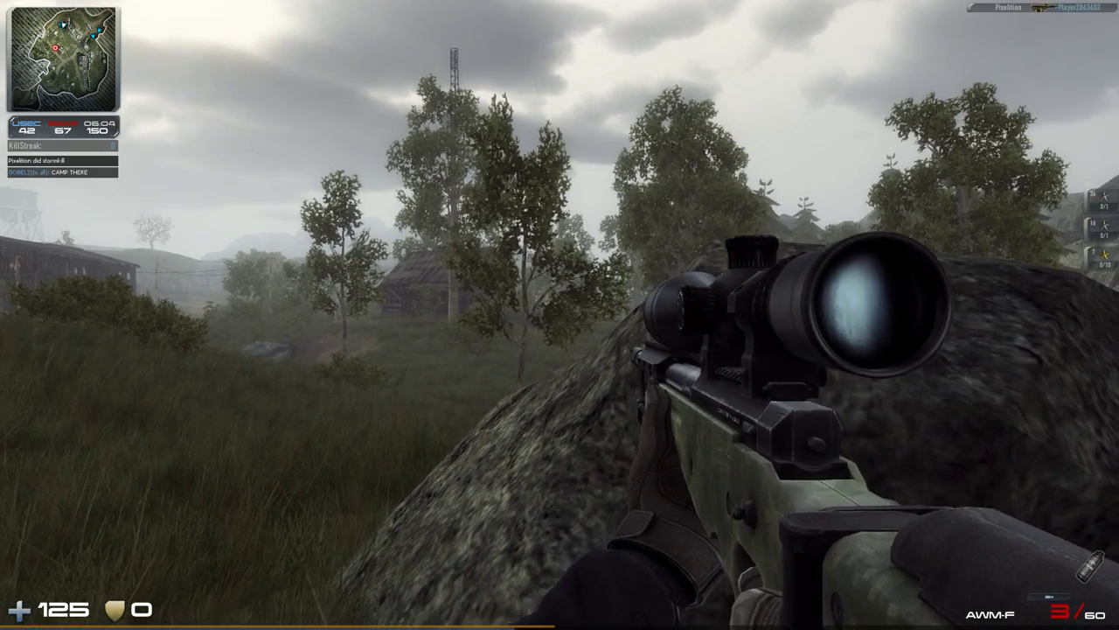
right_click(559, 315)
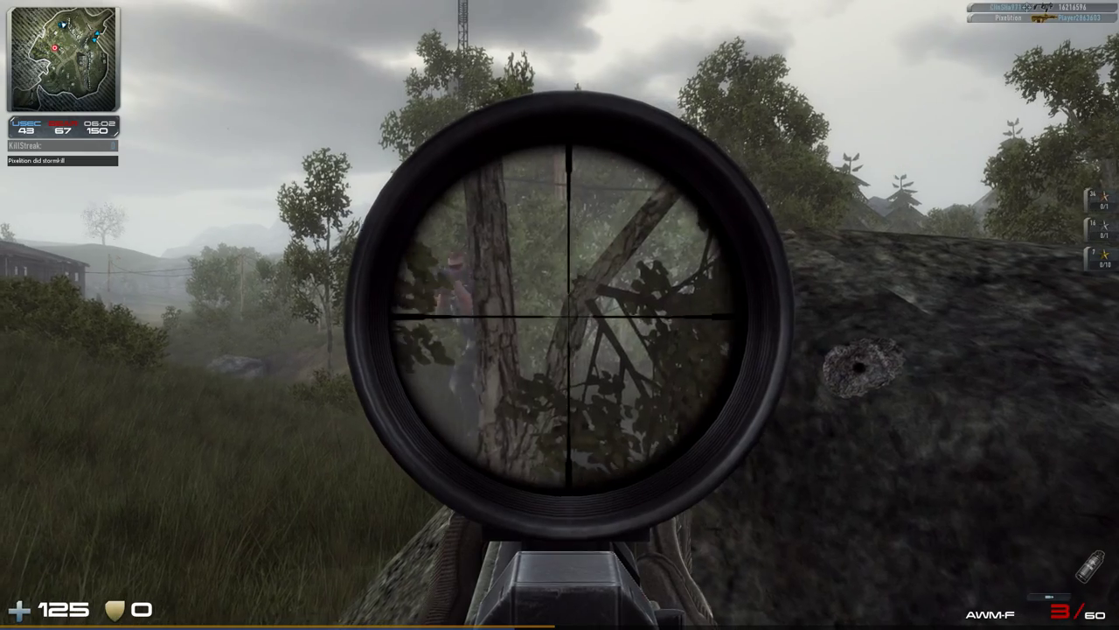
left_click(560, 315)
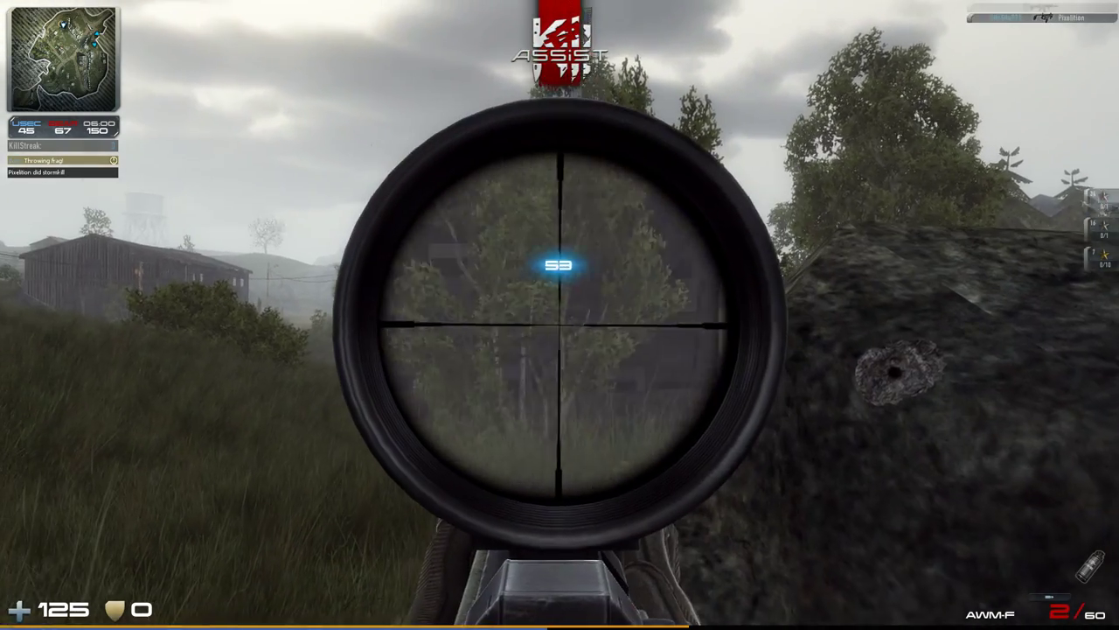
Keep scoping past the rock at enemies until killed, then respawn
right_click(560, 315)
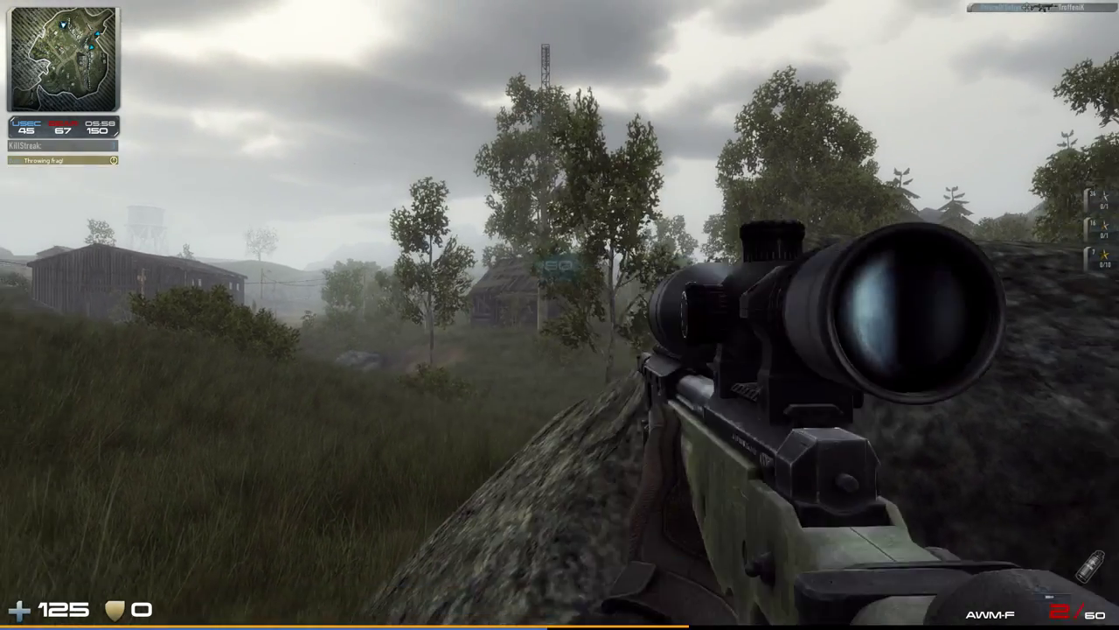
right_click(560, 314)
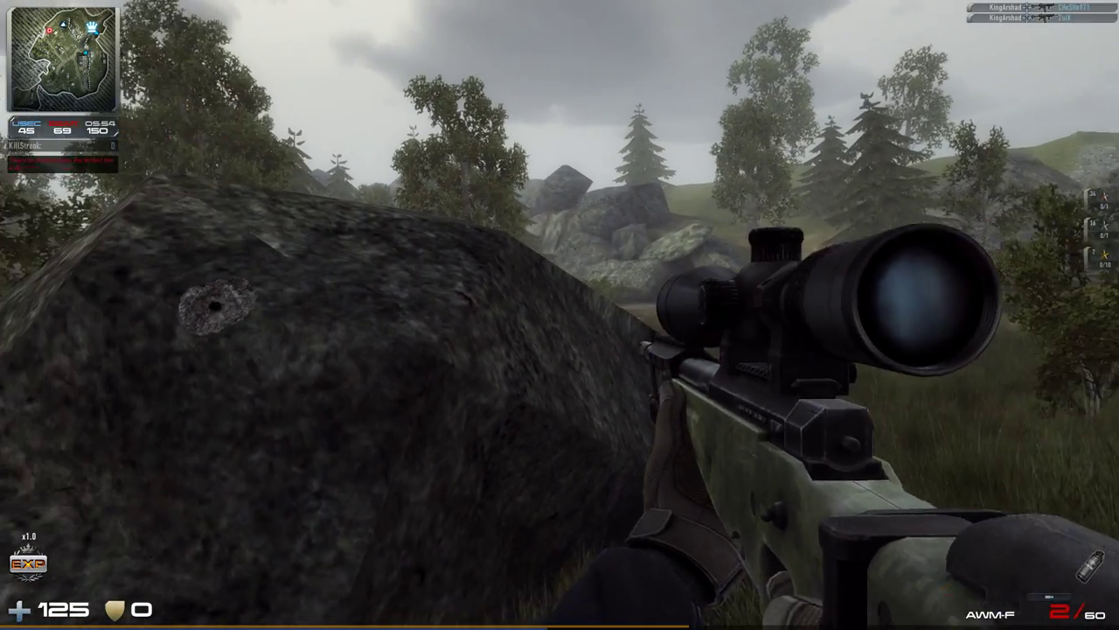
right_click(560, 315)
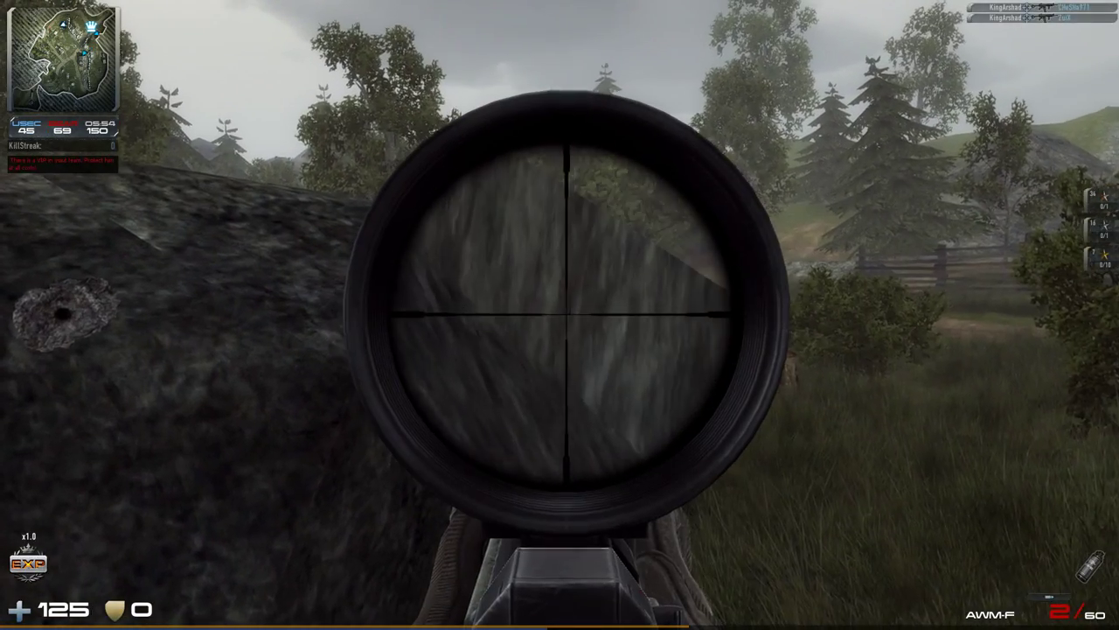
right_click(560, 315)
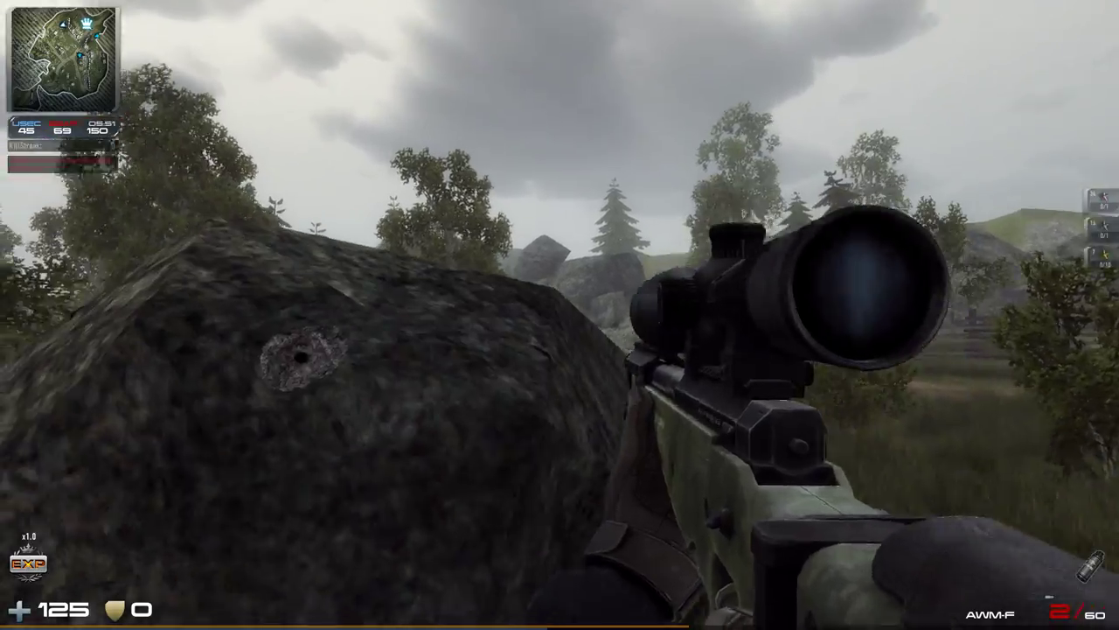
right_click(559, 315)
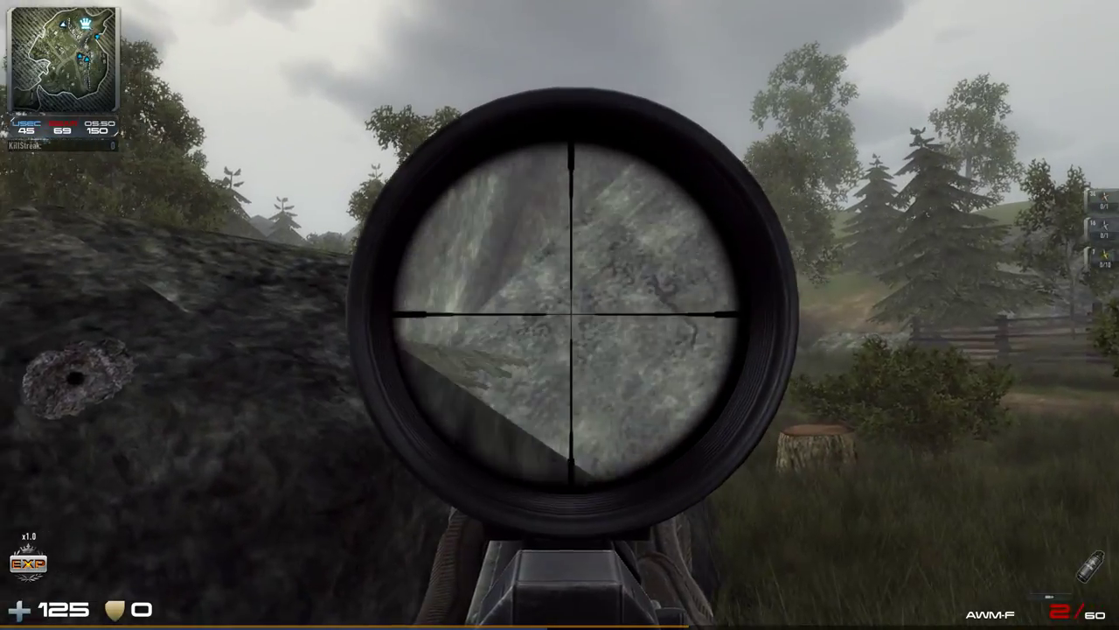
right_click(560, 314)
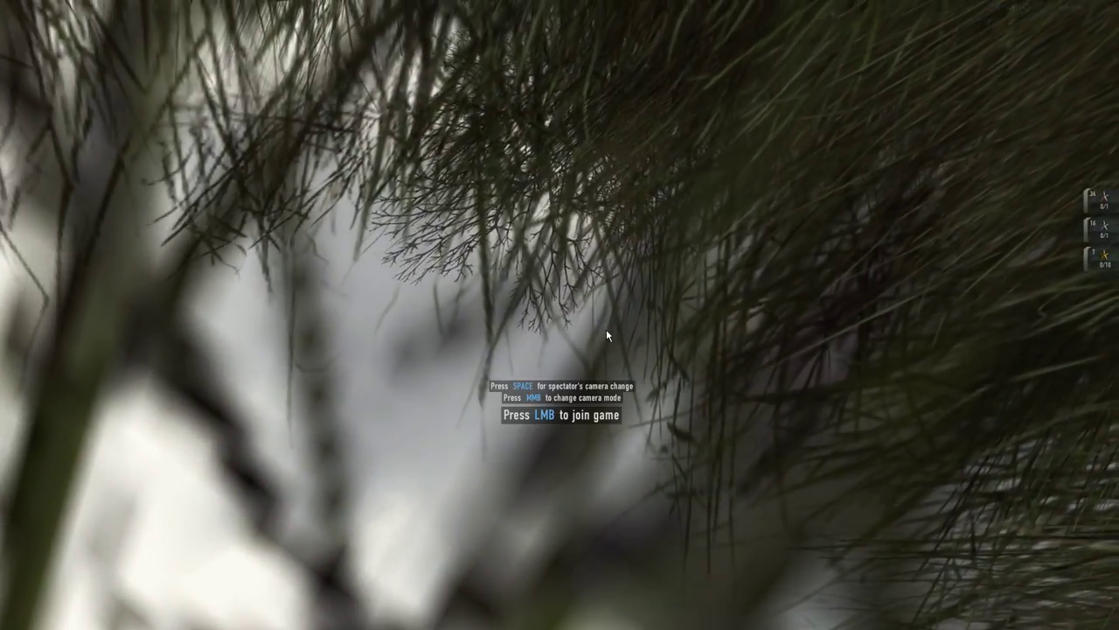
key("space")
Respawn with the AWM-F, scope the shed, then rejoin and move toward the rock
left_click(560, 315)
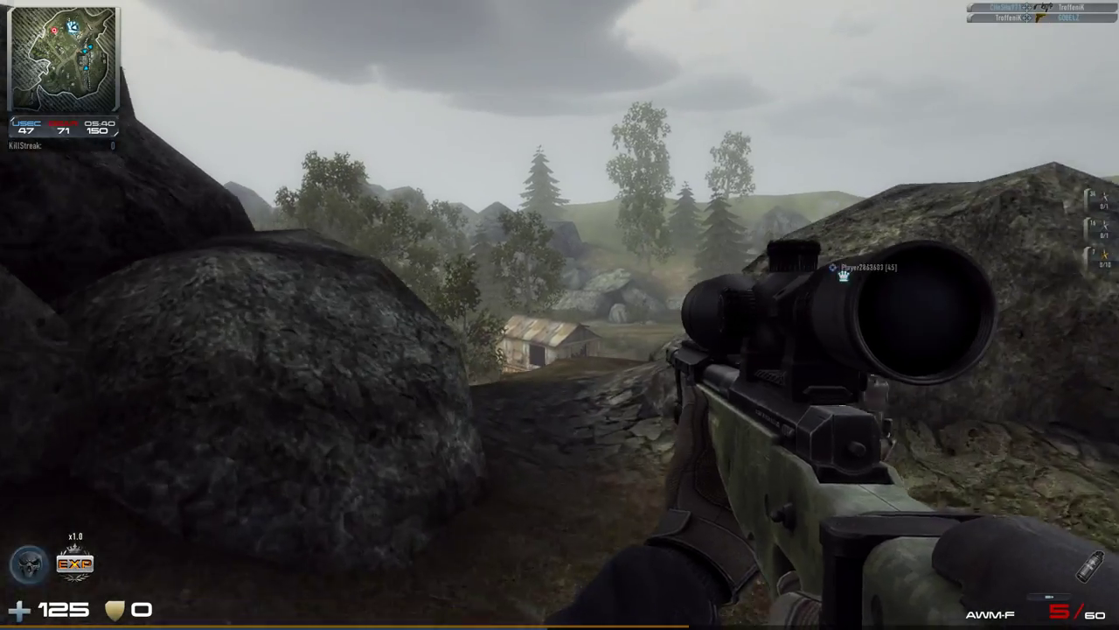
right_click(560, 315)
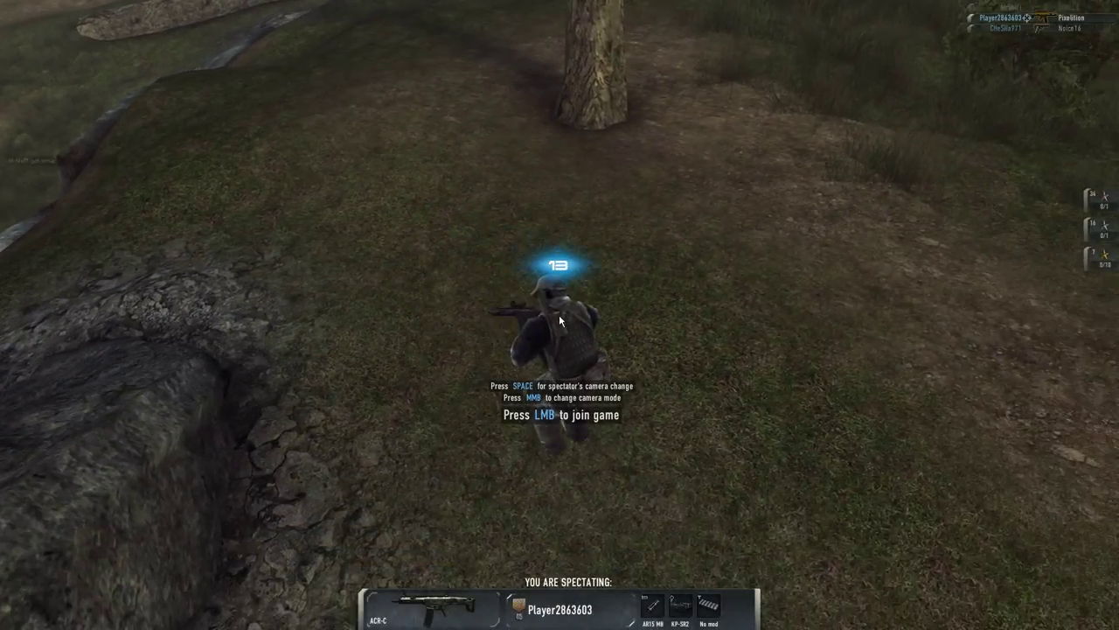
left_click(559, 314)
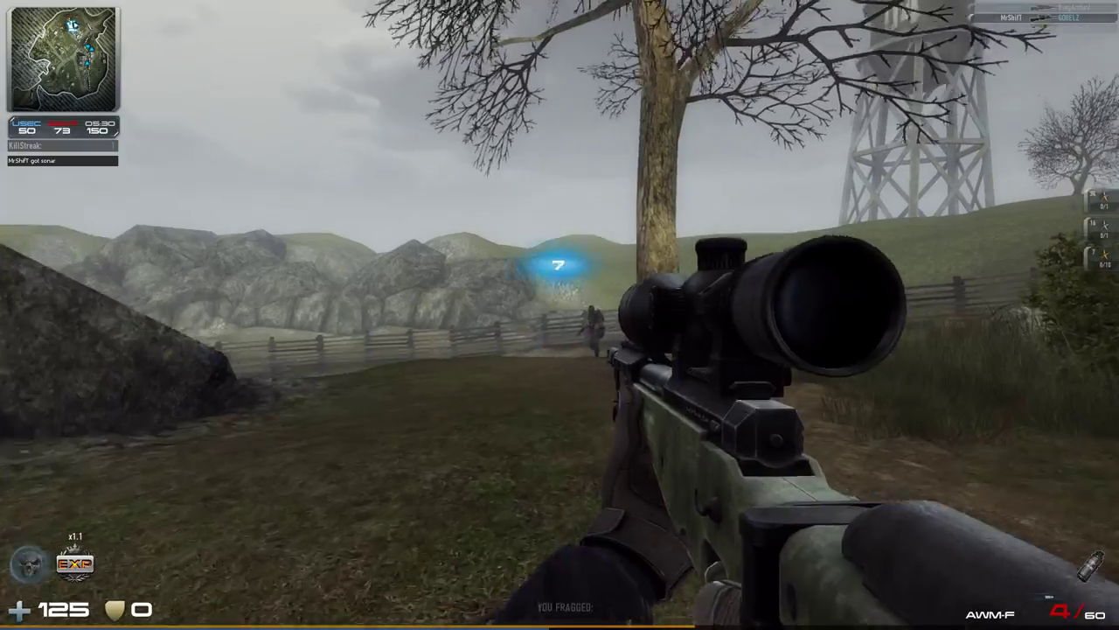
left_click(559, 314)
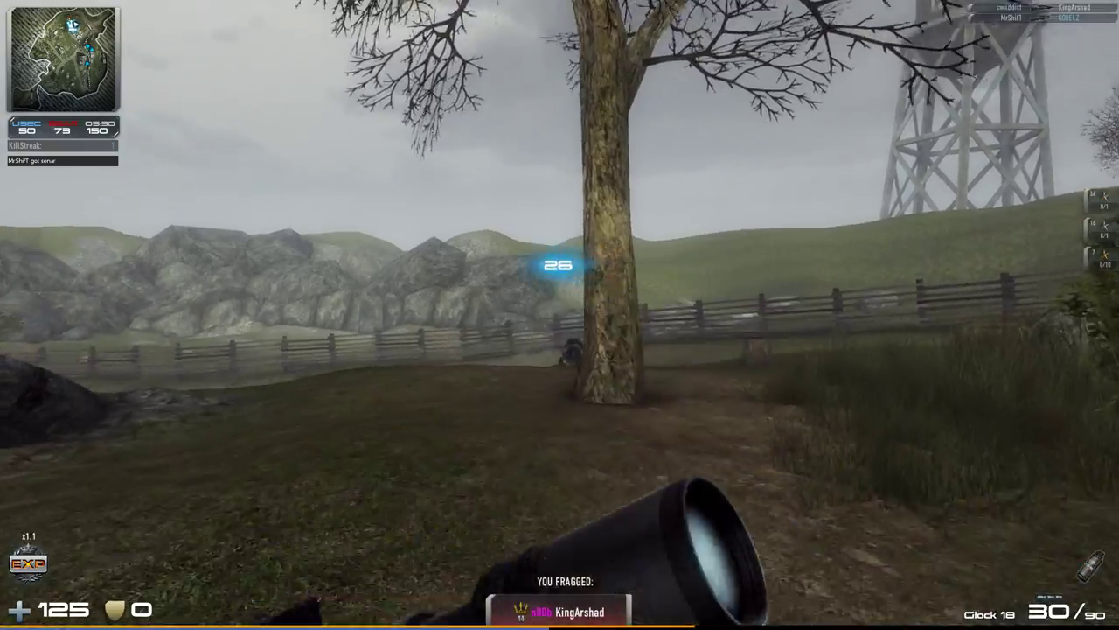
key("2")
key("1")
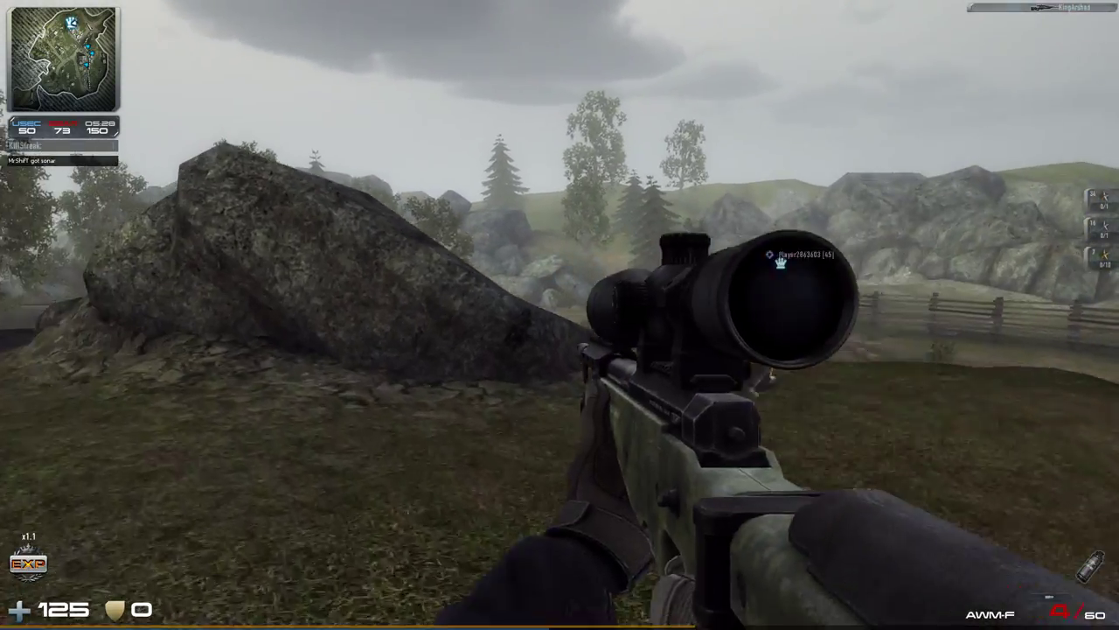
key("w")
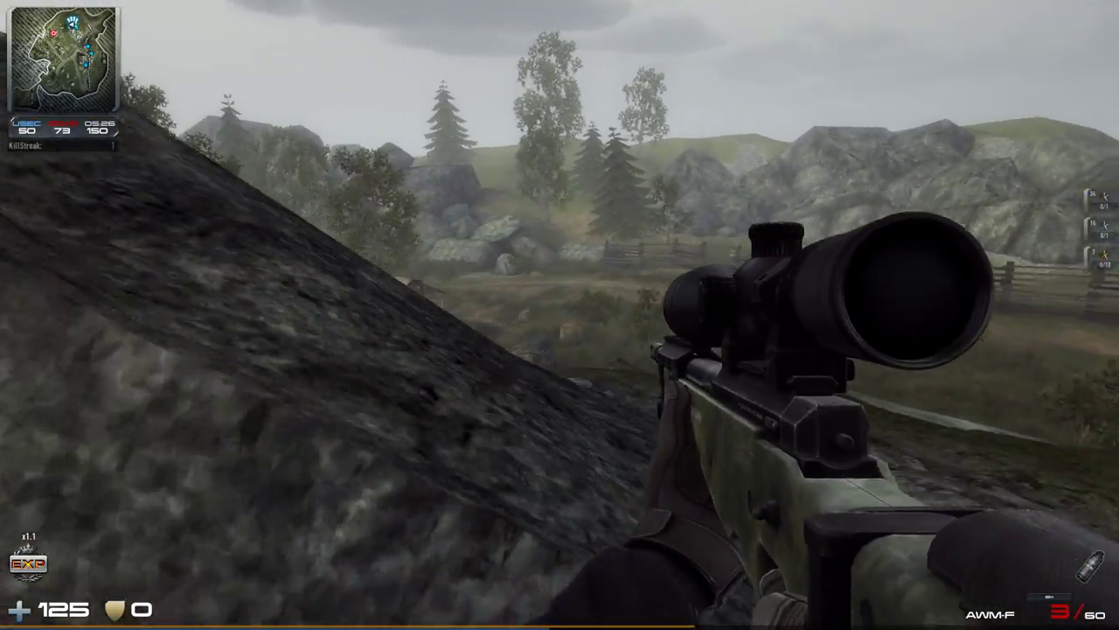
Fire three scoped AWM-F shots at the enemy in the shack doorway for a kill
right_click(559, 315)
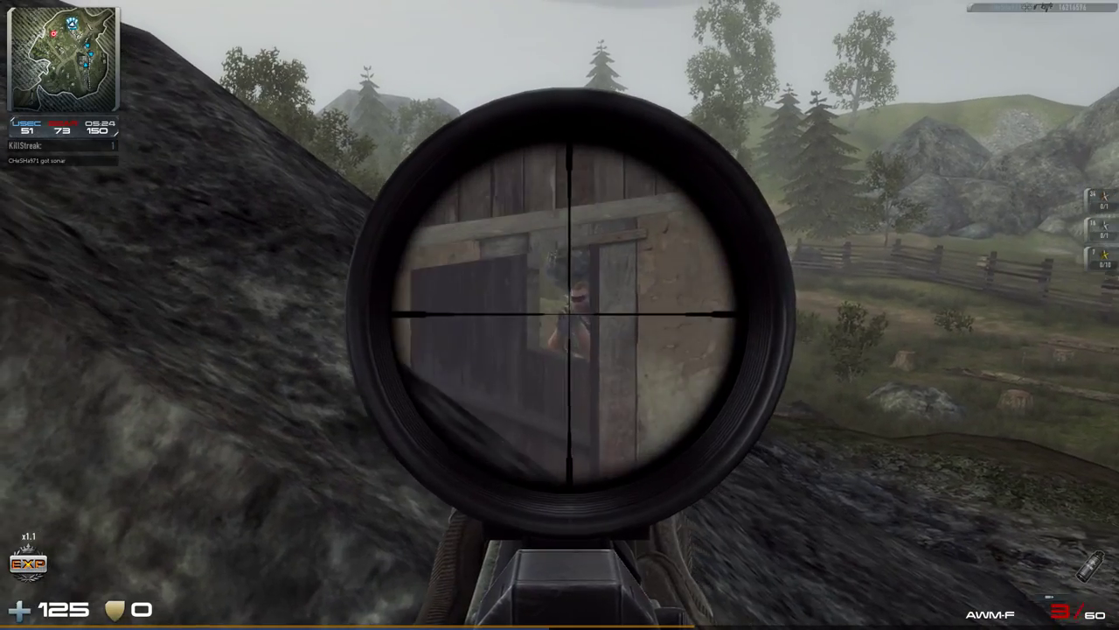
left_click(560, 314)
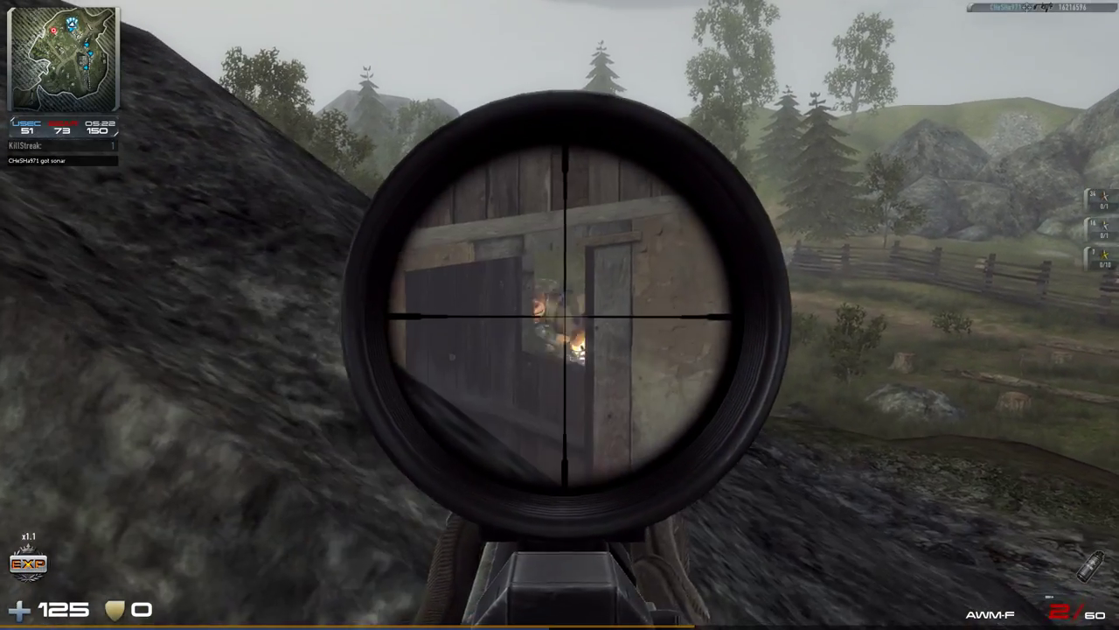
left_click(560, 314)
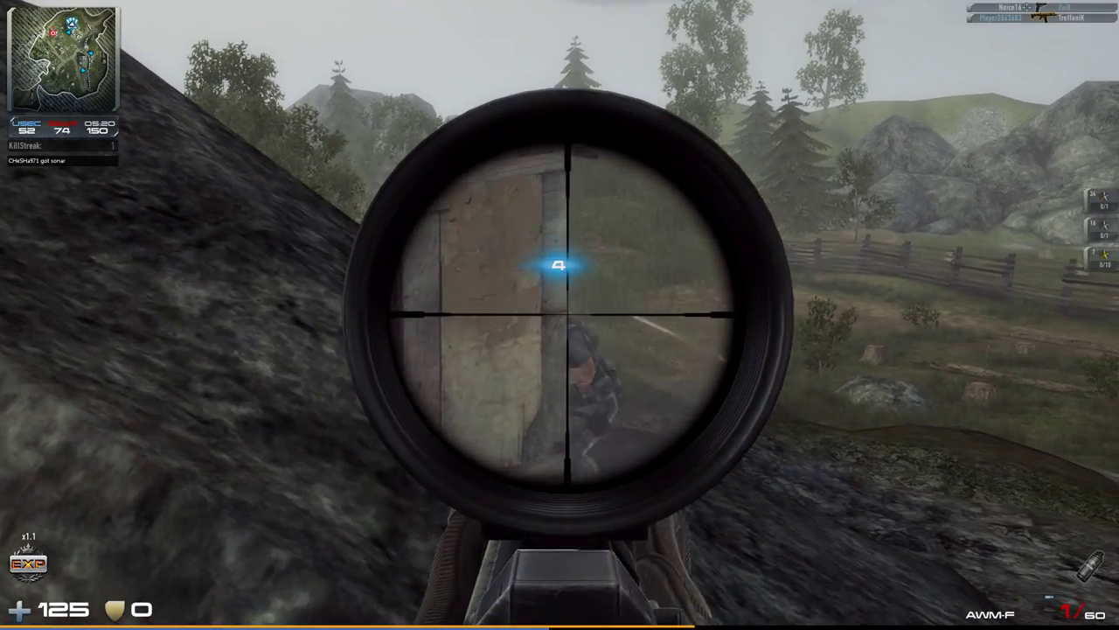
left_click(560, 315)
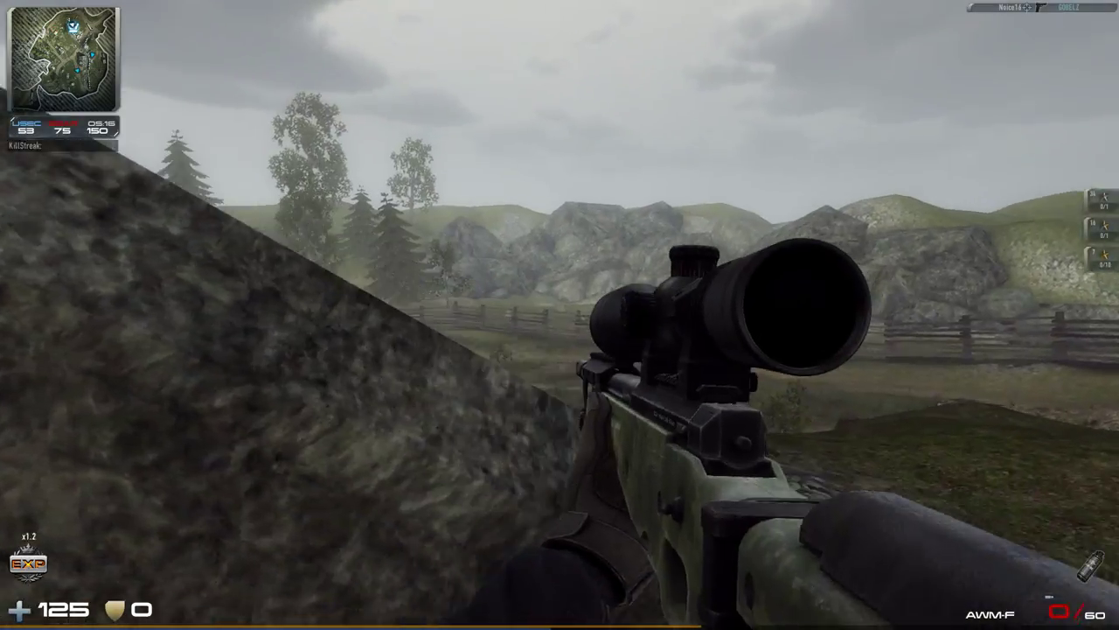
Re-scope on the enemy at the wooden structure, then check the scoreboard
right_click(559, 315)
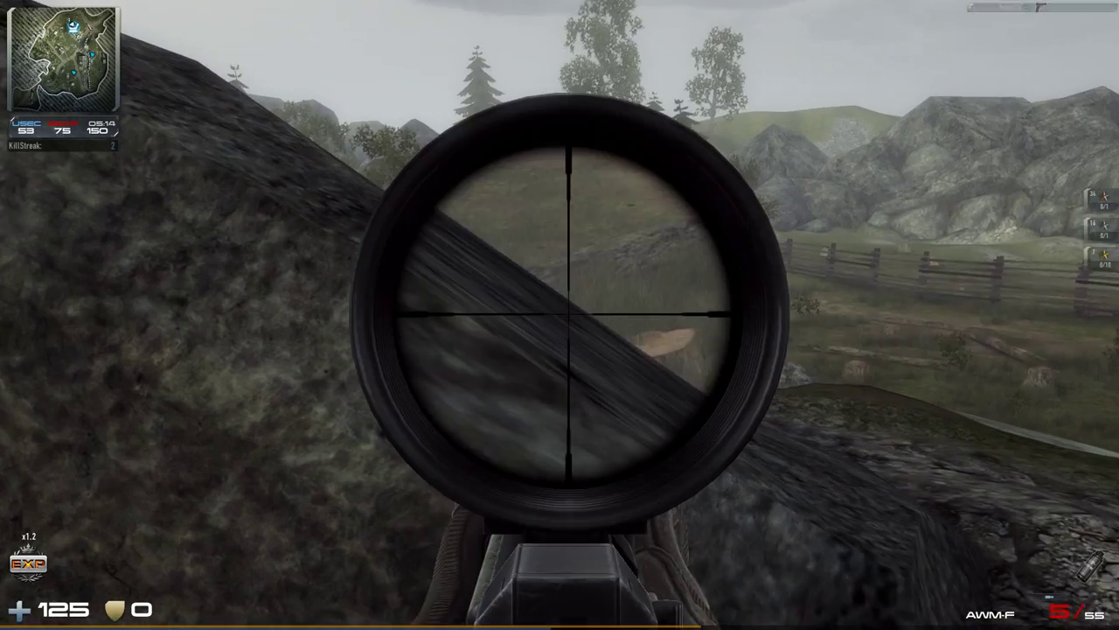
right_click(559, 315)
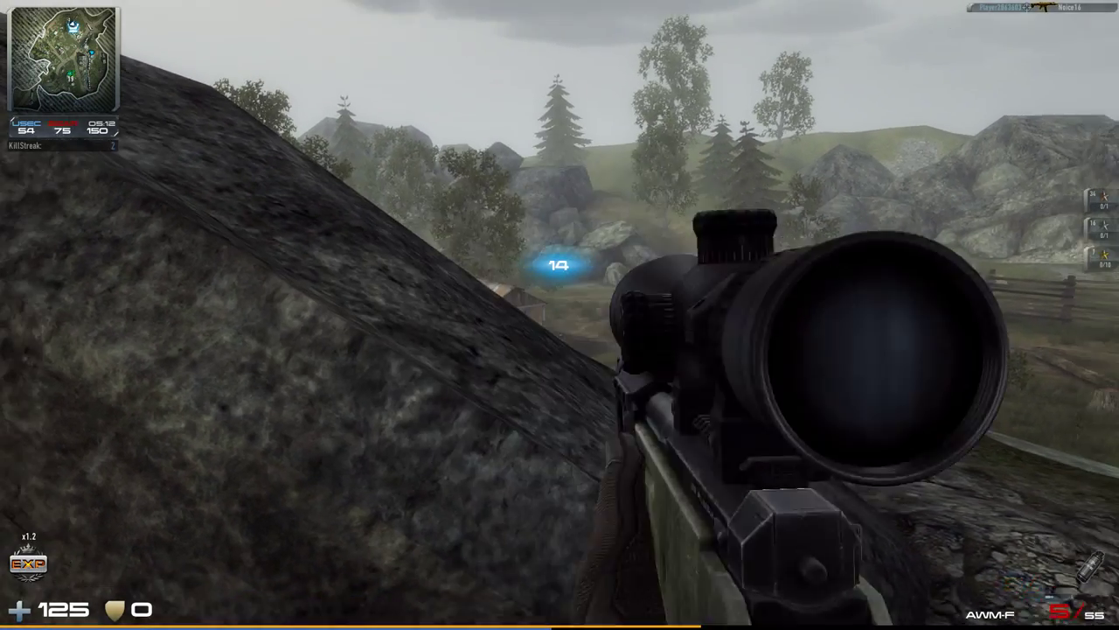
right_click(560, 315)
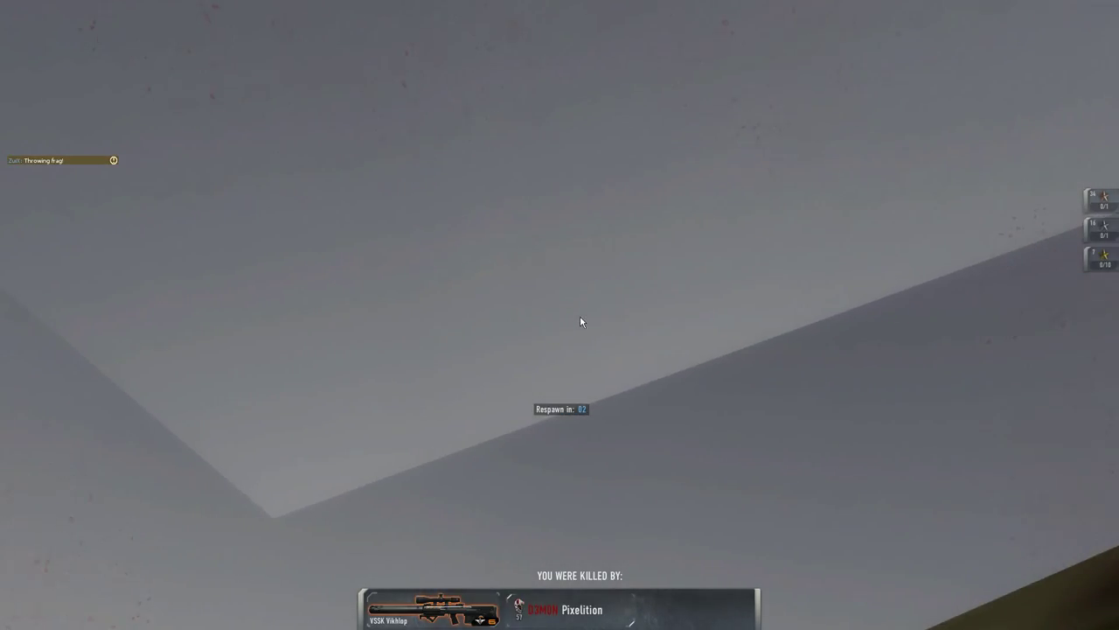
key("Tab")
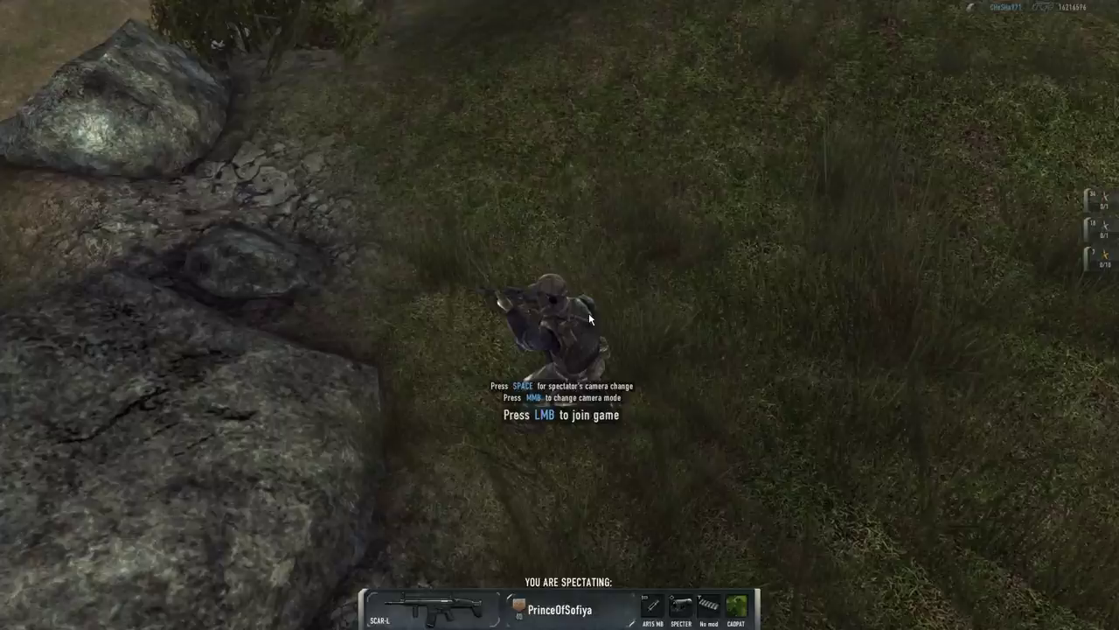
Respawn, move toward the barn, and fire two scoped AWM-F shots at an enemy
left_click(589, 313)
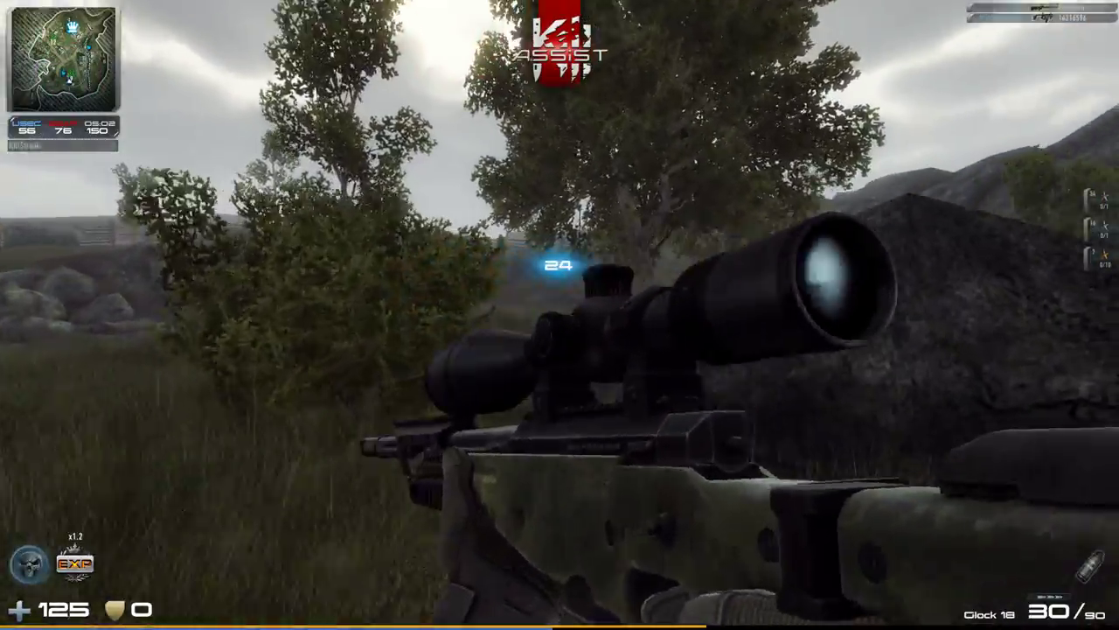
key("2")
key("w")
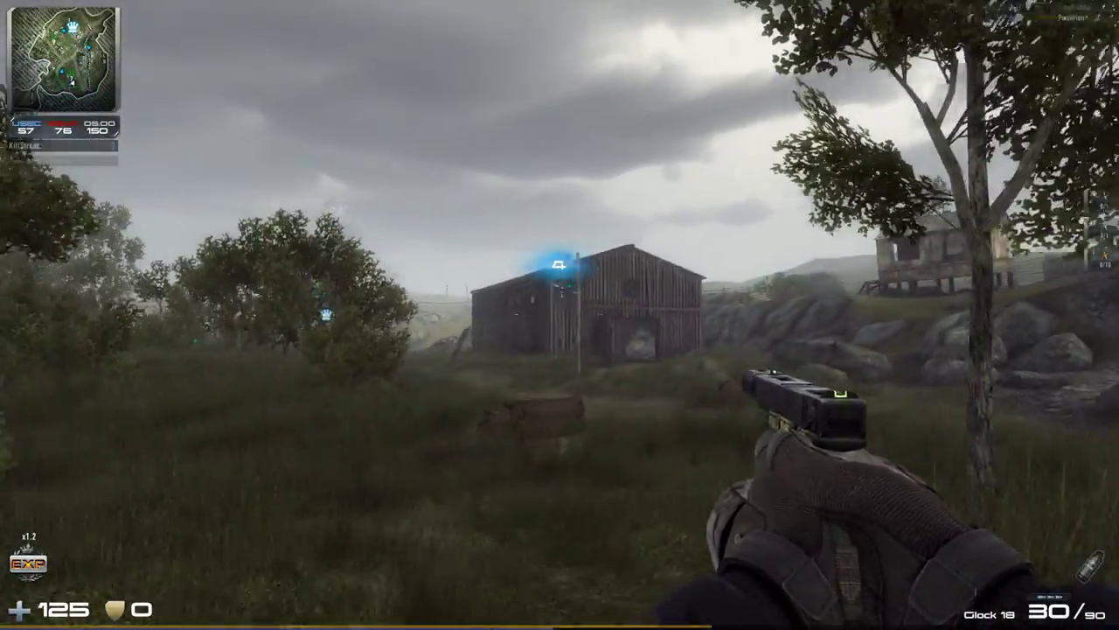
key("1")
right_click(559, 315)
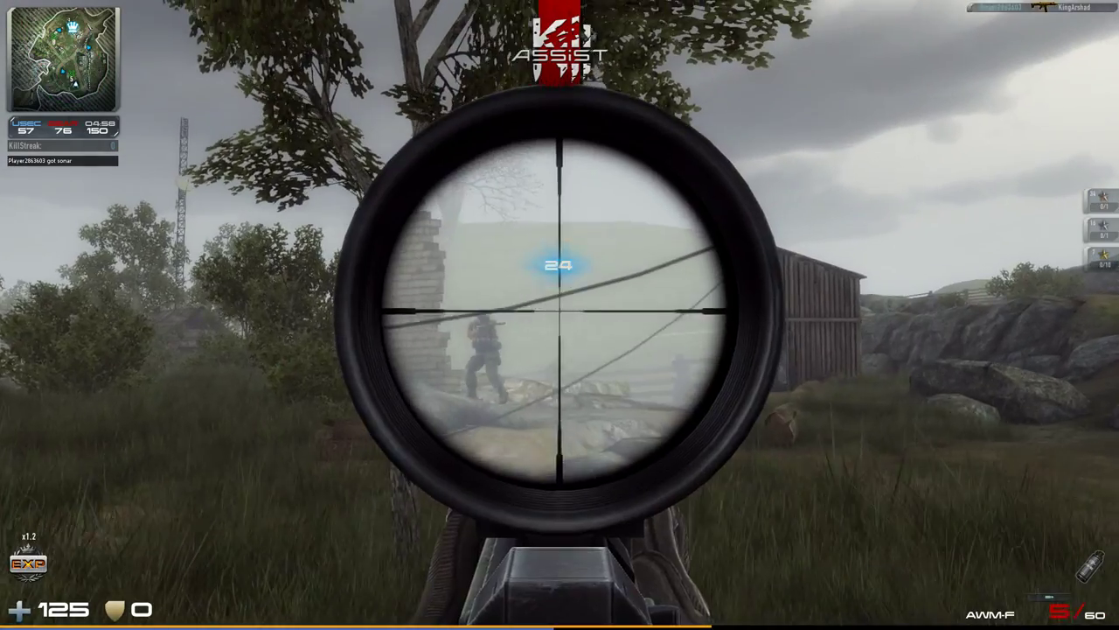
left_click(559, 315)
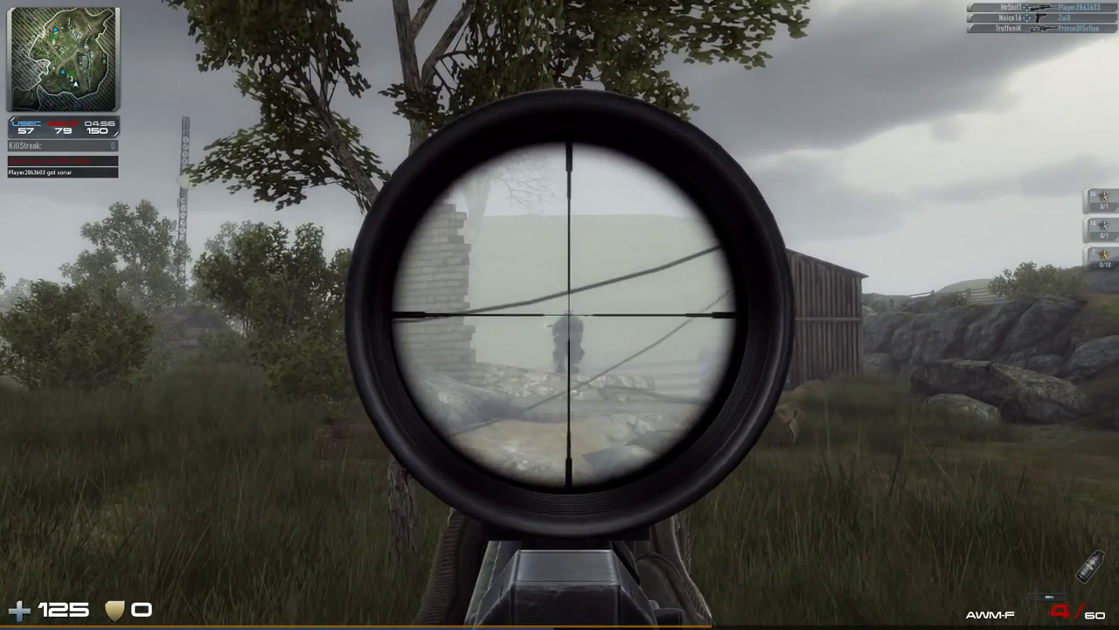
left_click(560, 314)
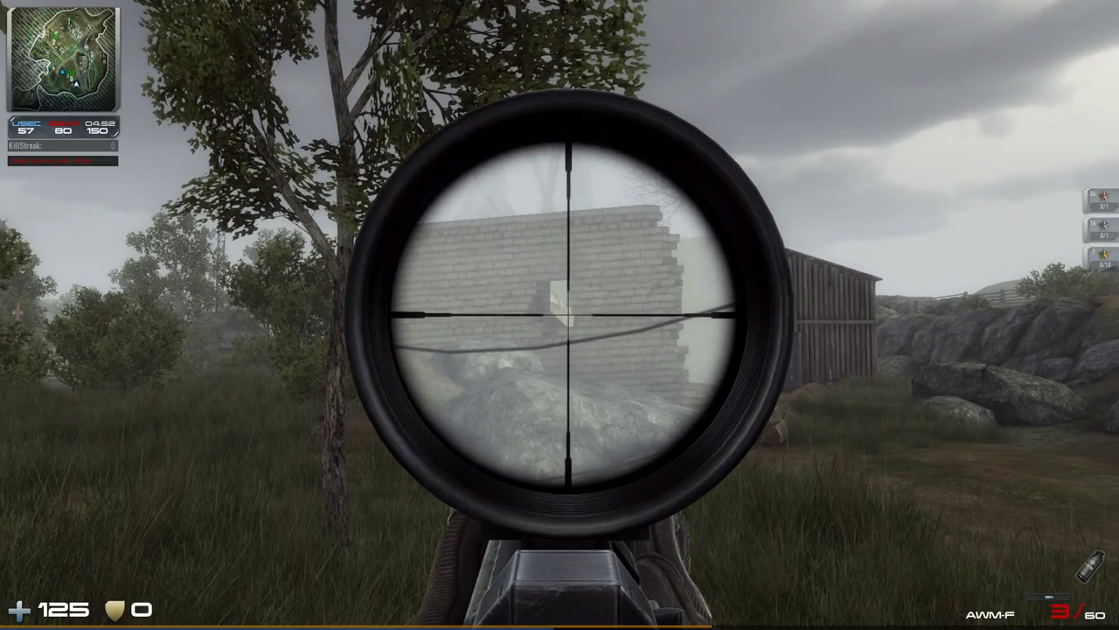
Toggle the scope and kill the enemy near the brick wall
right_click(559, 315)
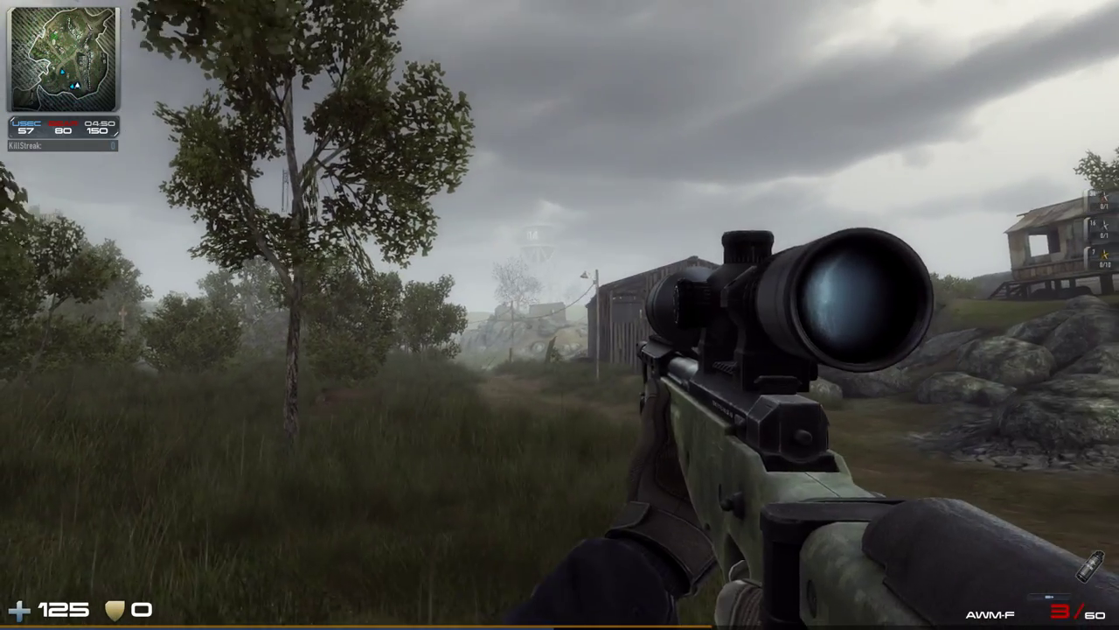
right_click(560, 315)
right_click(559, 315)
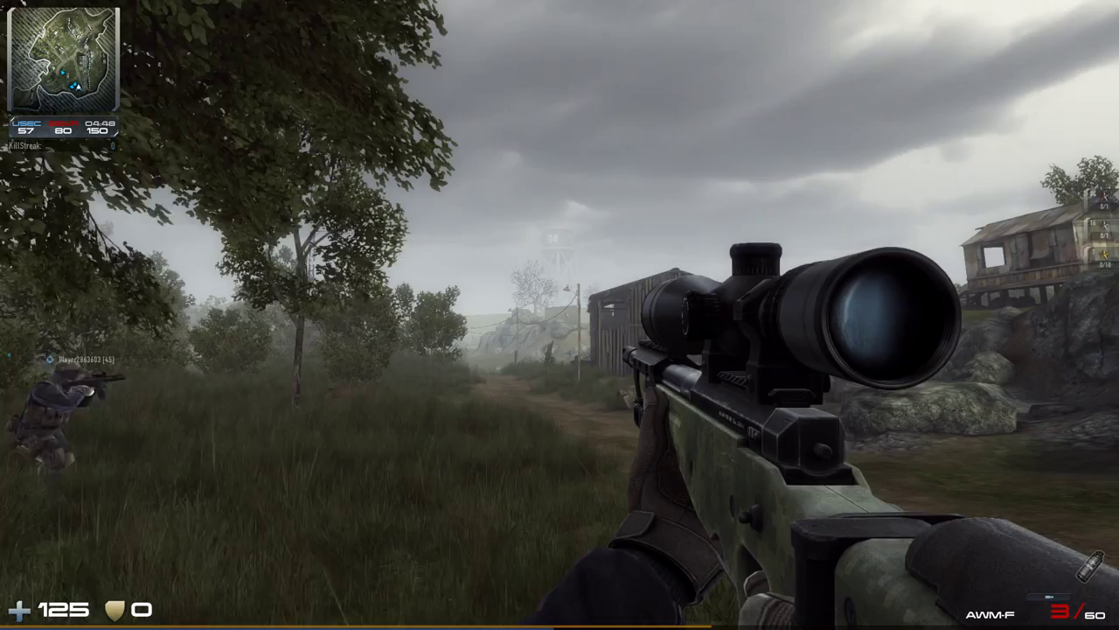
right_click(560, 314)
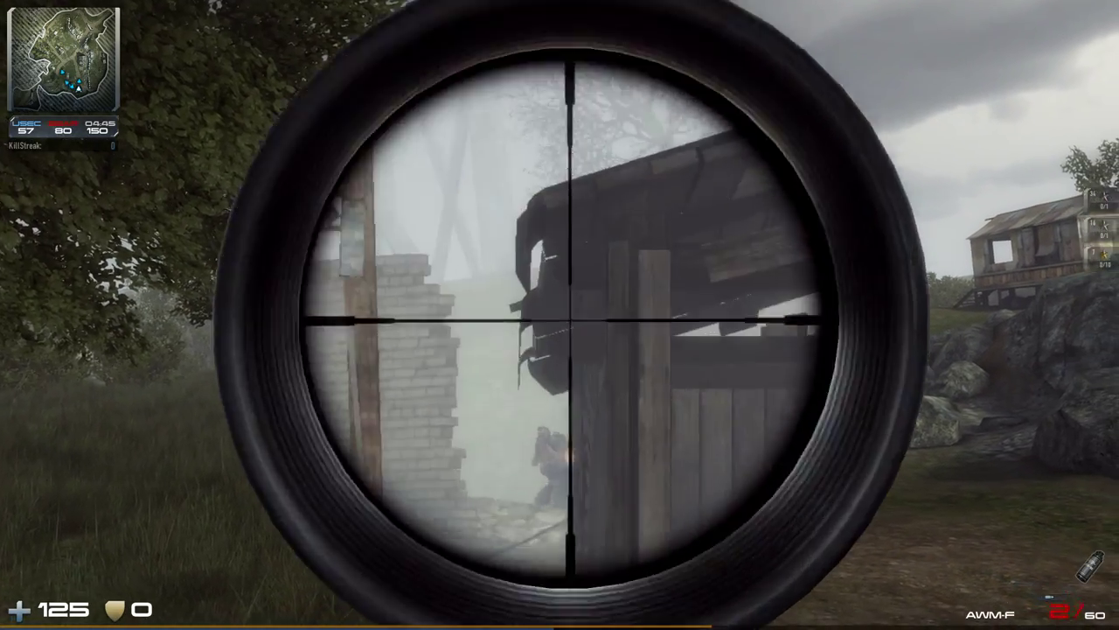
left_click(559, 314)
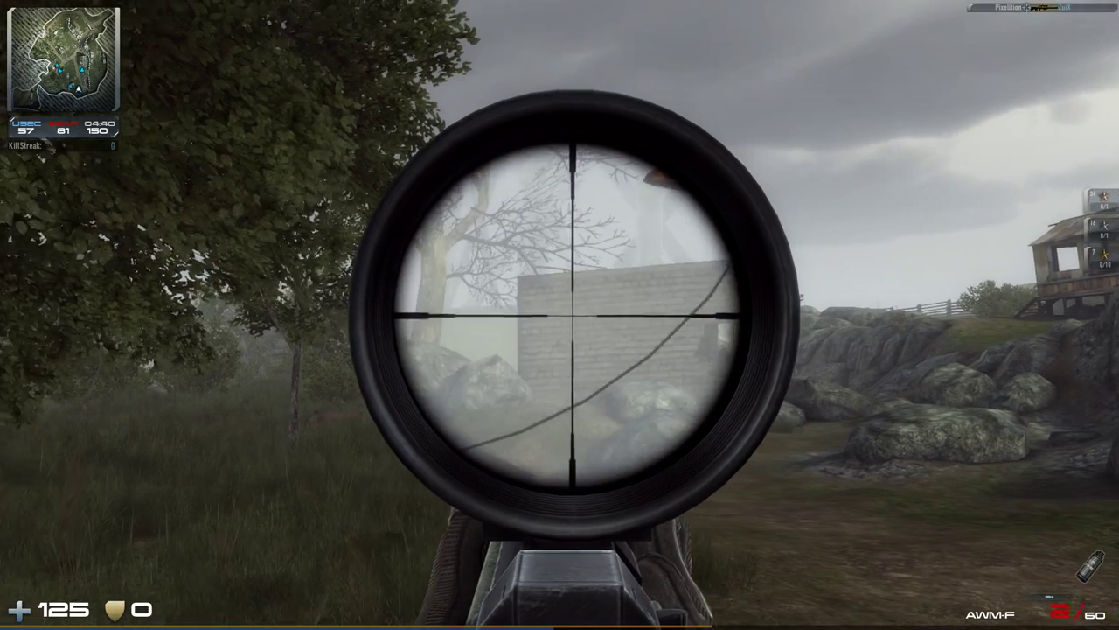
right_click(560, 314)
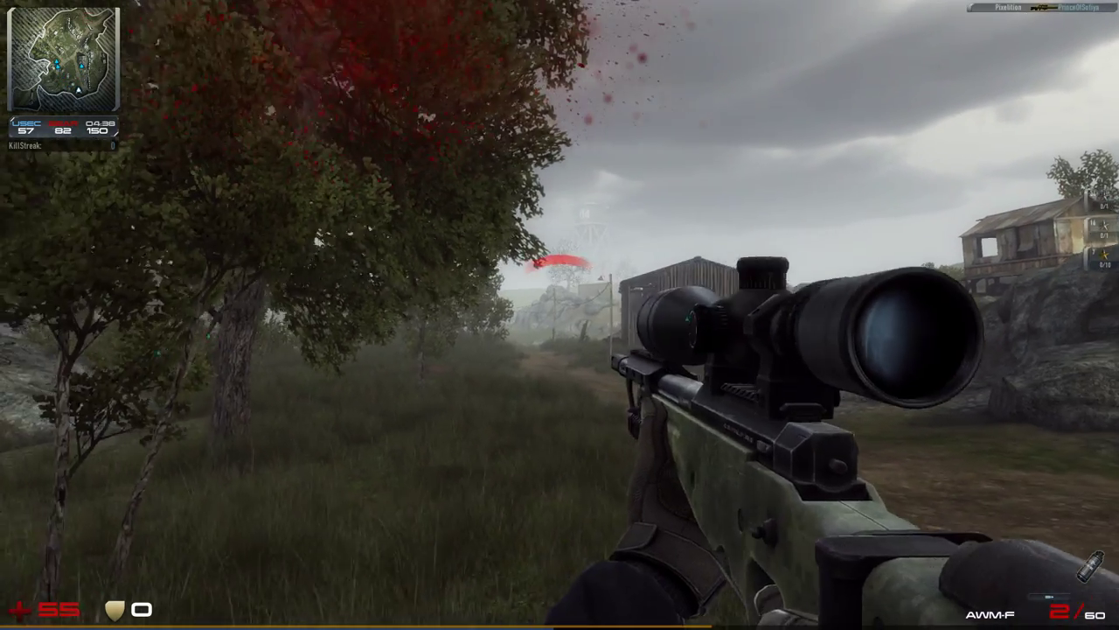
right_click(560, 315)
left_click(560, 314)
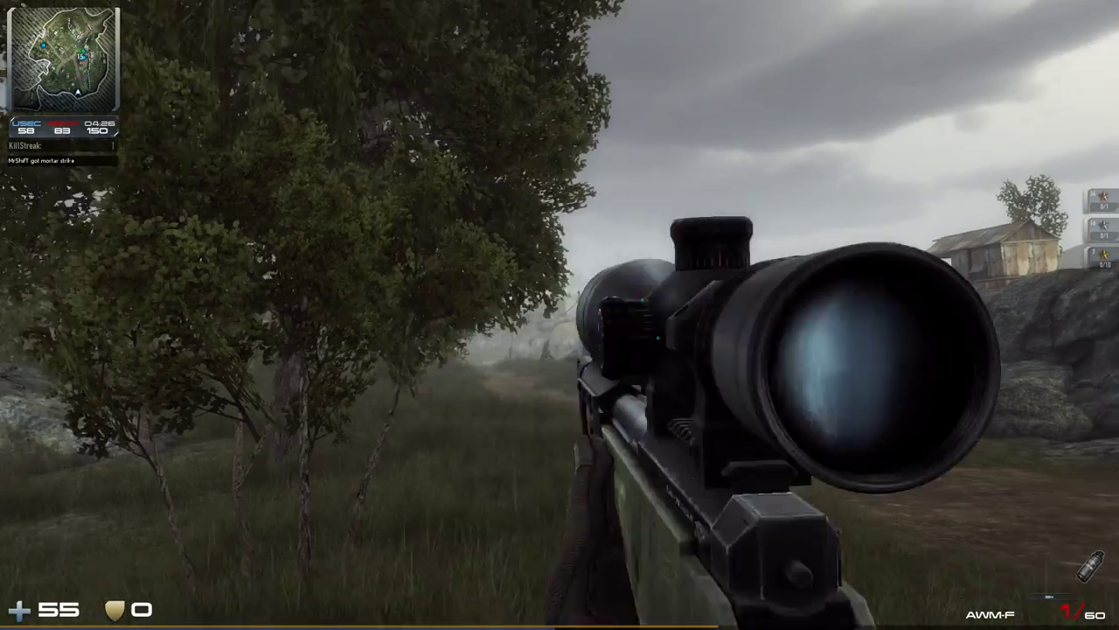
Reload the AWM-F, kill the enemy by the shed, and check the team scoreboard
right_click(560, 315)
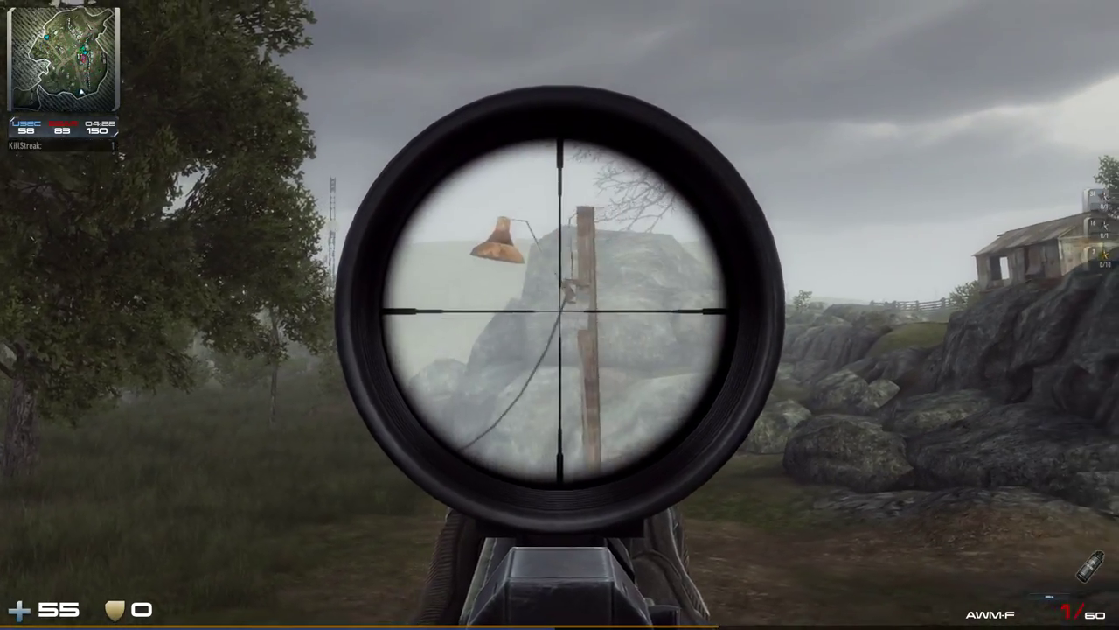
right_click(560, 315)
right_click(560, 315)
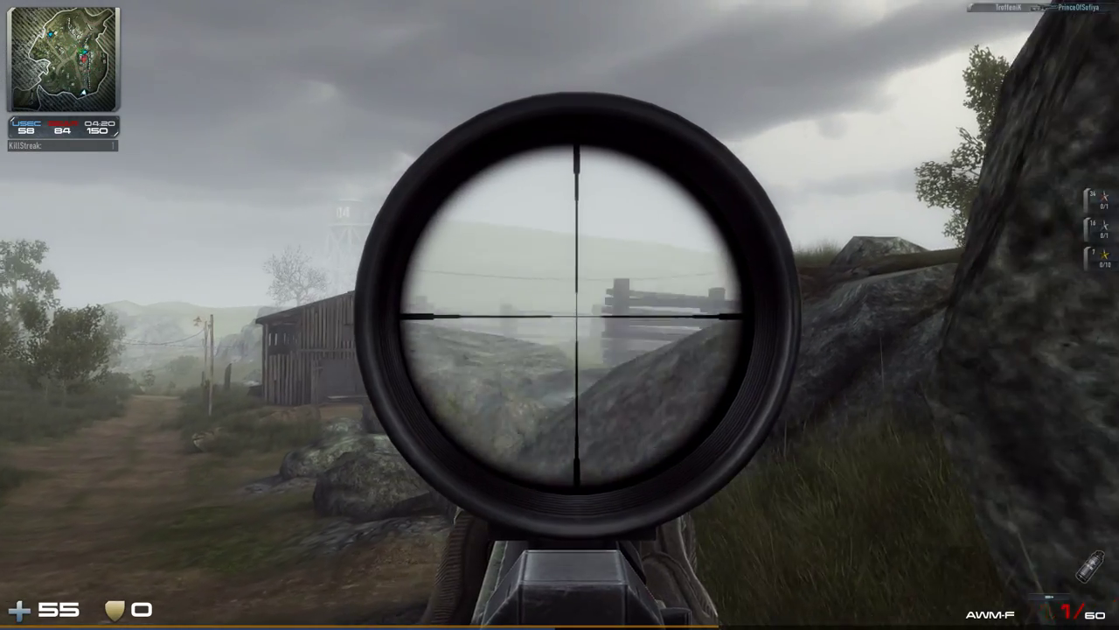
right_click(560, 315)
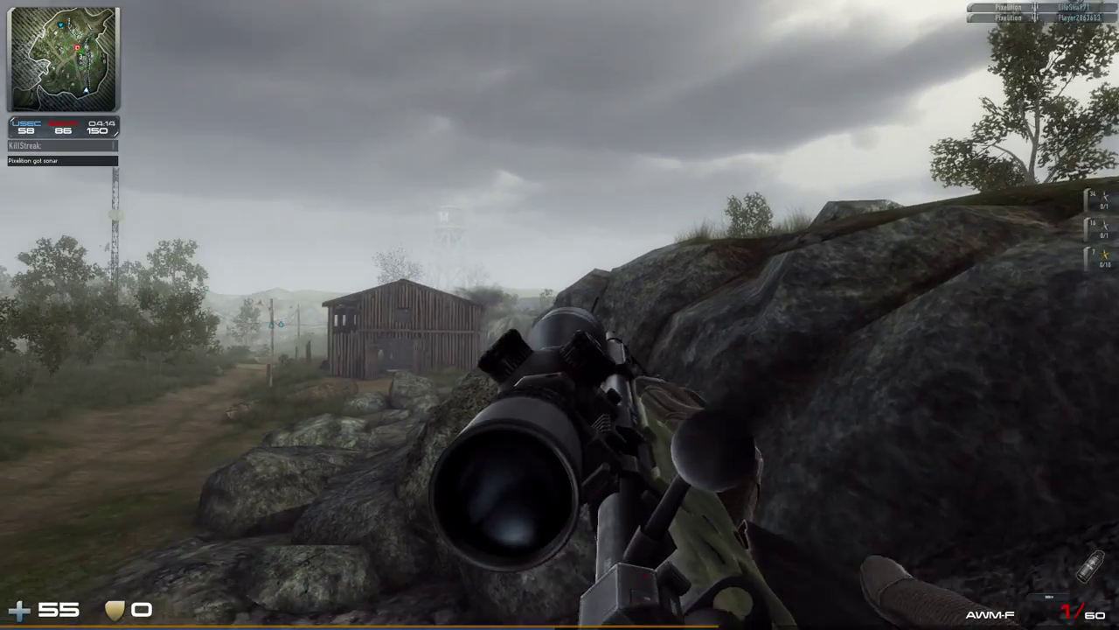
key("r")
right_click(559, 315)
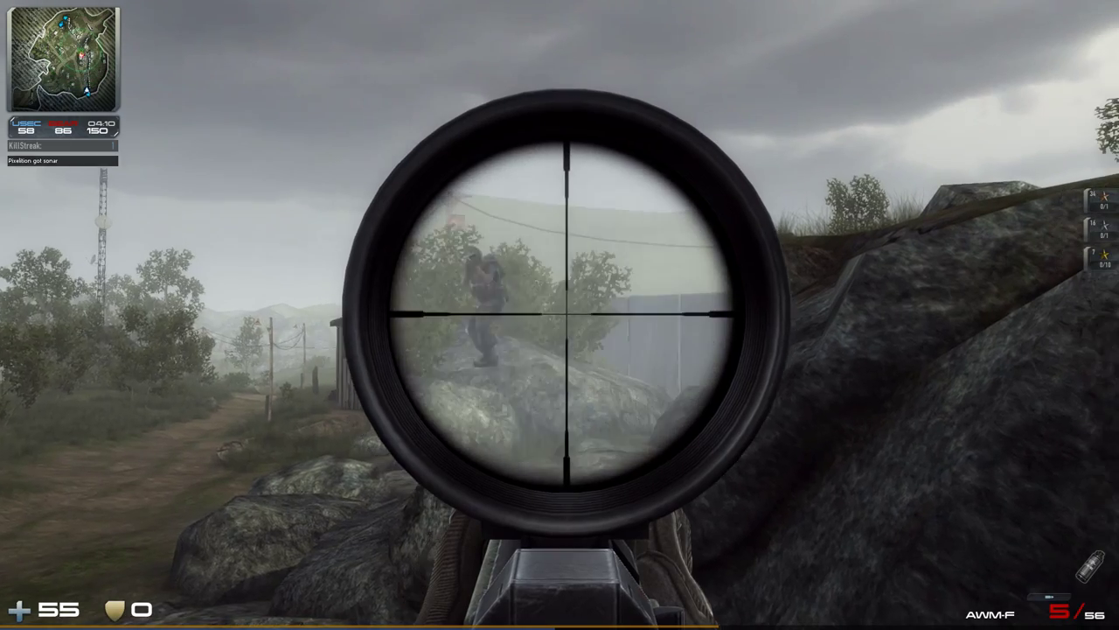
left_click(560, 306)
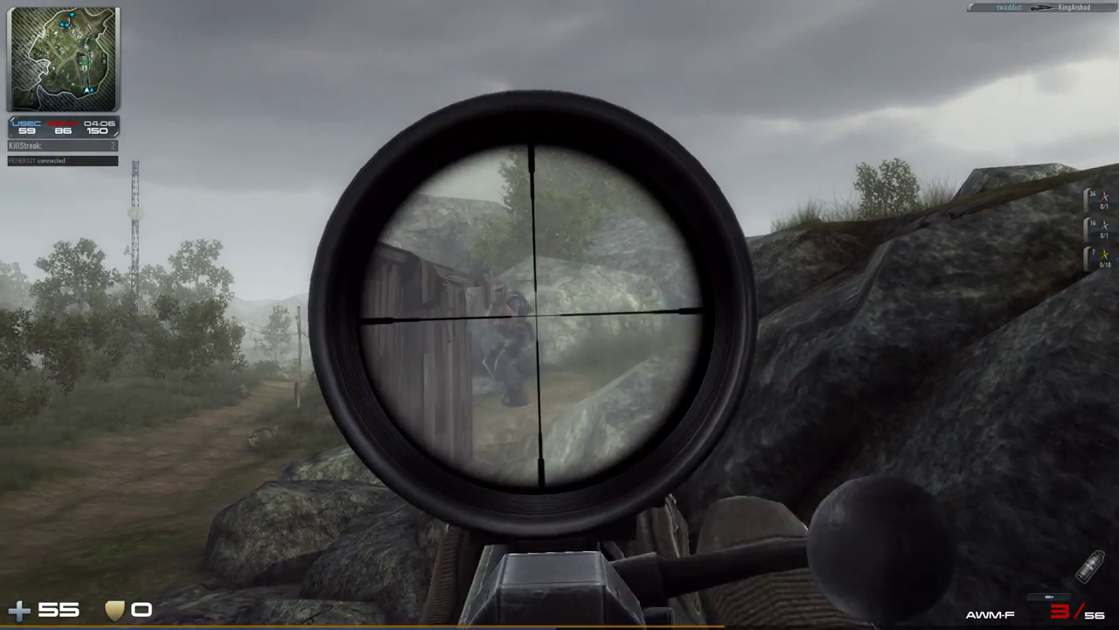
key("Tab")
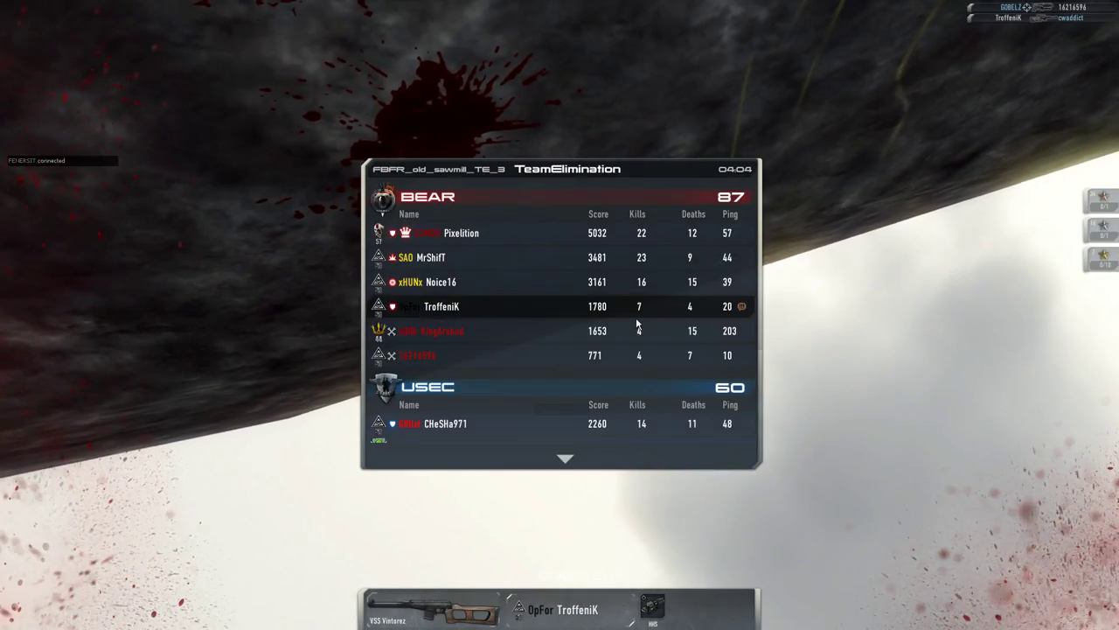
scroll(659, 326, "down", 3)
key("Tab")
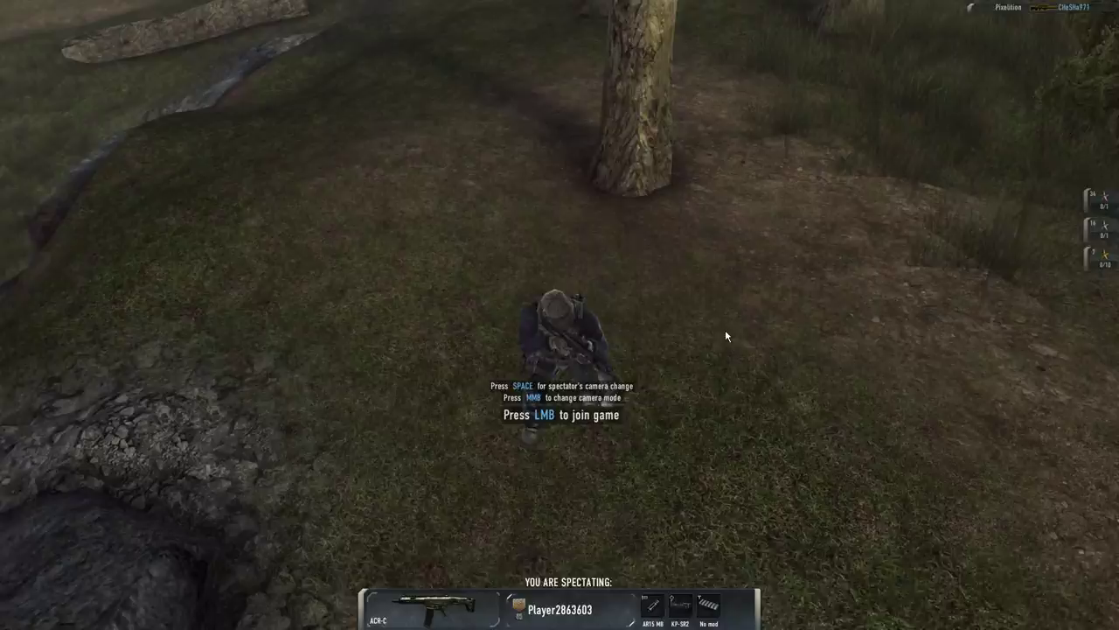
Respawn and toggle the scope, swapping to the pistol and back to the AWM-F
left_click(725, 330)
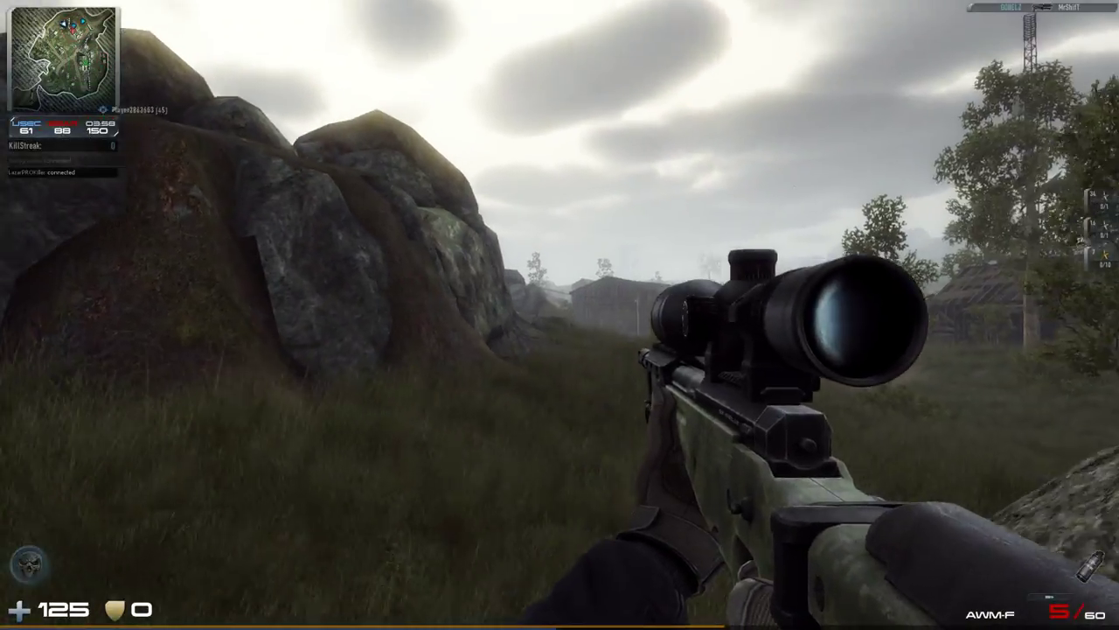
right_click(560, 314)
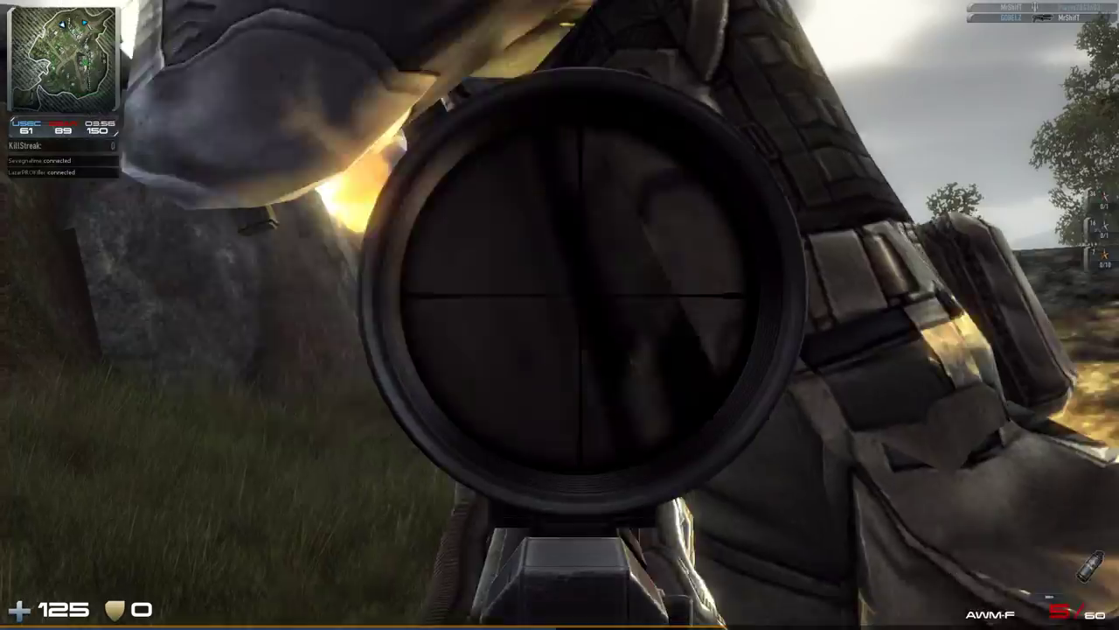
right_click(560, 315)
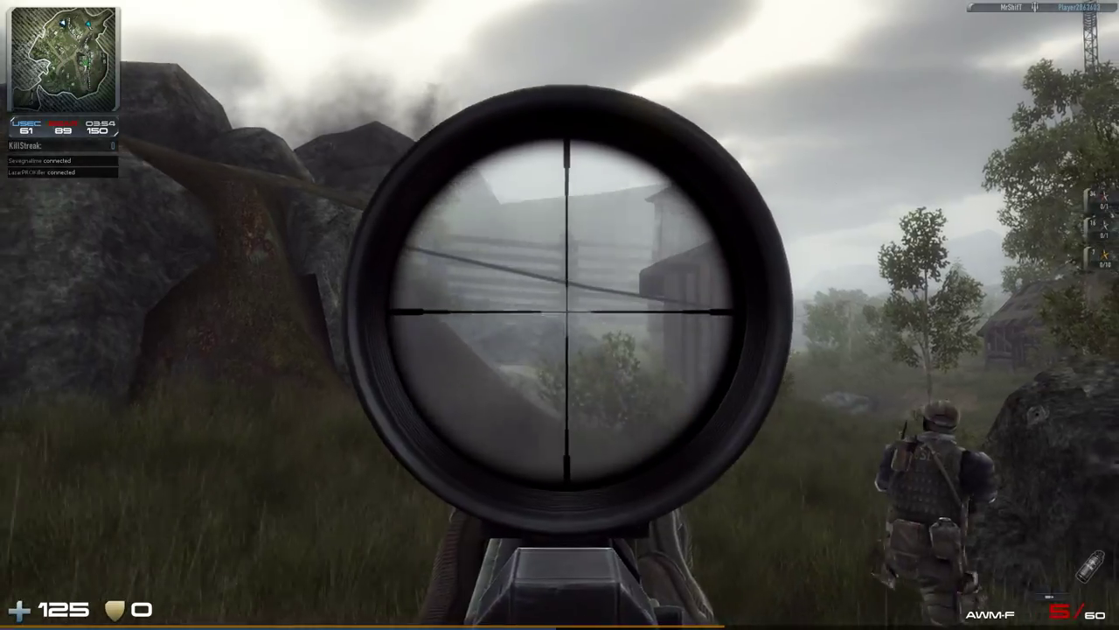
right_click(559, 315)
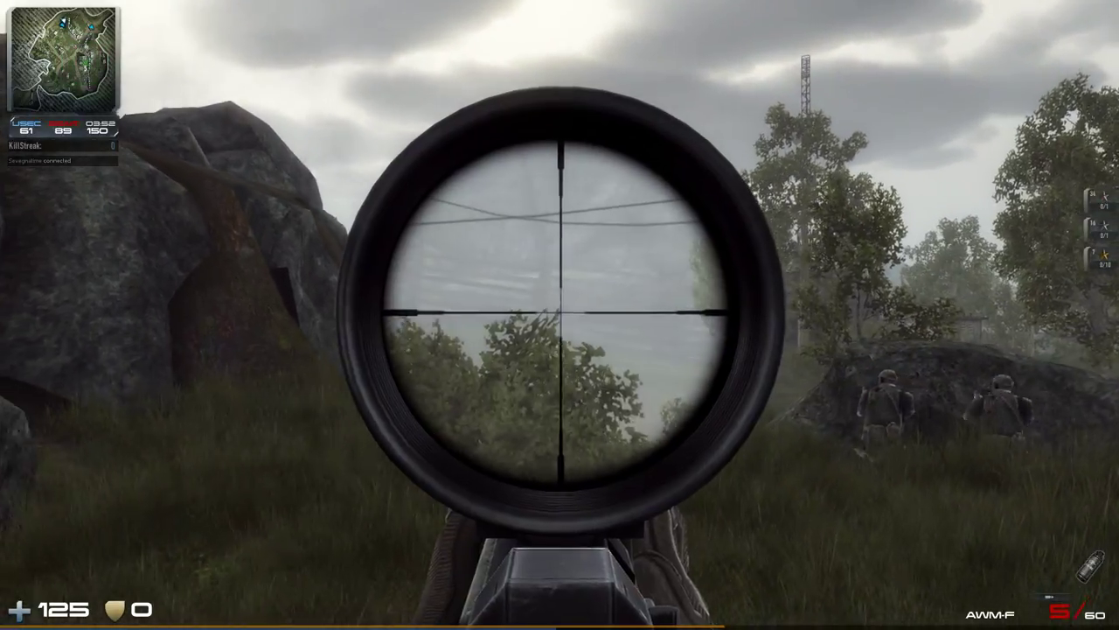
right_click(559, 315)
key("2")
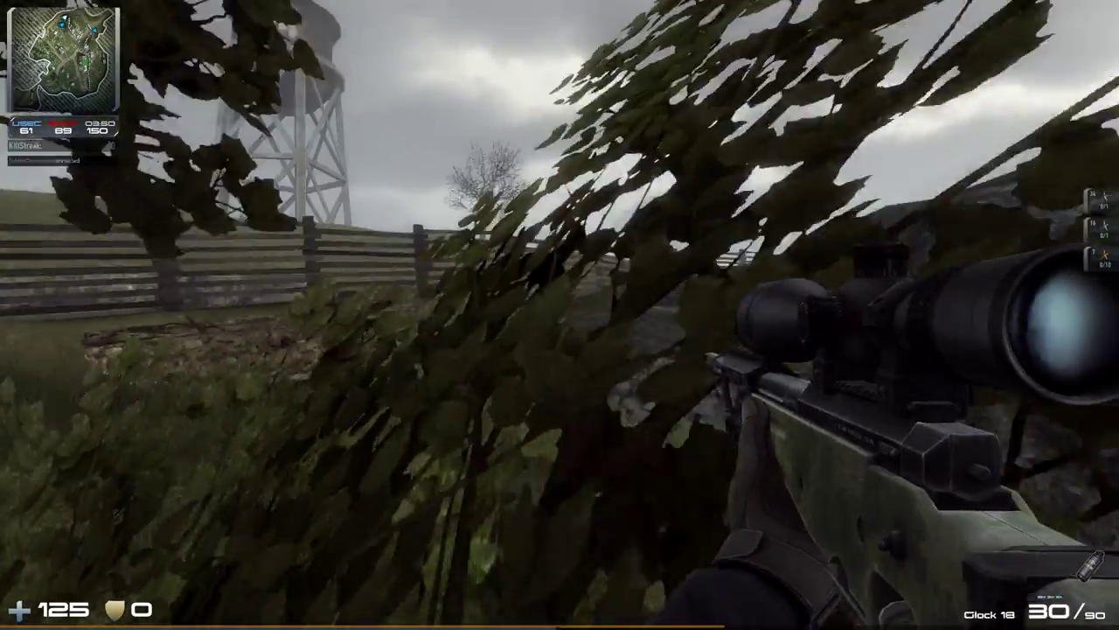
key("1")
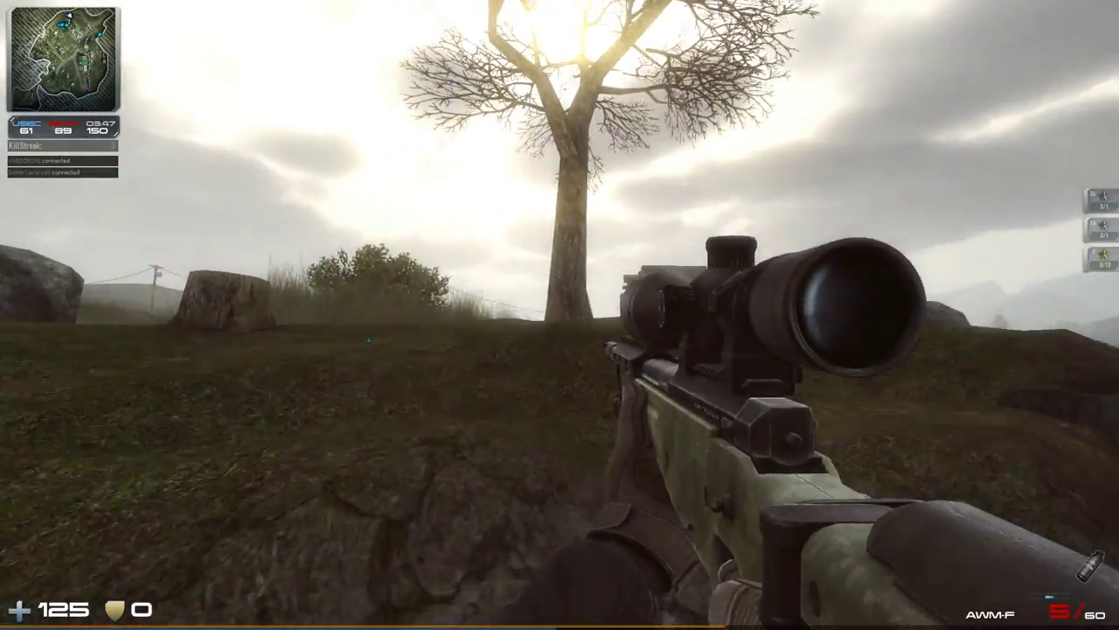
Scope toward the rock and truck and fire at a distant enemy
right_click(559, 314)
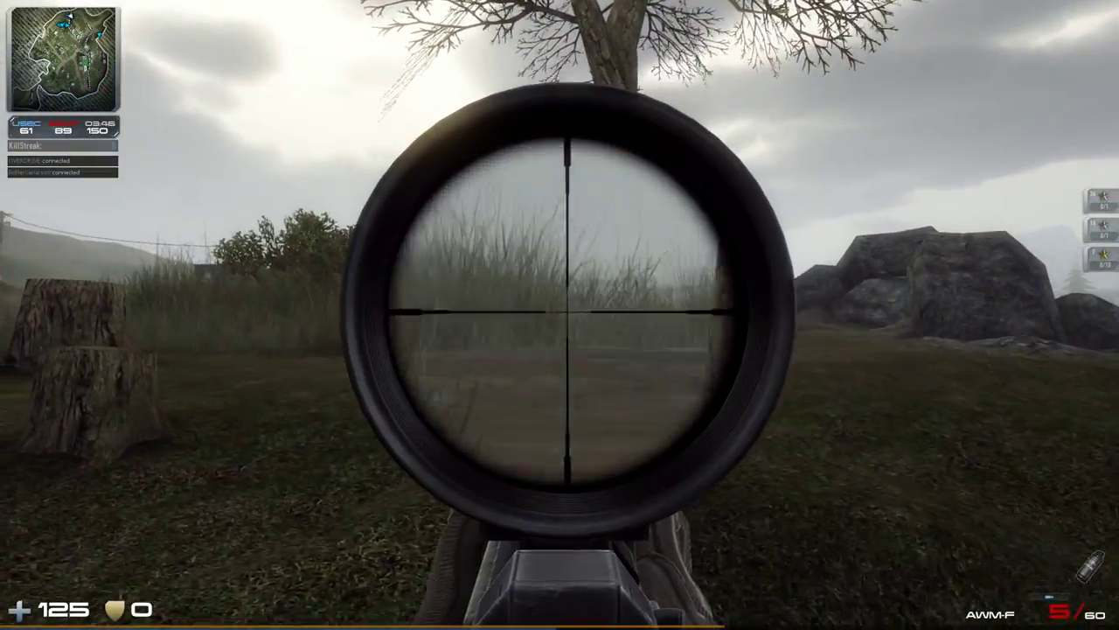
right_click(559, 315)
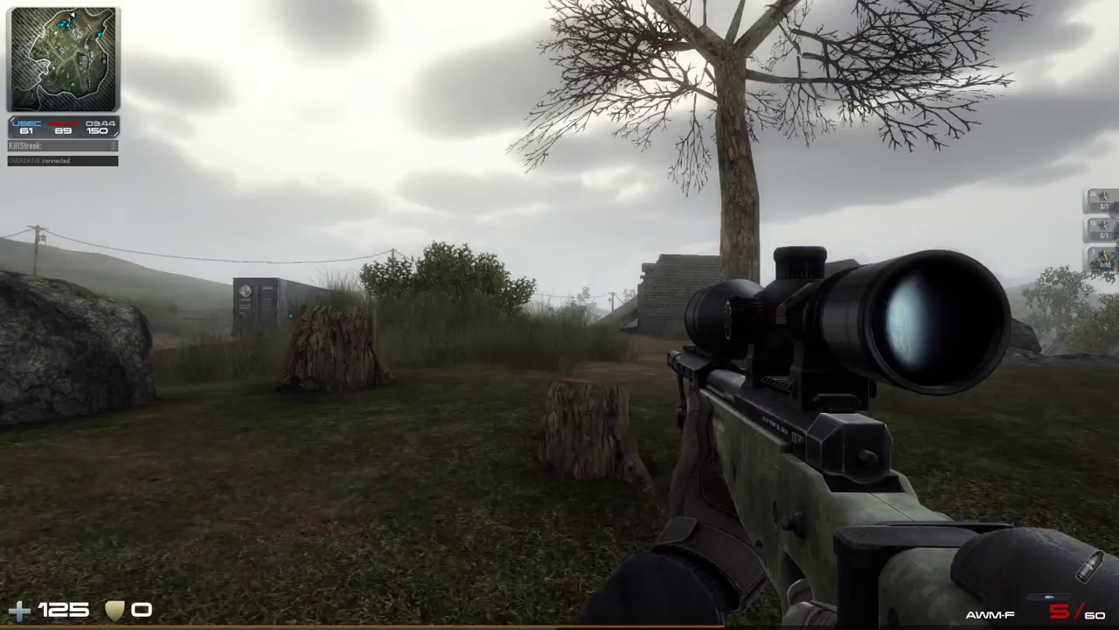
right_click(559, 315)
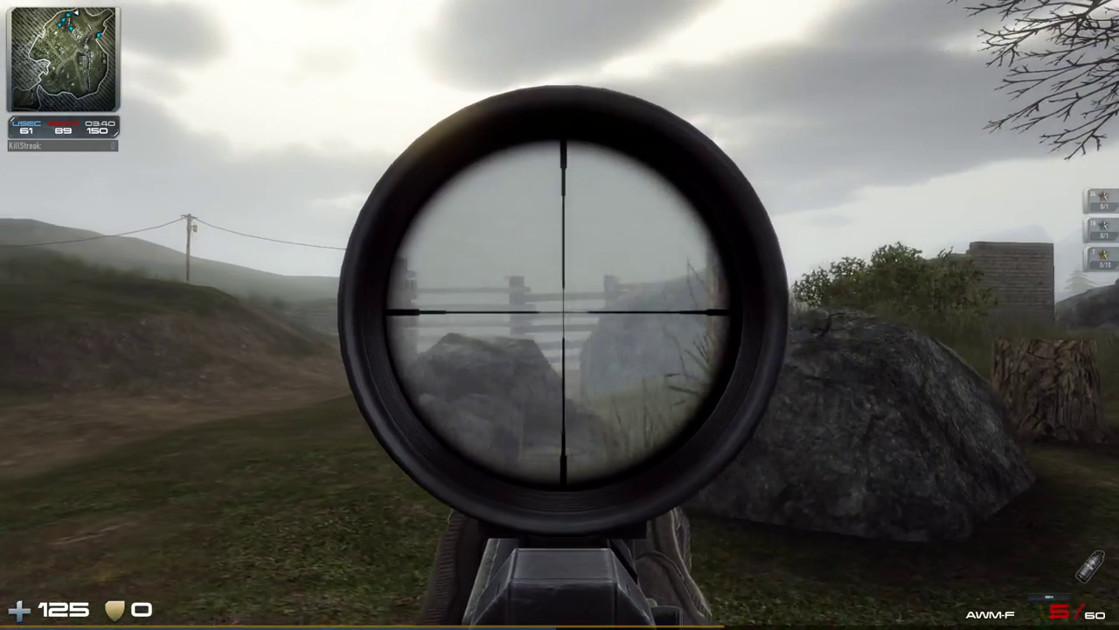
right_click(559, 315)
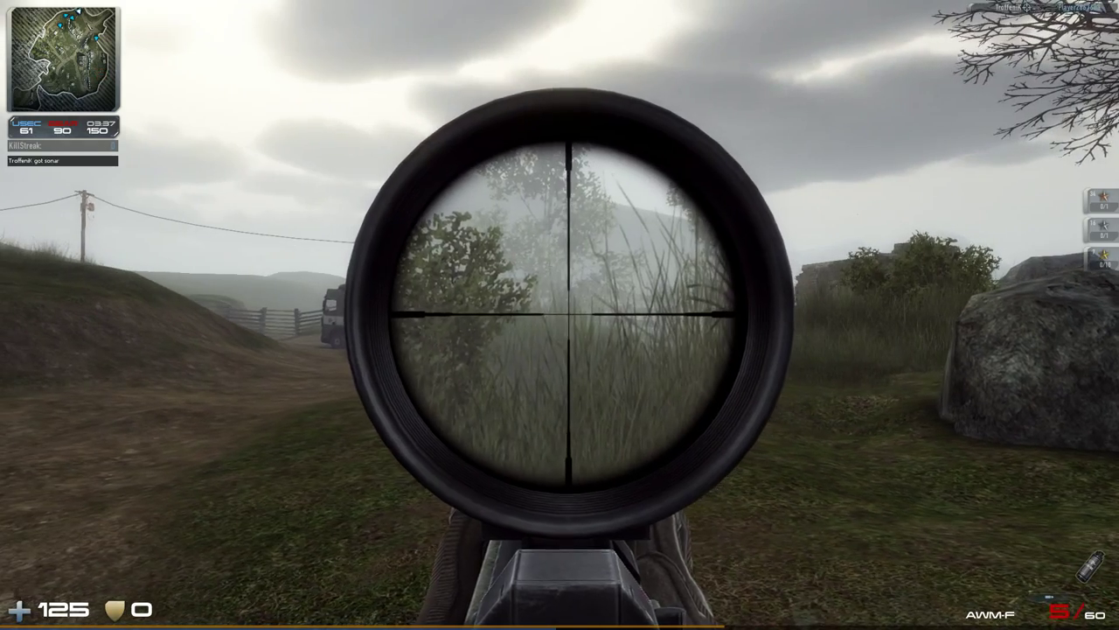
right_click(560, 315)
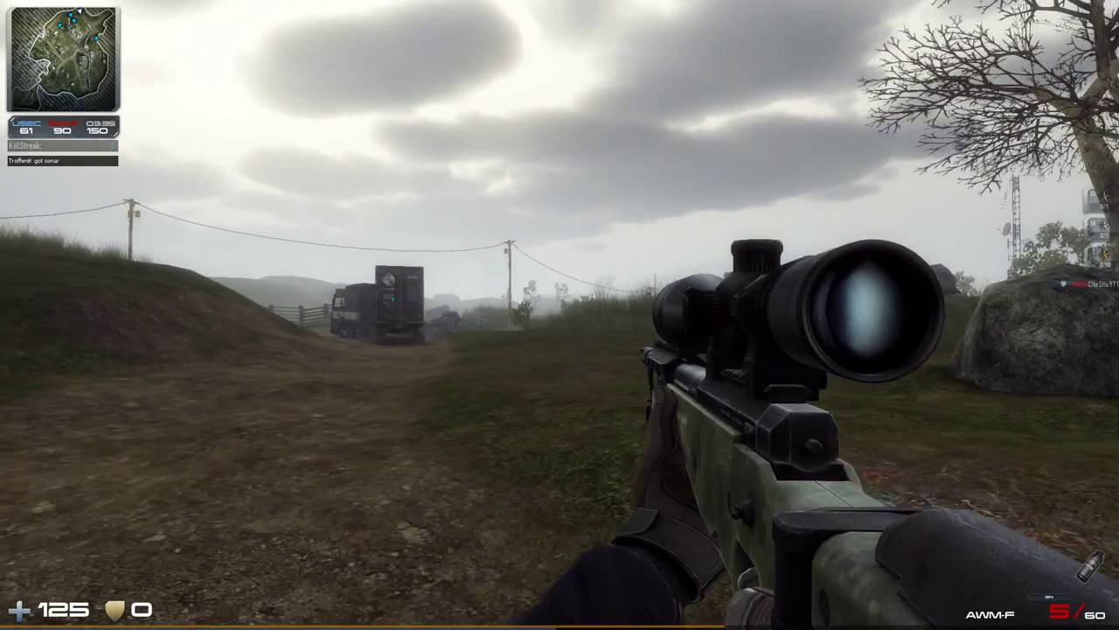
right_click(560, 315)
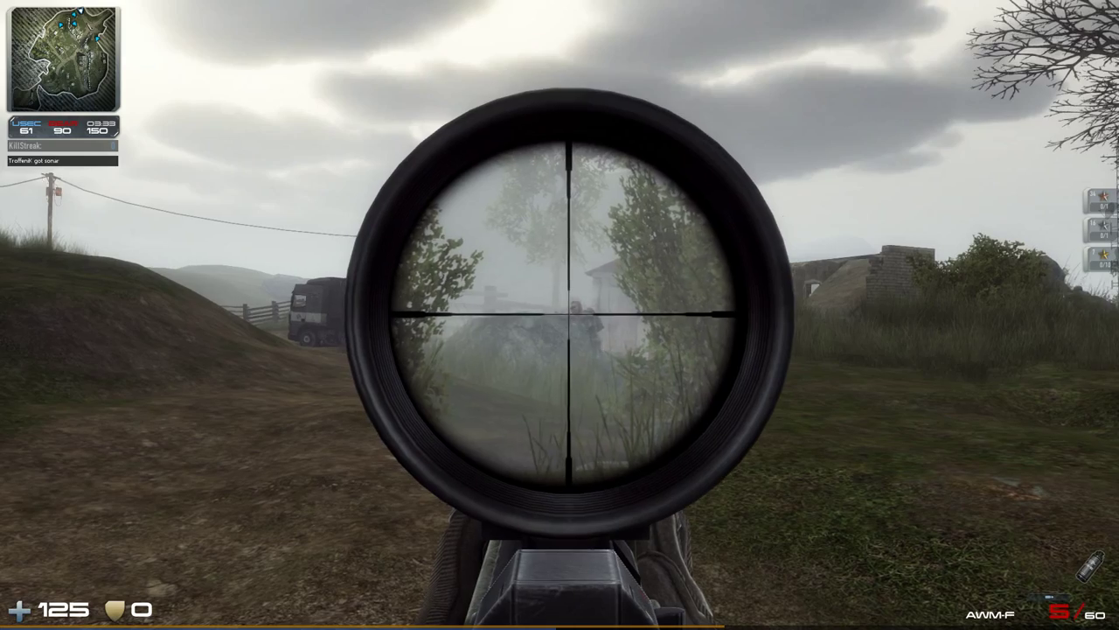
left_click(559, 315)
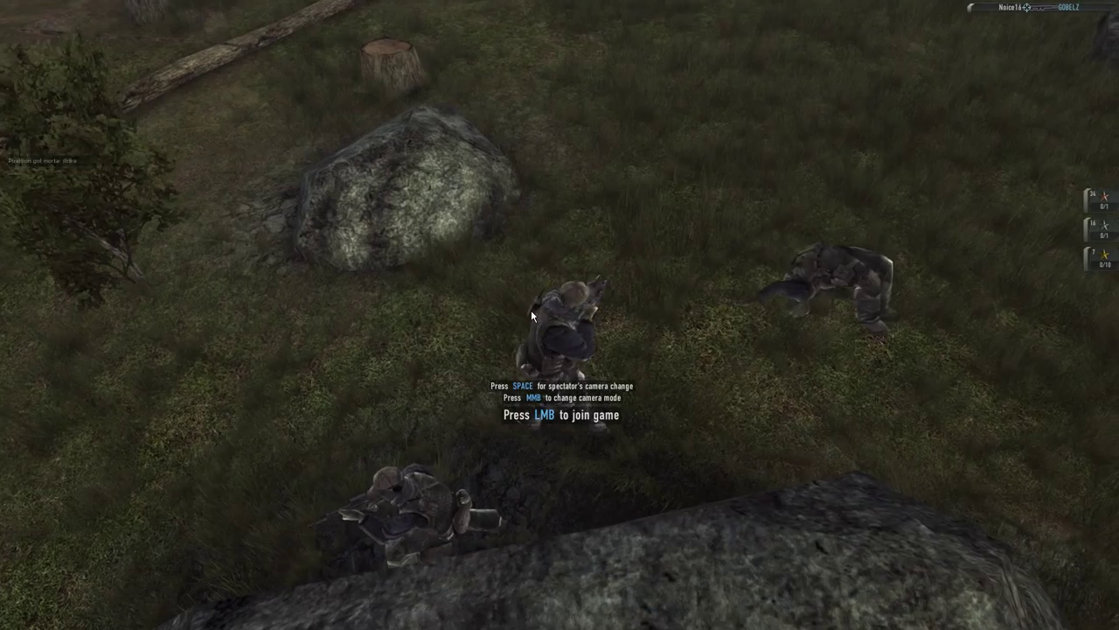
Respawn and walk along the fence with the AWM-F equipped
left_click(531, 315)
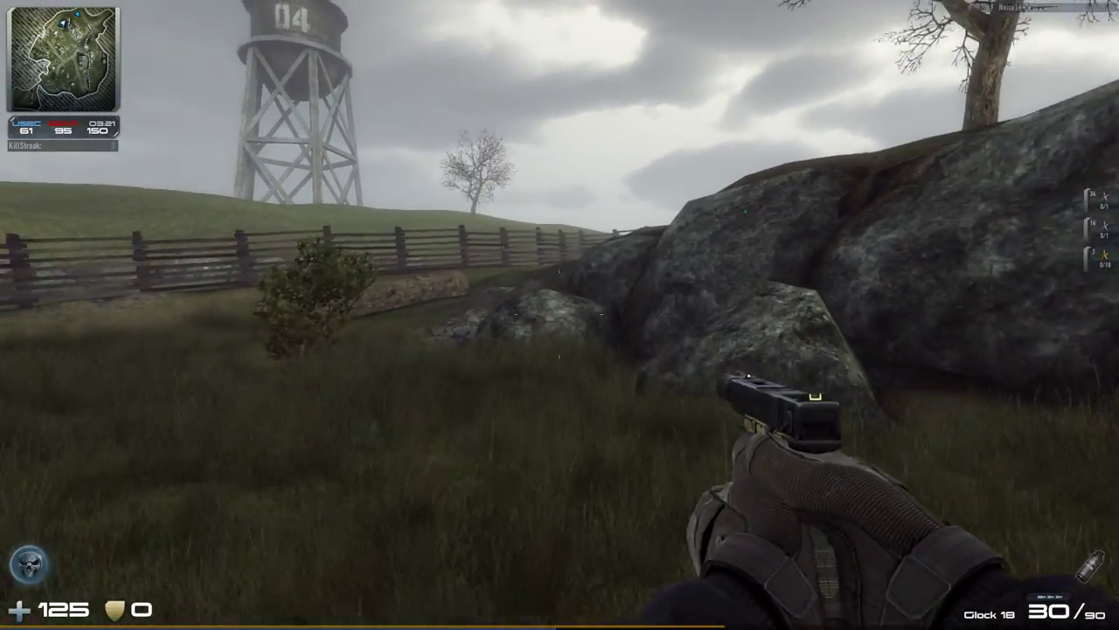
key("w")
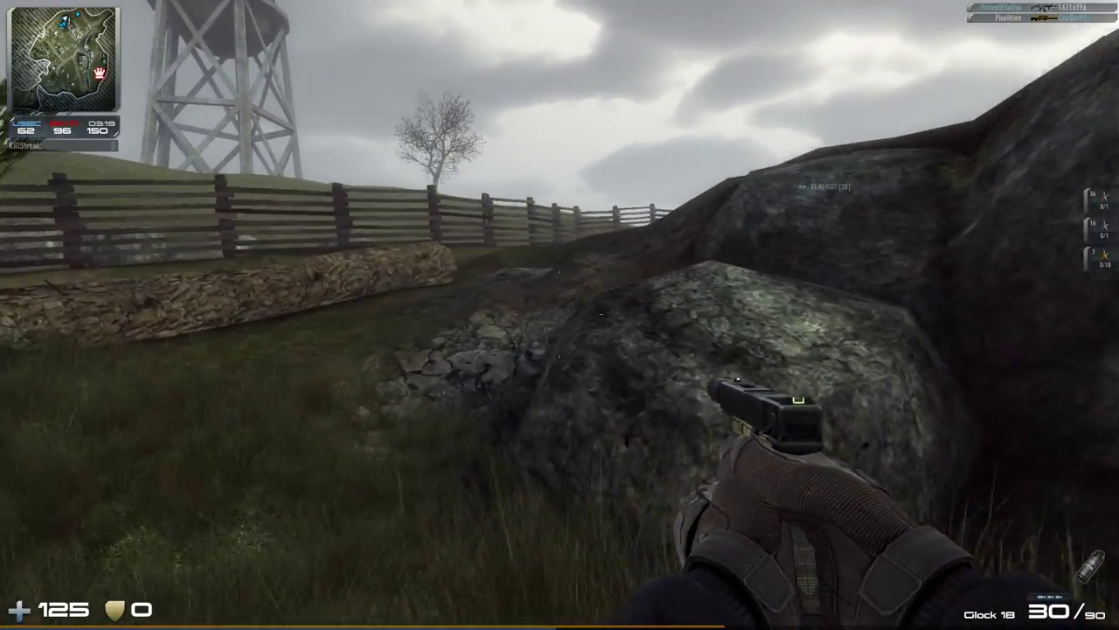
key("1")
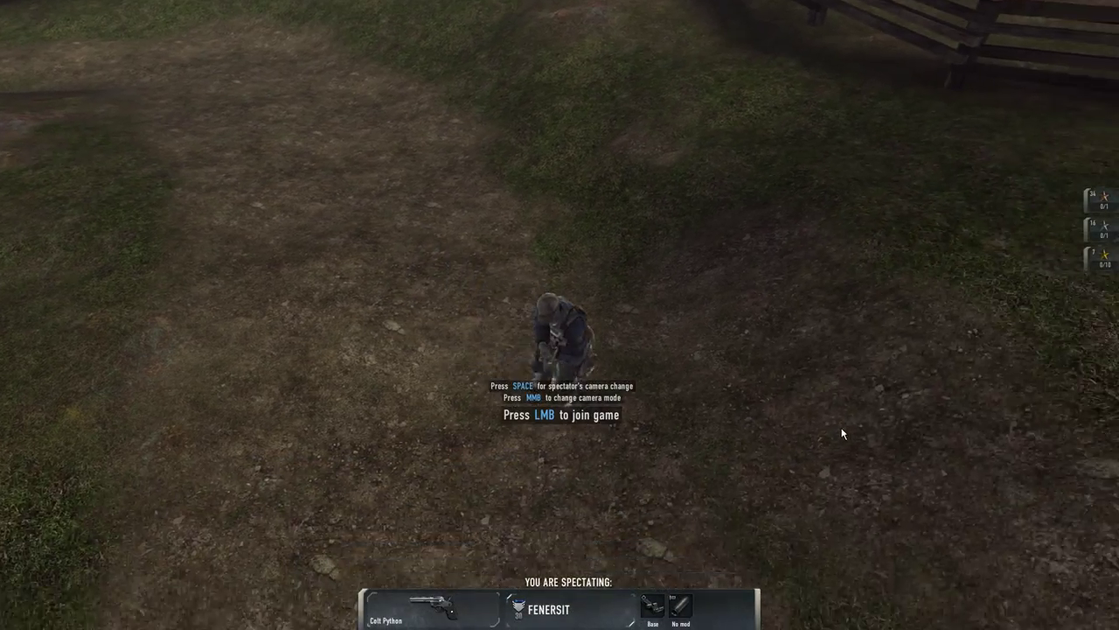
Respawn and walk past the rocks, swapping from the Glock 18 to the AWM-F
left_click(843, 433)
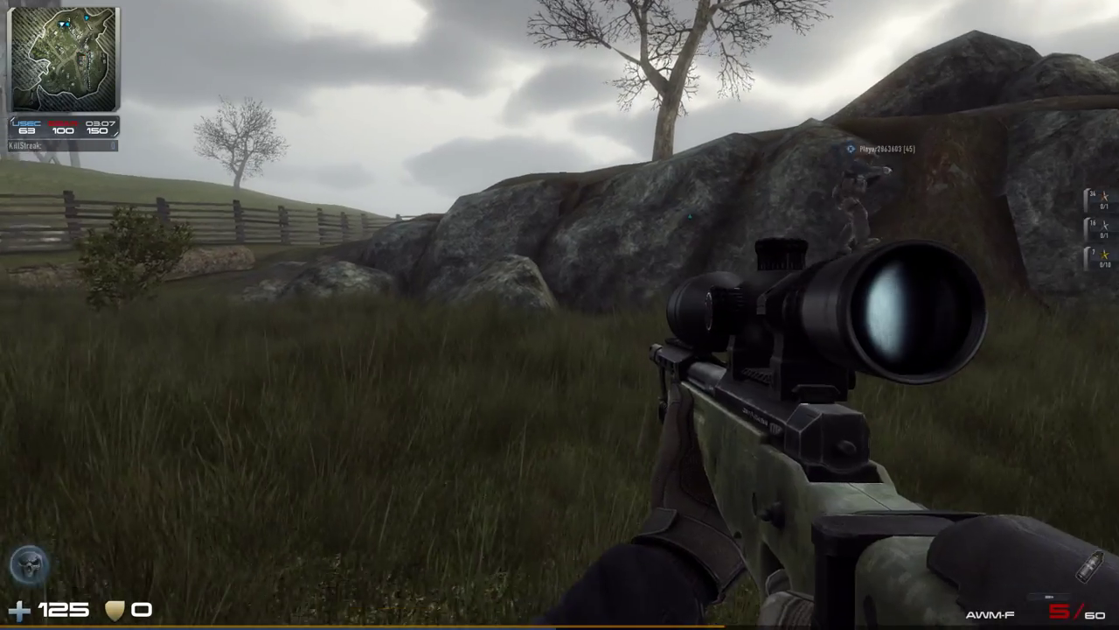
key("2")
key("w")
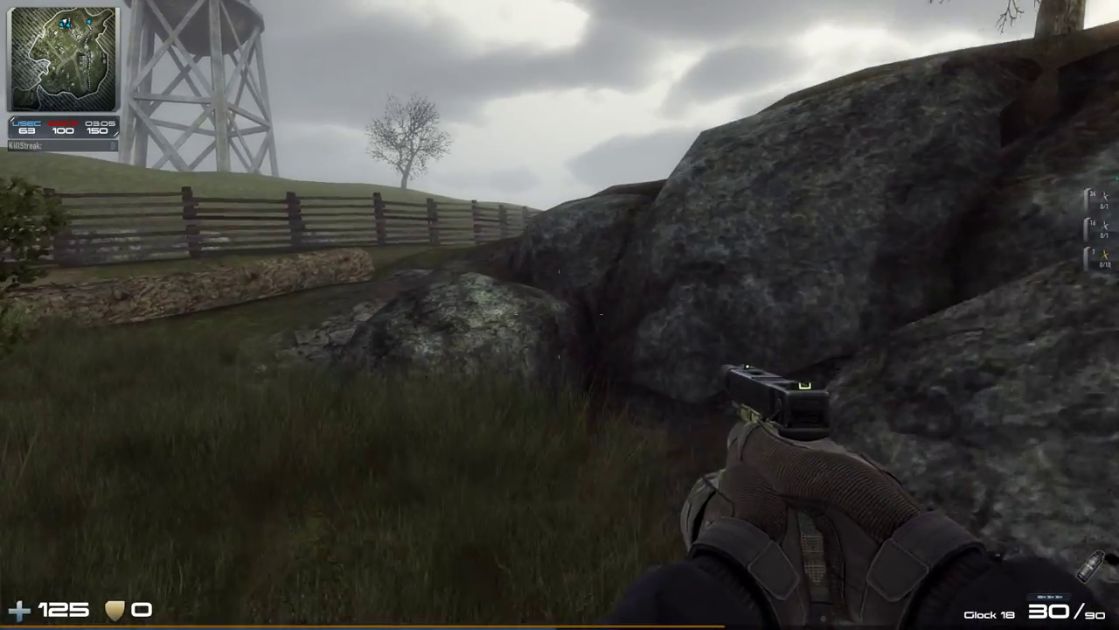
key("w")
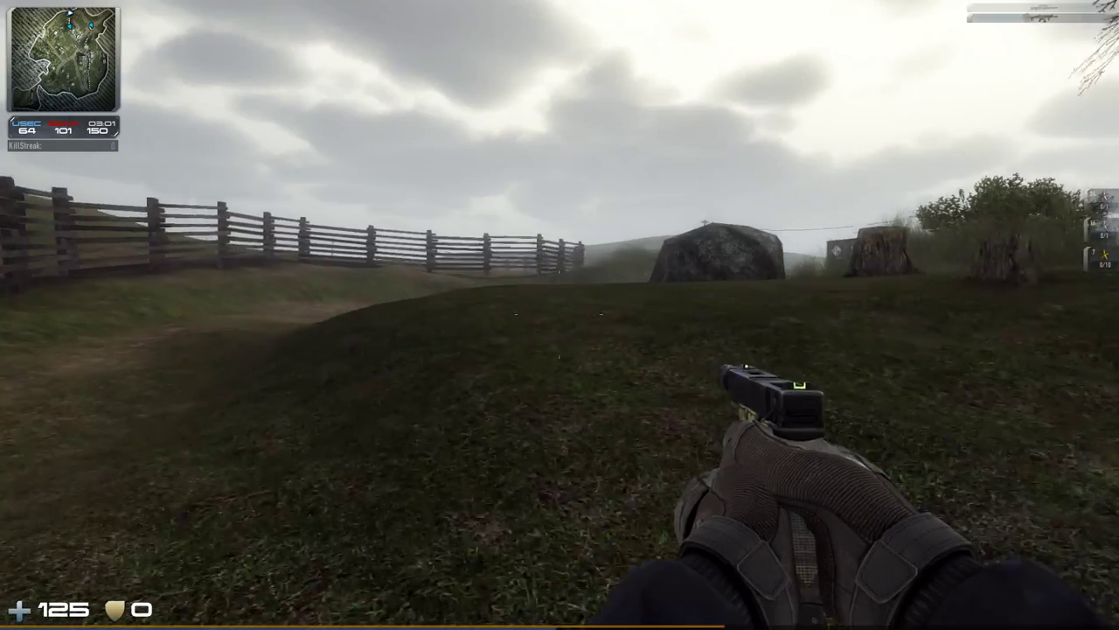
key("1")
key("w")
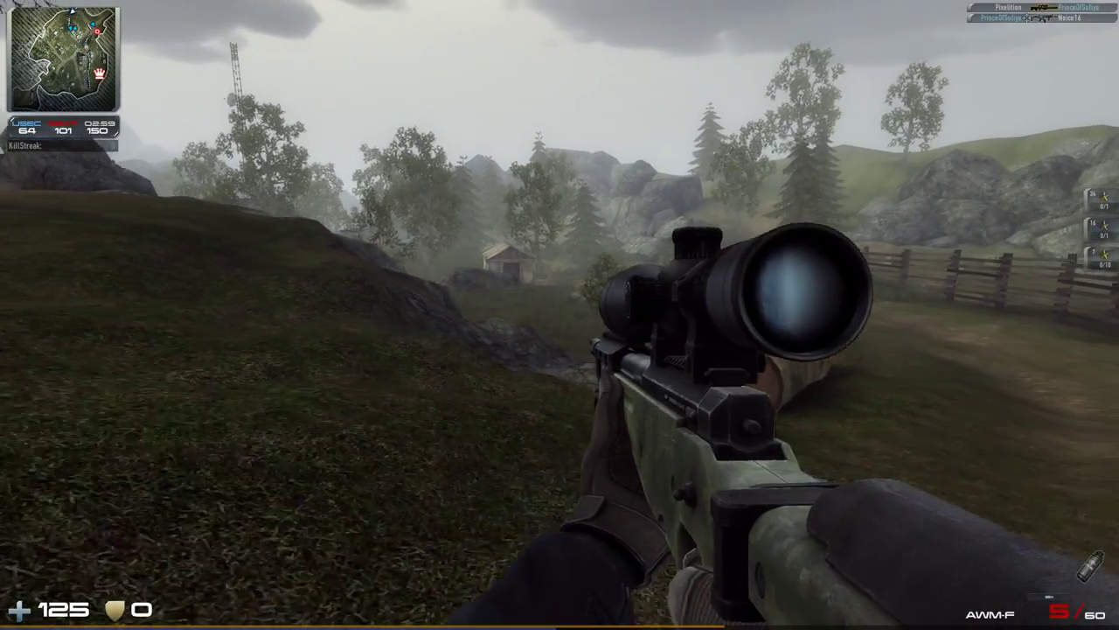
Cross the field toward the parked trucks, scoping in twice to scout
key("w")
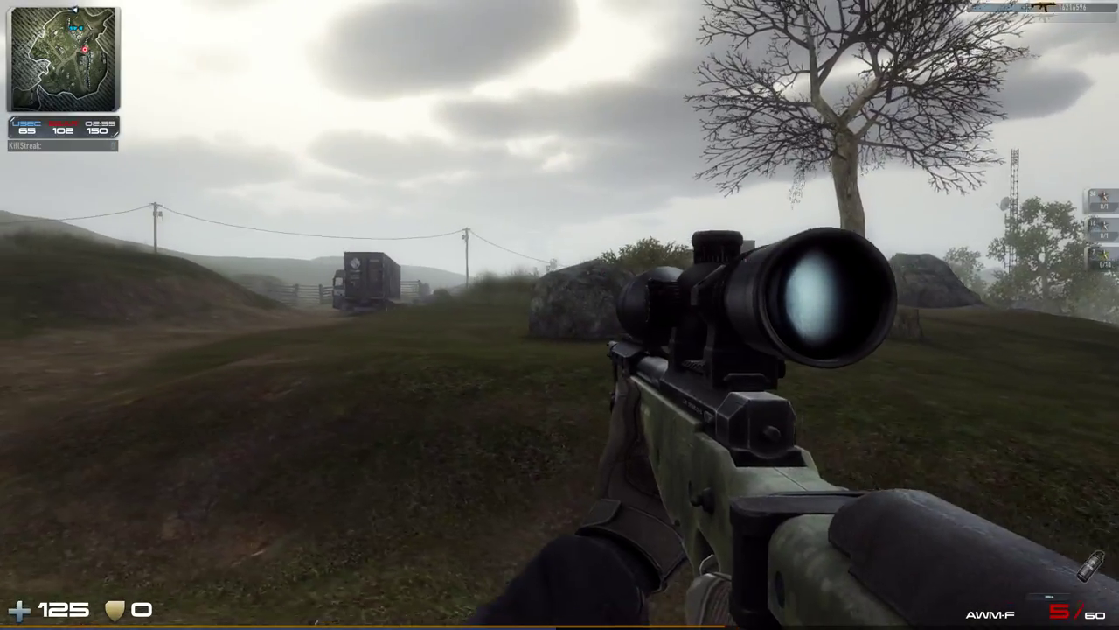
key("w")
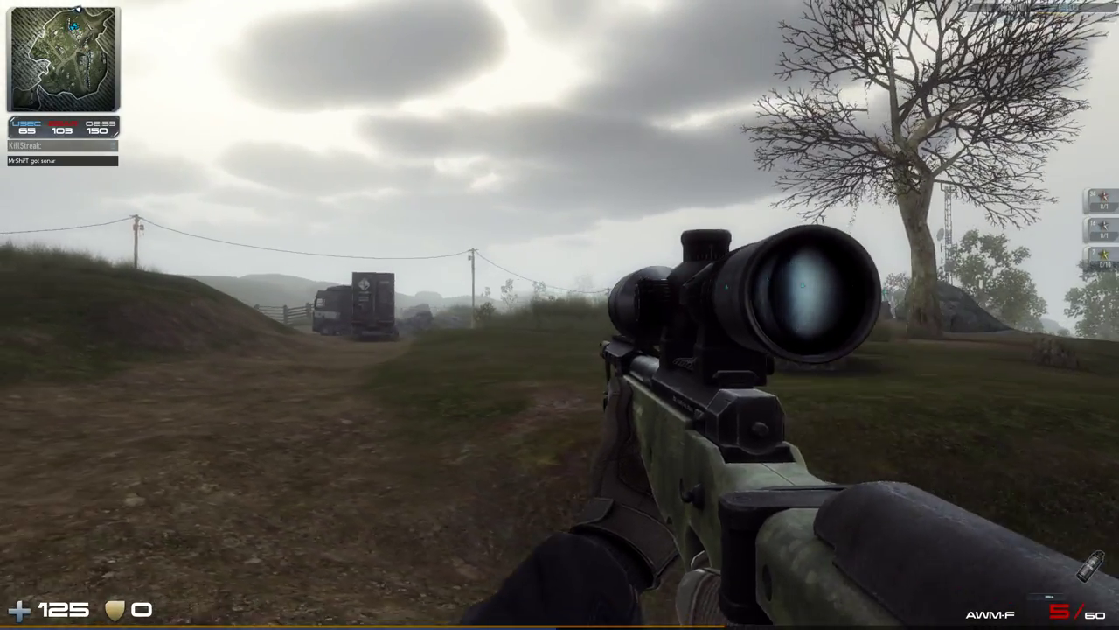
right_click(560, 315)
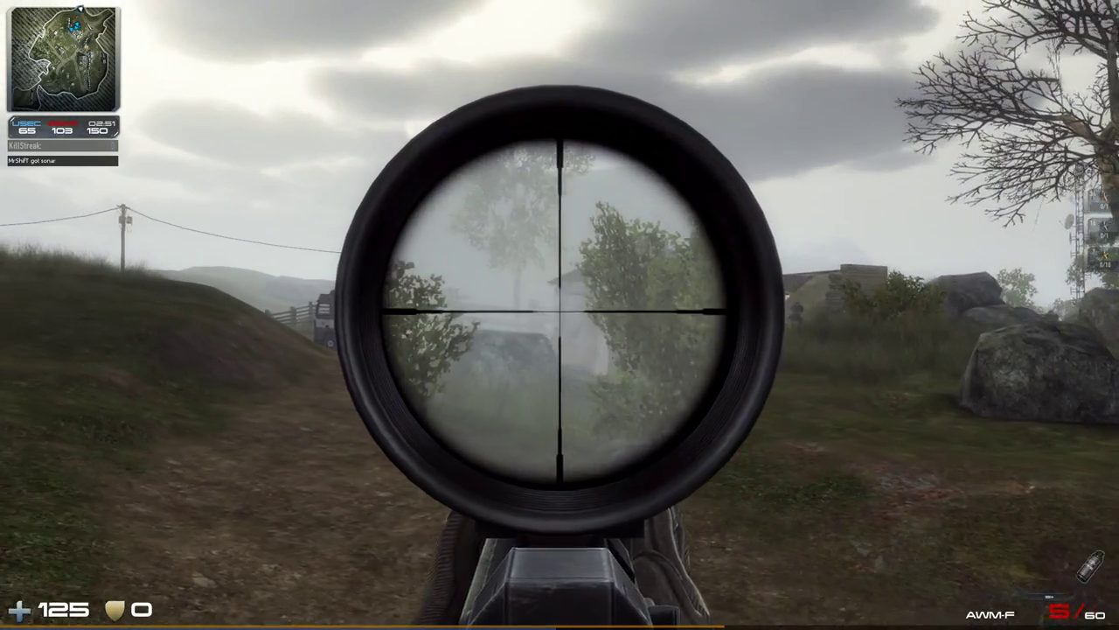
right_click(559, 315)
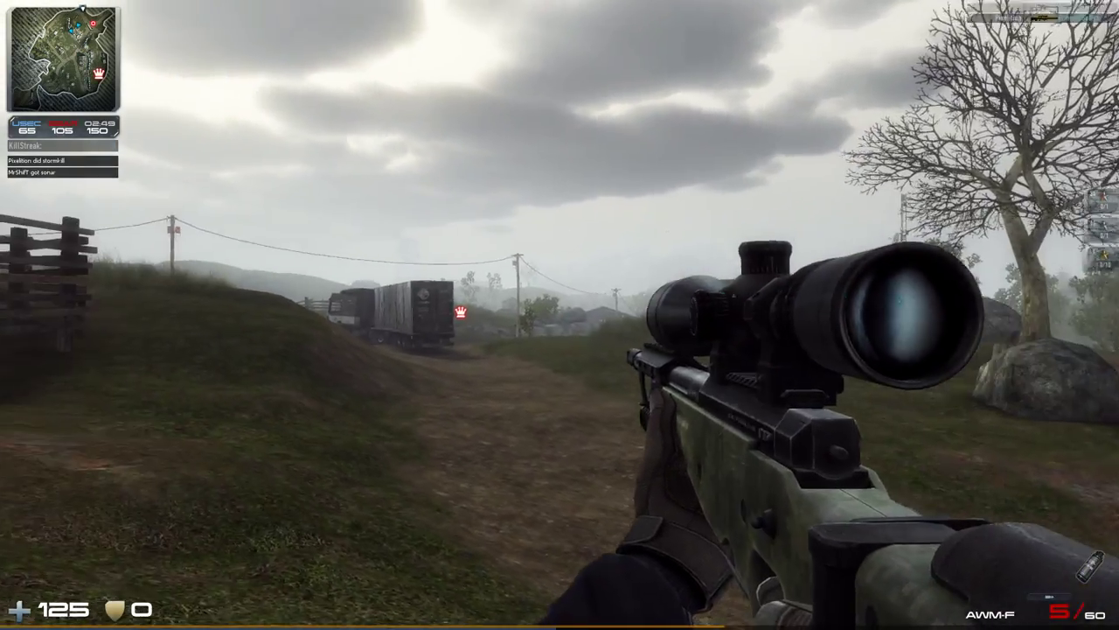
right_click(560, 315)
right_click(560, 315)
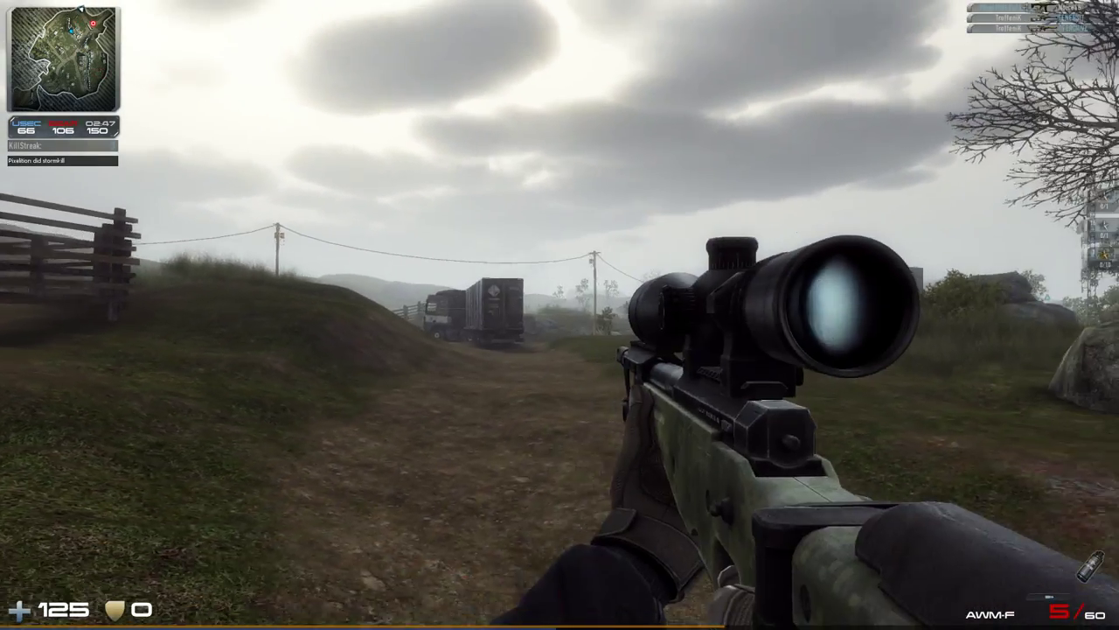
Frag KingArshad with the Glock 18, then snipe MrShifT near the trucks with the AWM-F
key("2")
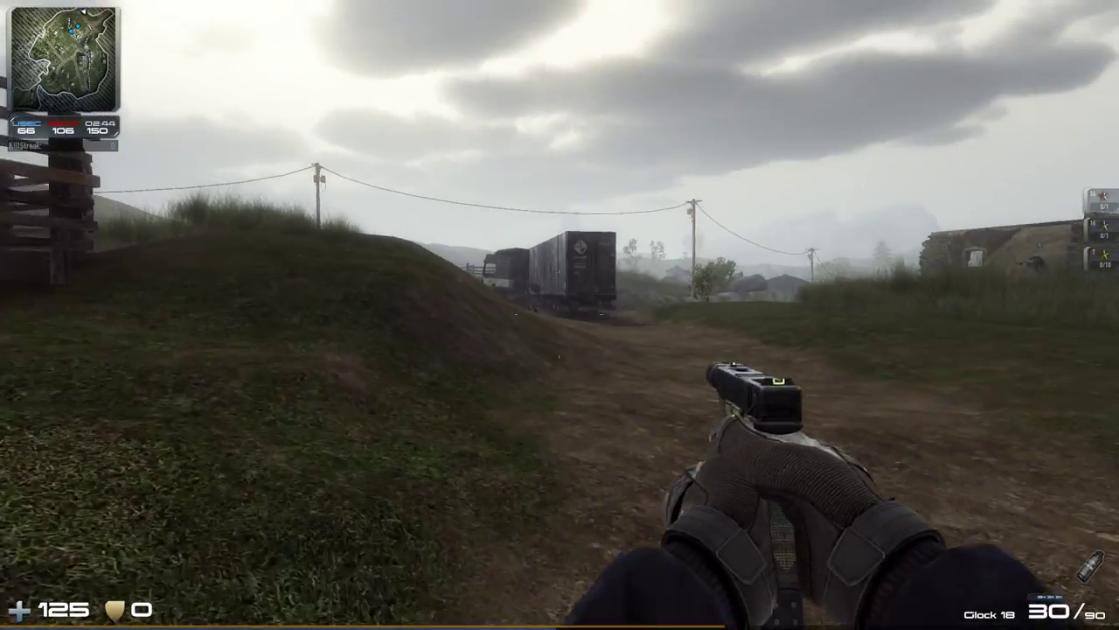
left_click(559, 314)
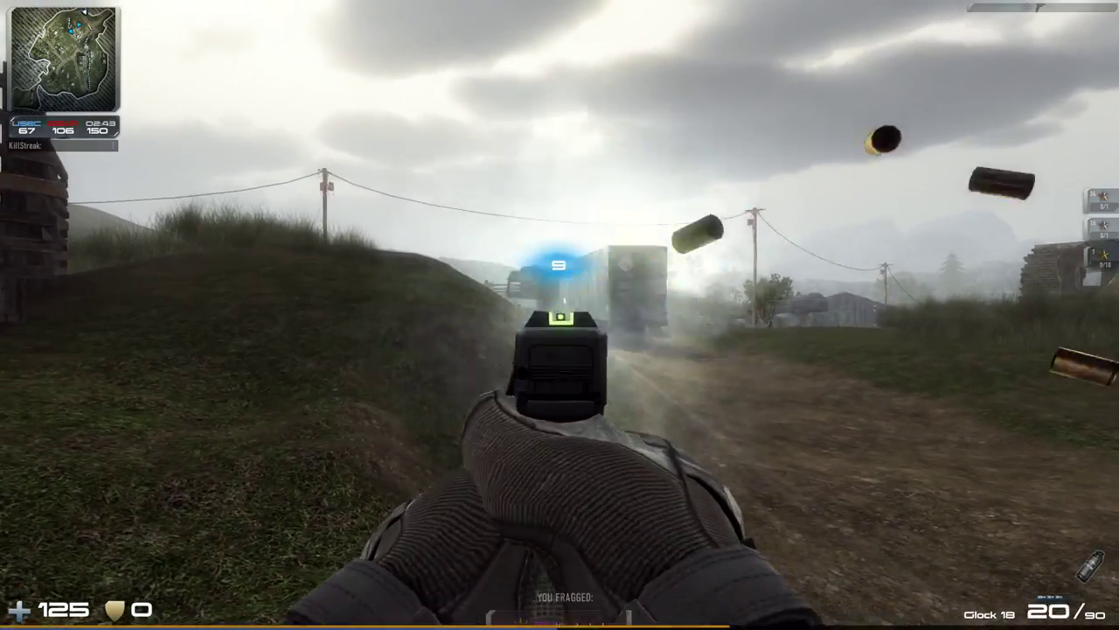
key("1")
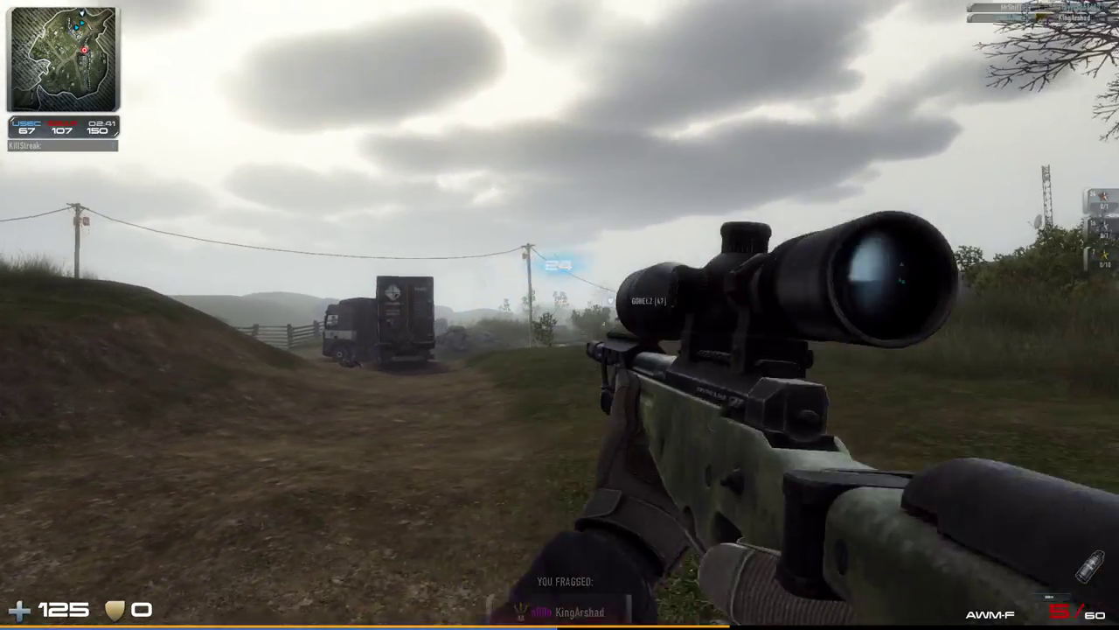
right_click(559, 315)
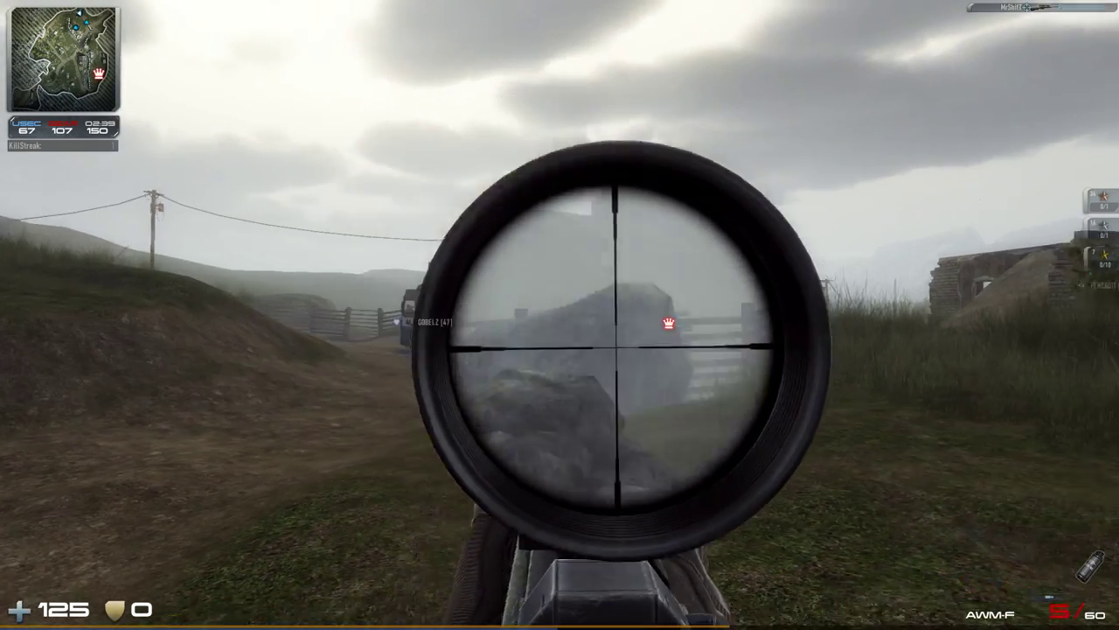
right_click(559, 315)
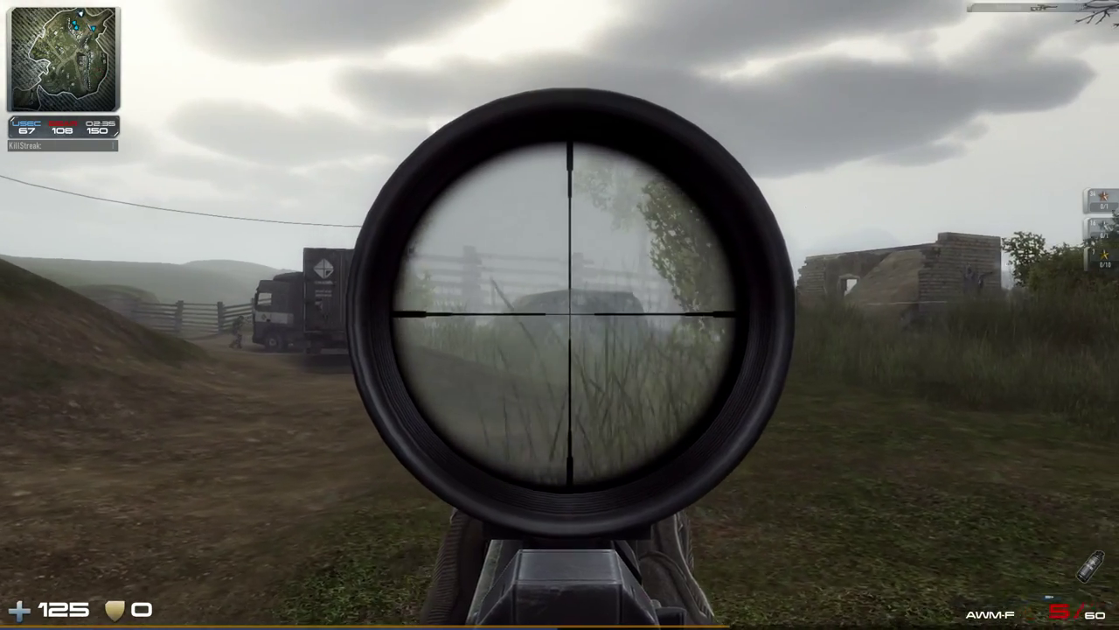
right_click(560, 315)
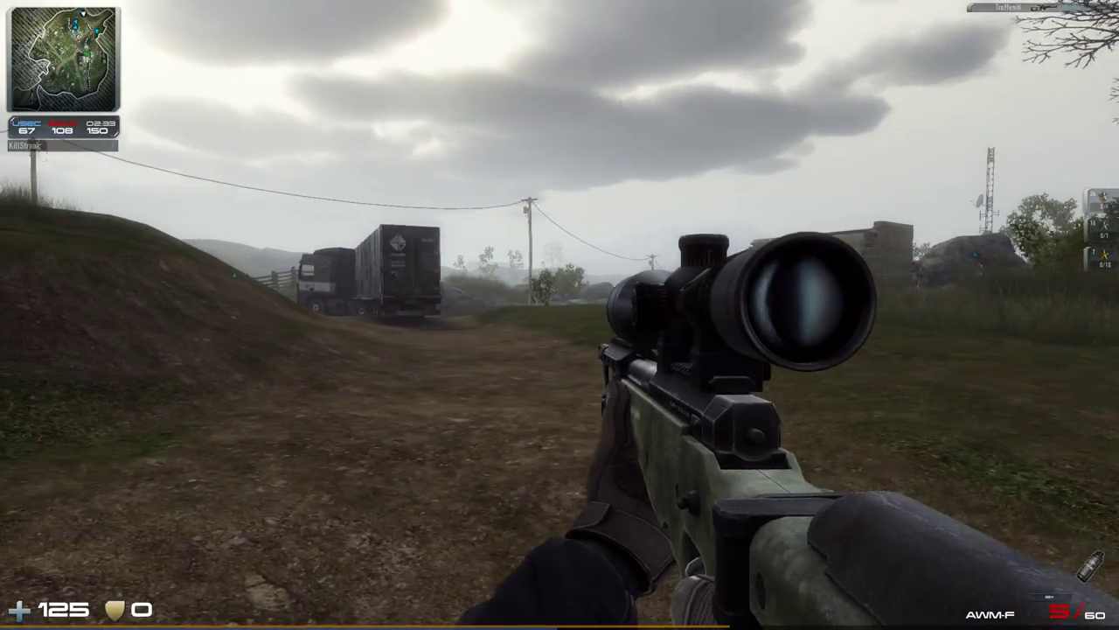
right_click(559, 315)
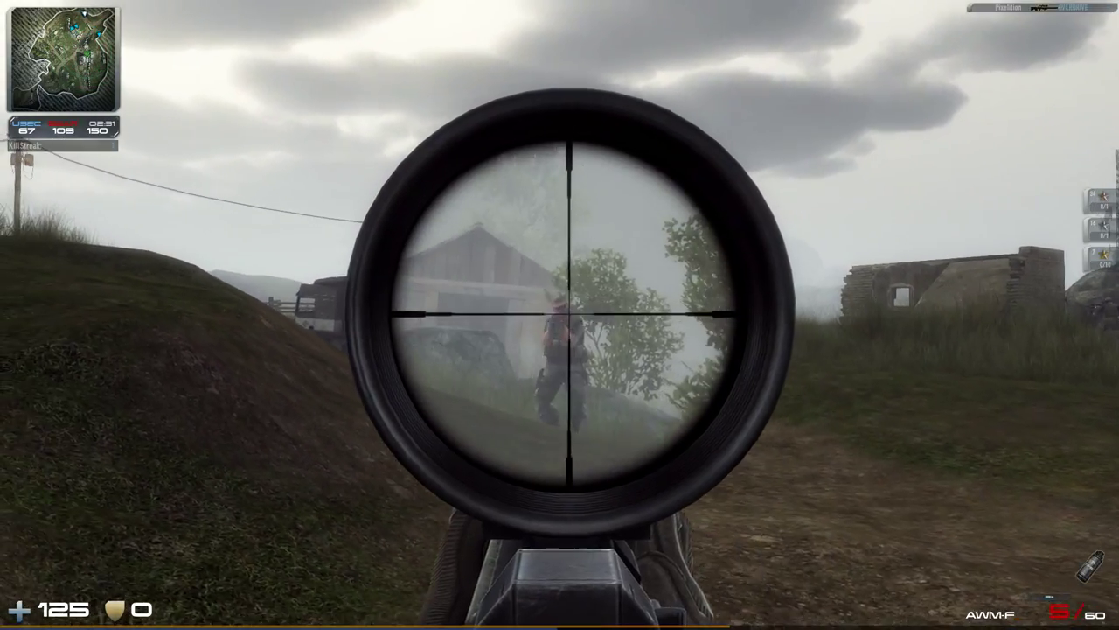
left_click(560, 315)
right_click(560, 314)
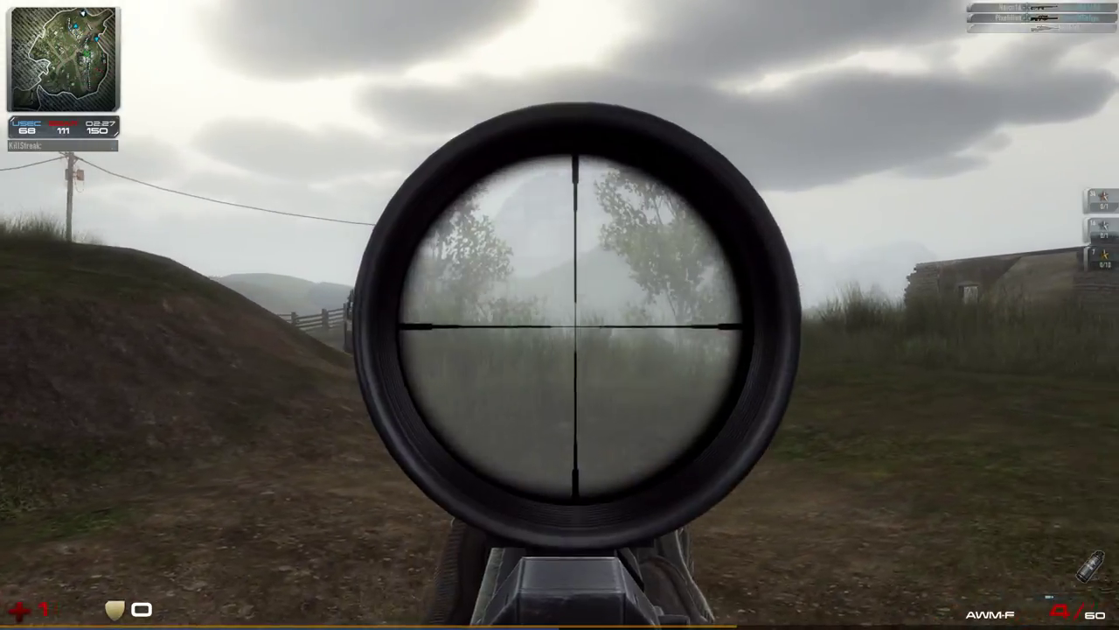
Scan the grass by toggling the AWM-F scope while turning left
right_click(560, 314)
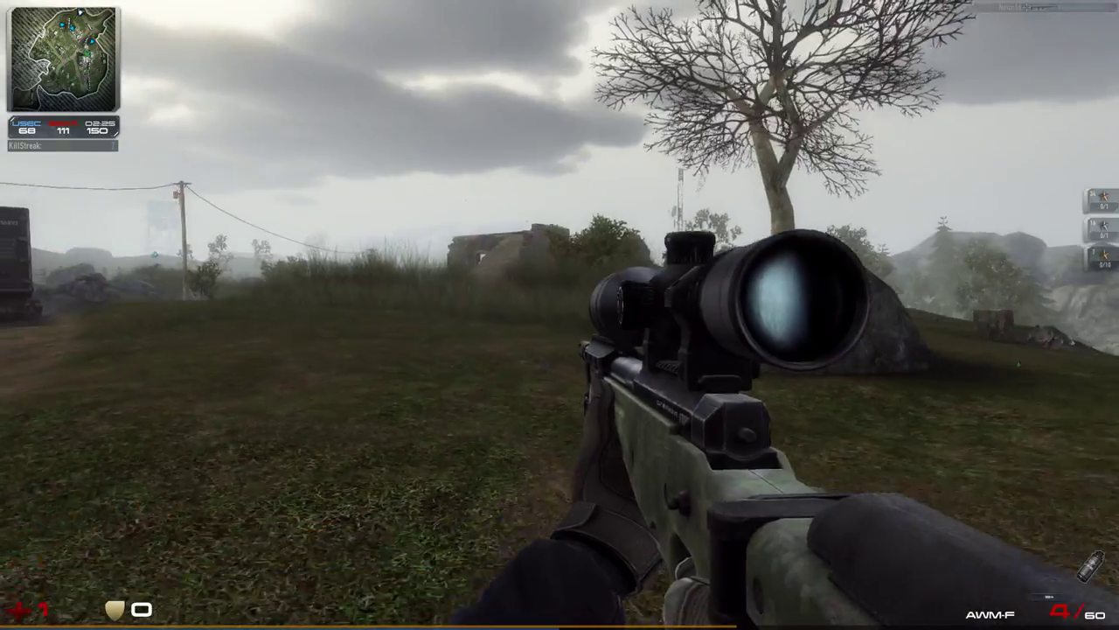
right_click(559, 315)
right_click(560, 314)
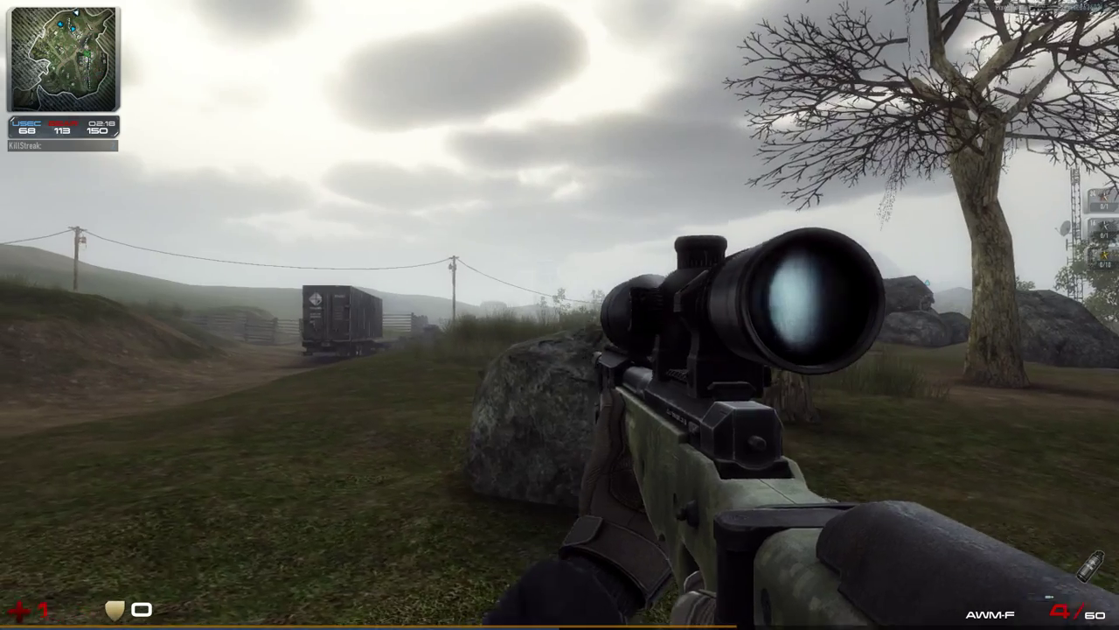
right_click(560, 315)
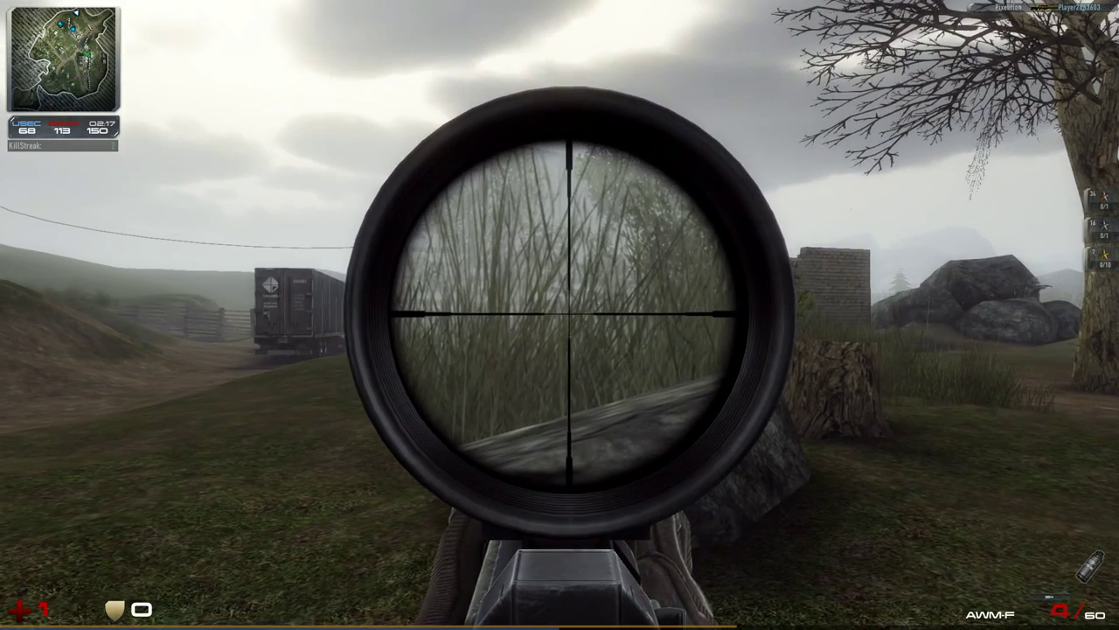
right_click(559, 315)
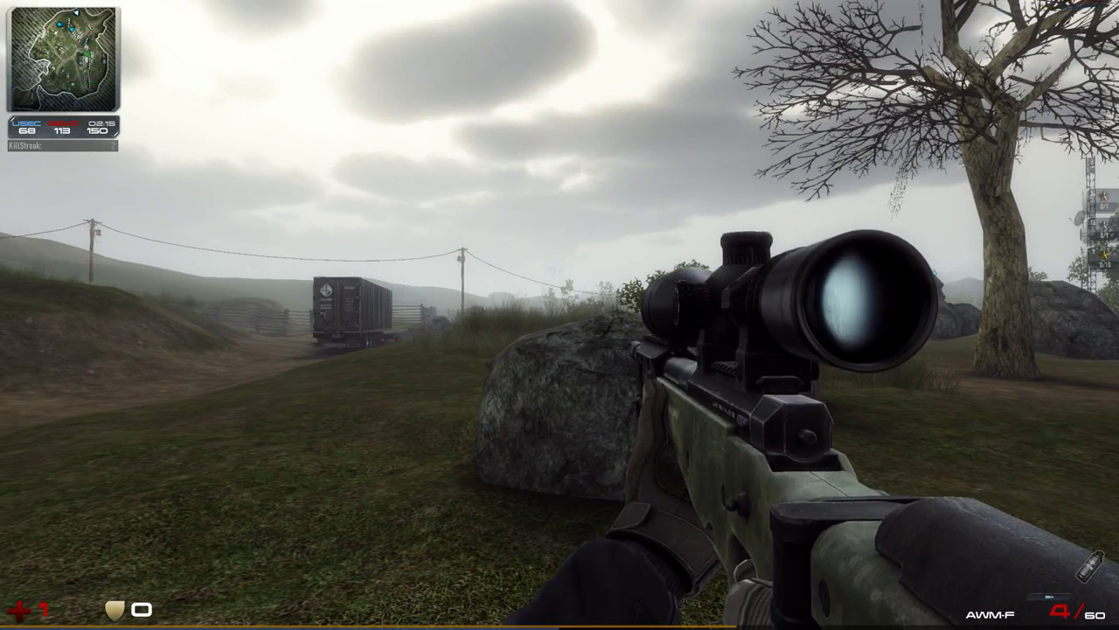
right_click(560, 315)
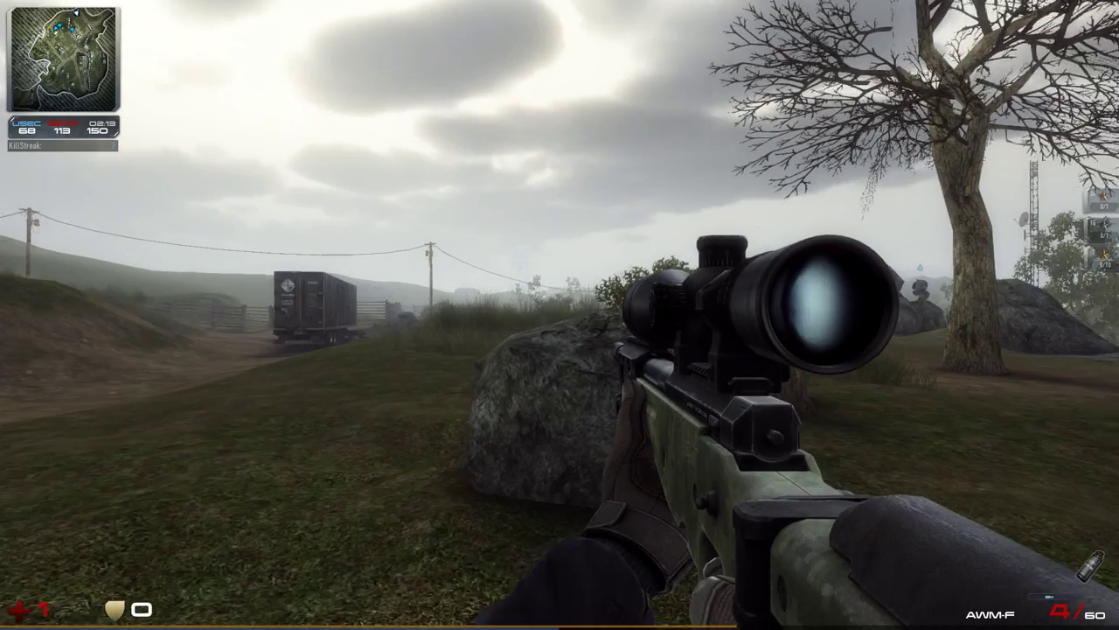
Move behind the rock and fire a scoped shot that frags an enemy
key("w")
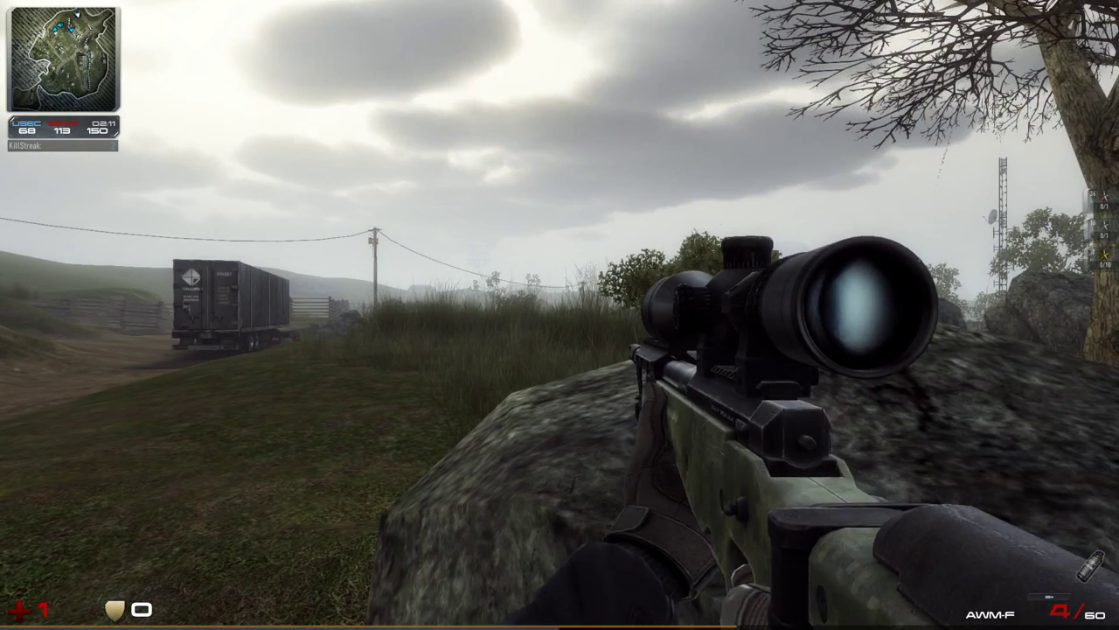
right_click(560, 315)
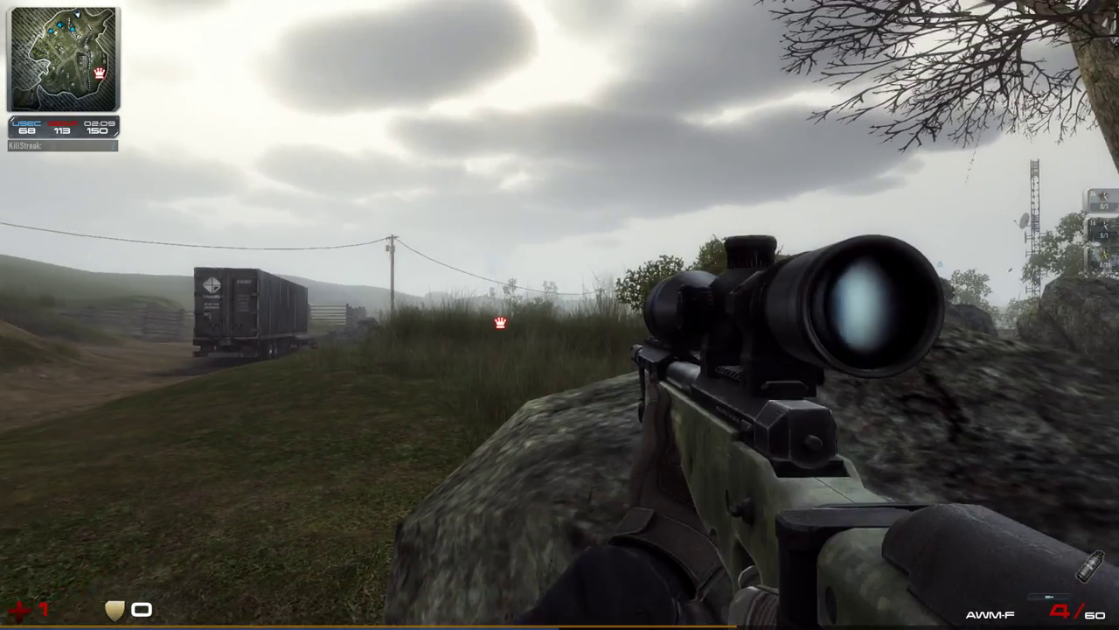
right_click(559, 315)
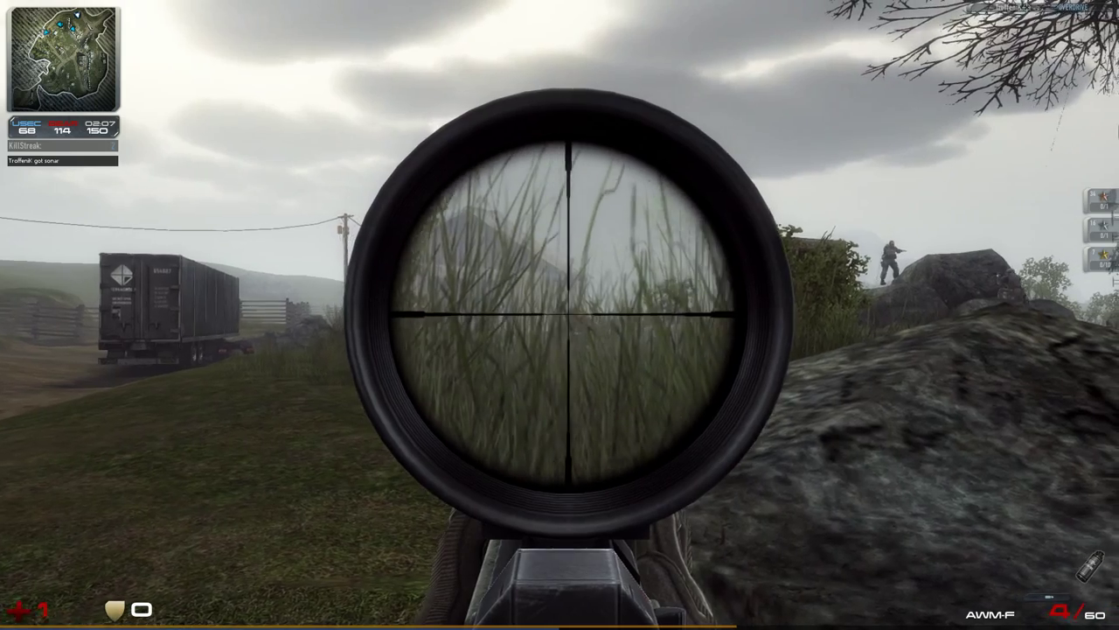
left_click(560, 315)
right_click(560, 315)
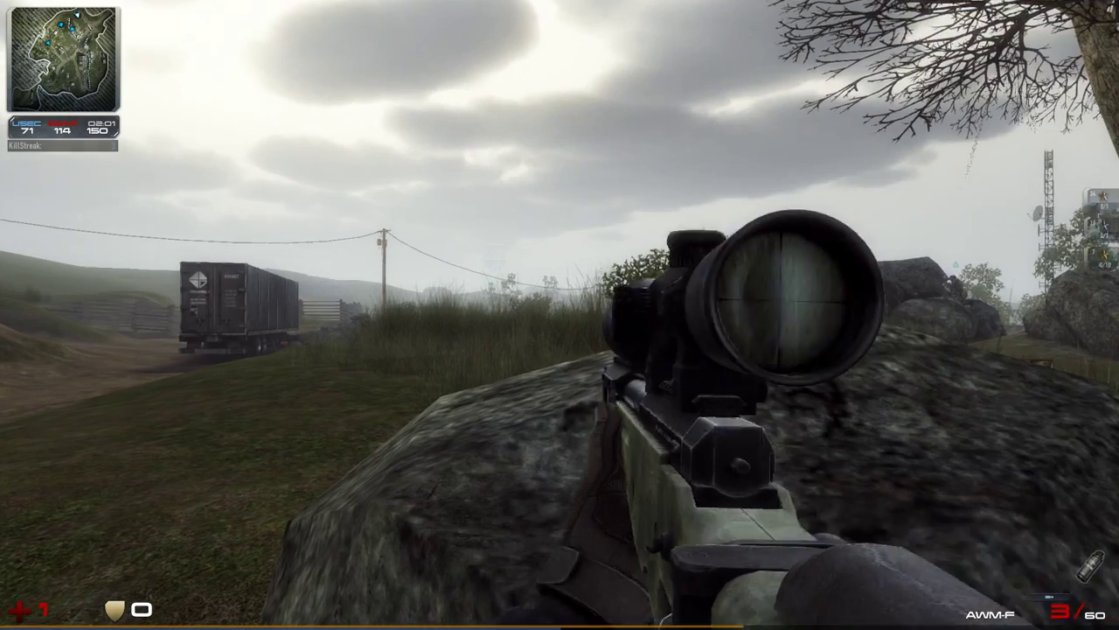
Keep scanning the field through the AWM-F scope from behind the rock
right_click(559, 314)
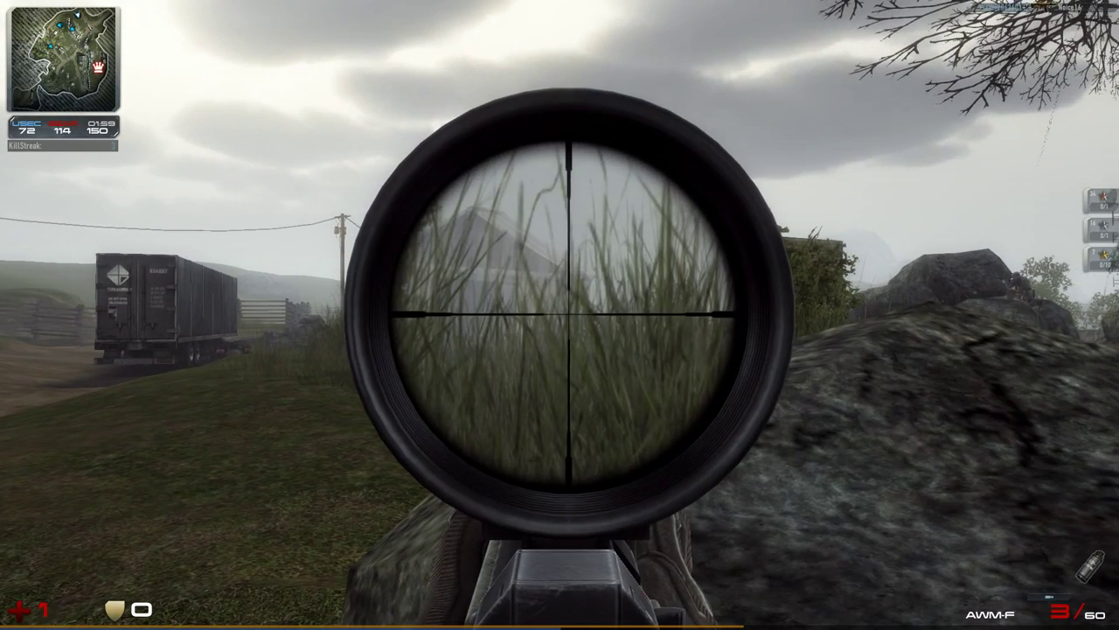
right_click(559, 315)
right_click(559, 315)
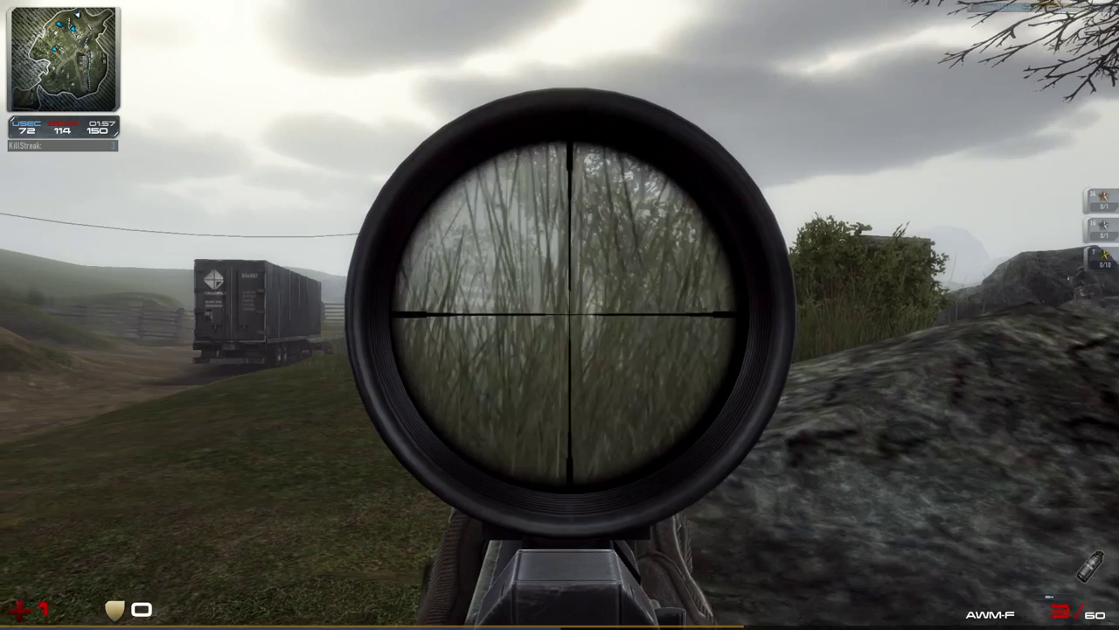
right_click(559, 314)
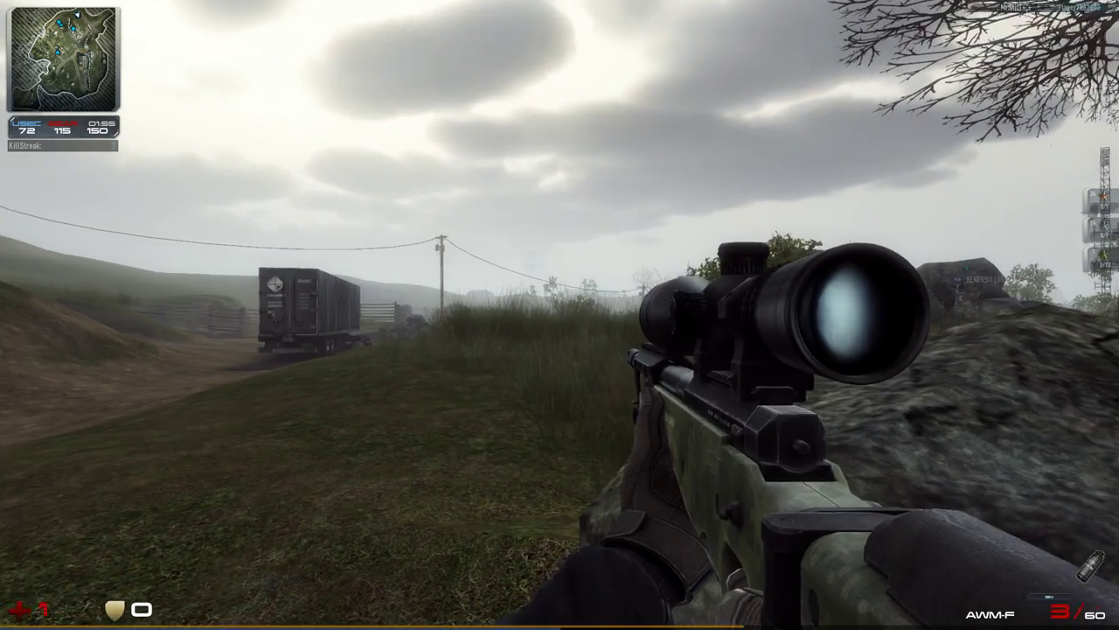
right_click(560, 315)
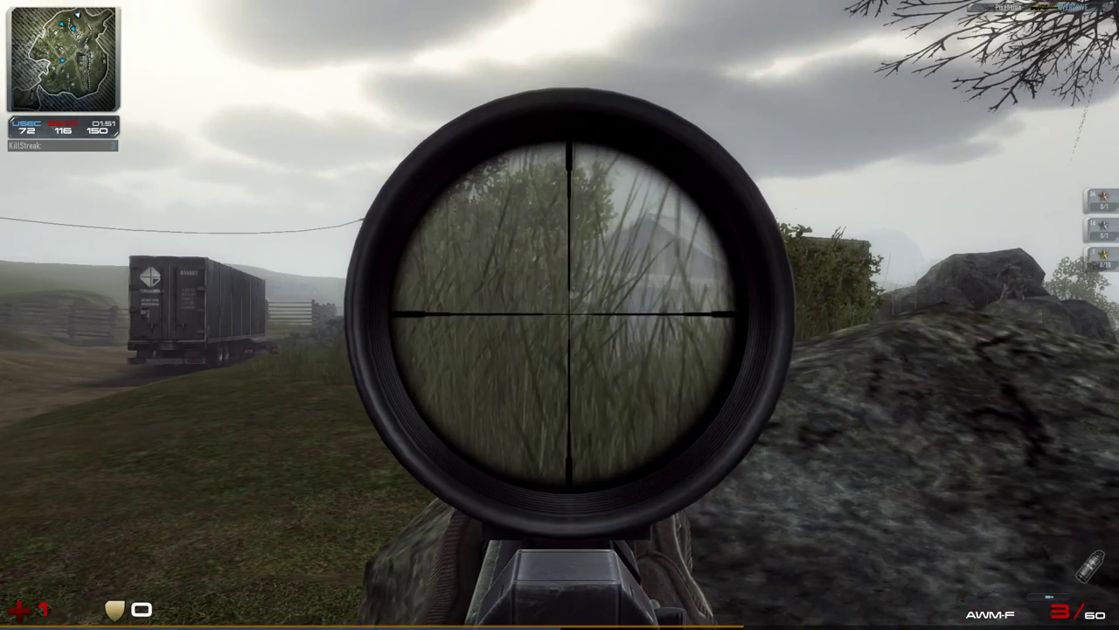
right_click(560, 315)
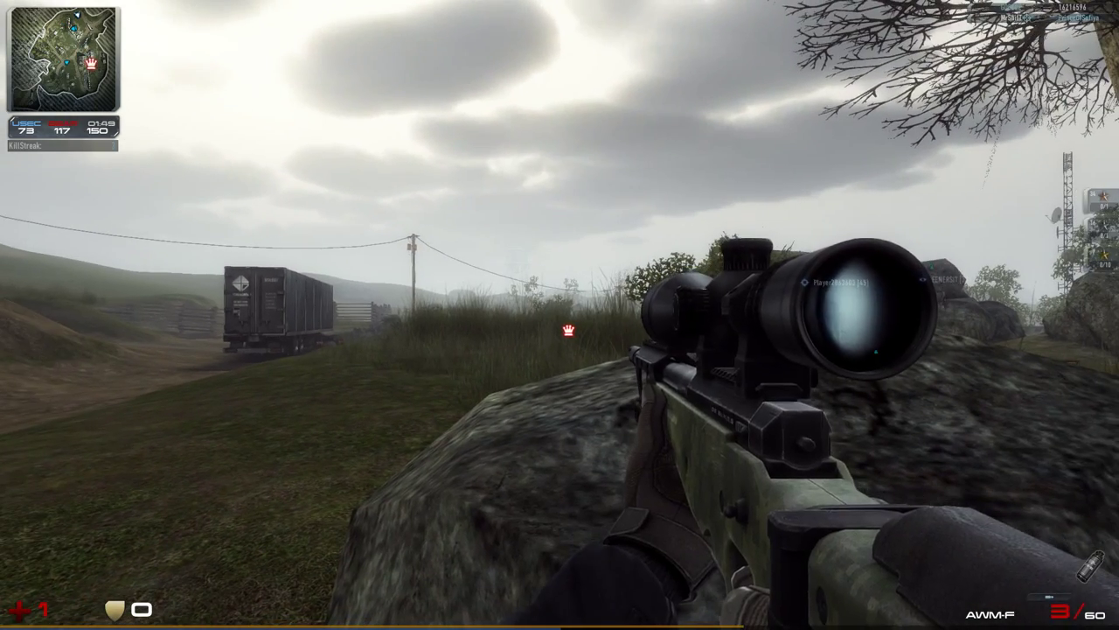
right_click(560, 315)
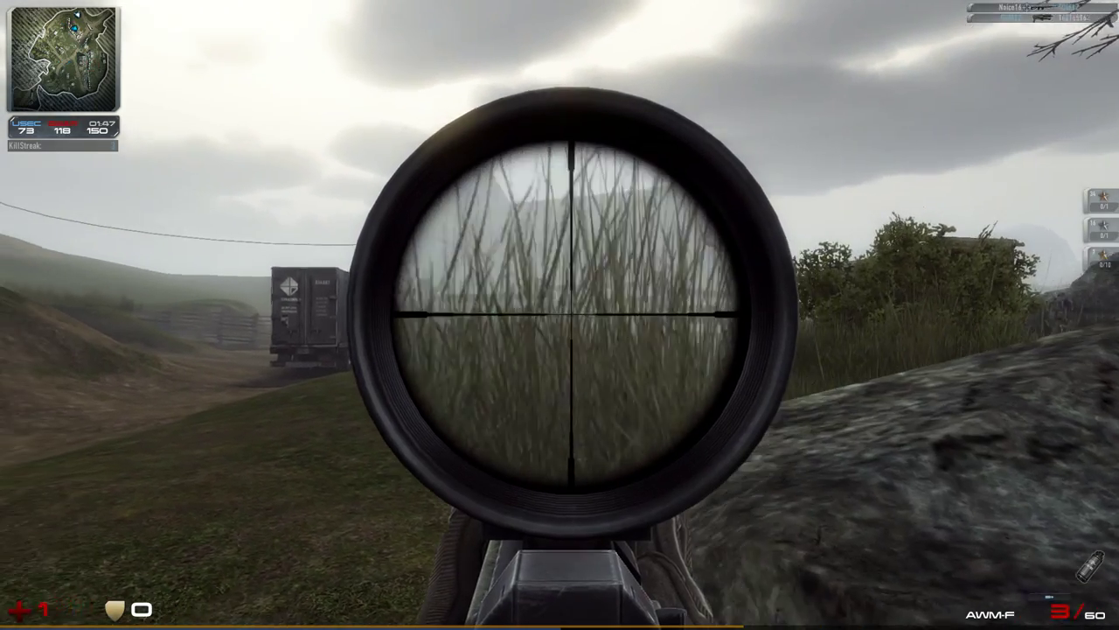
right_click(559, 315)
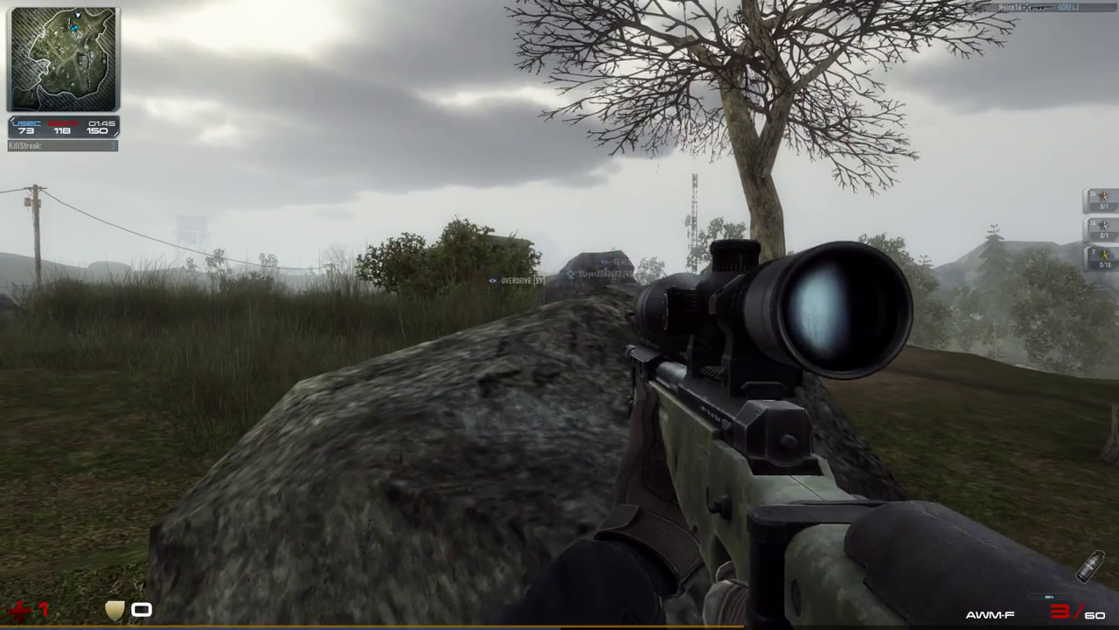
right_click(560, 315)
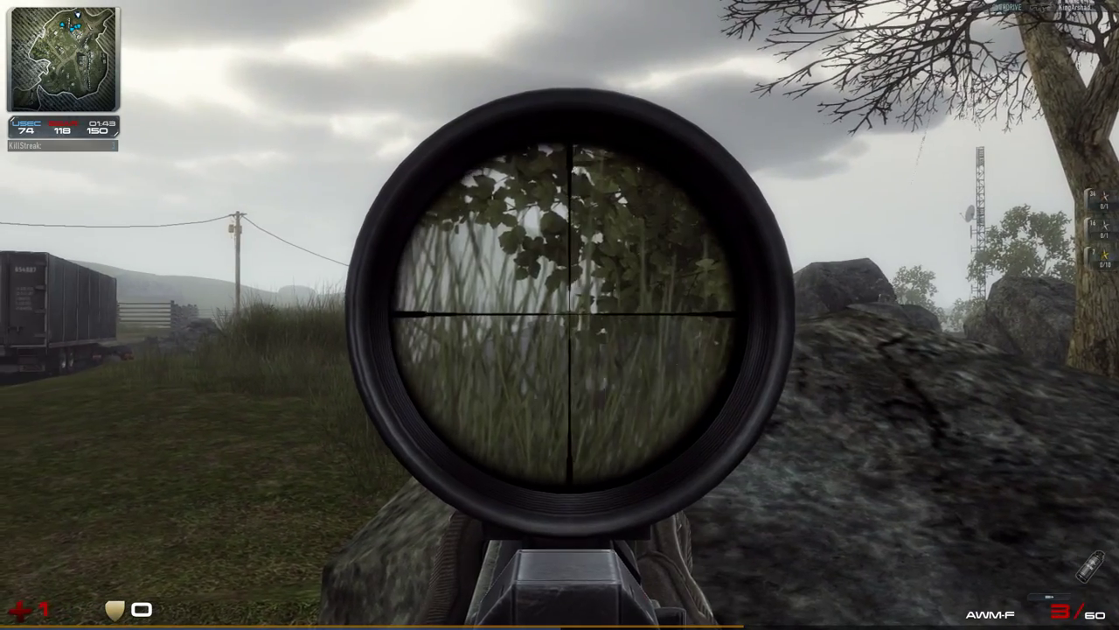
right_click(560, 315)
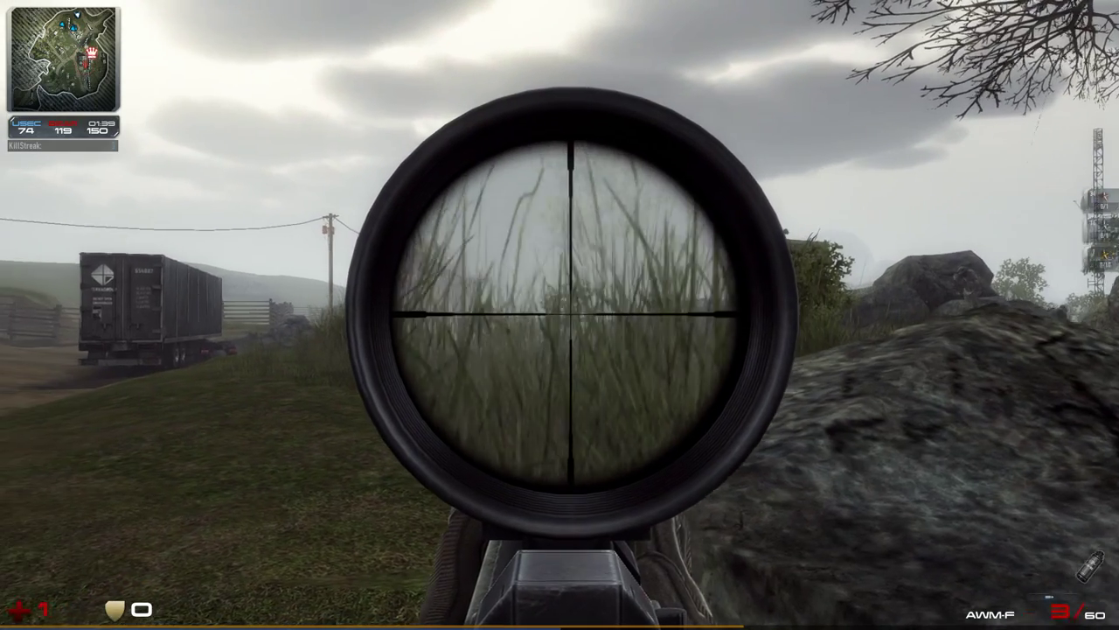
Fire a sniper round at the target, then close the in-match menu
left_click(559, 315)
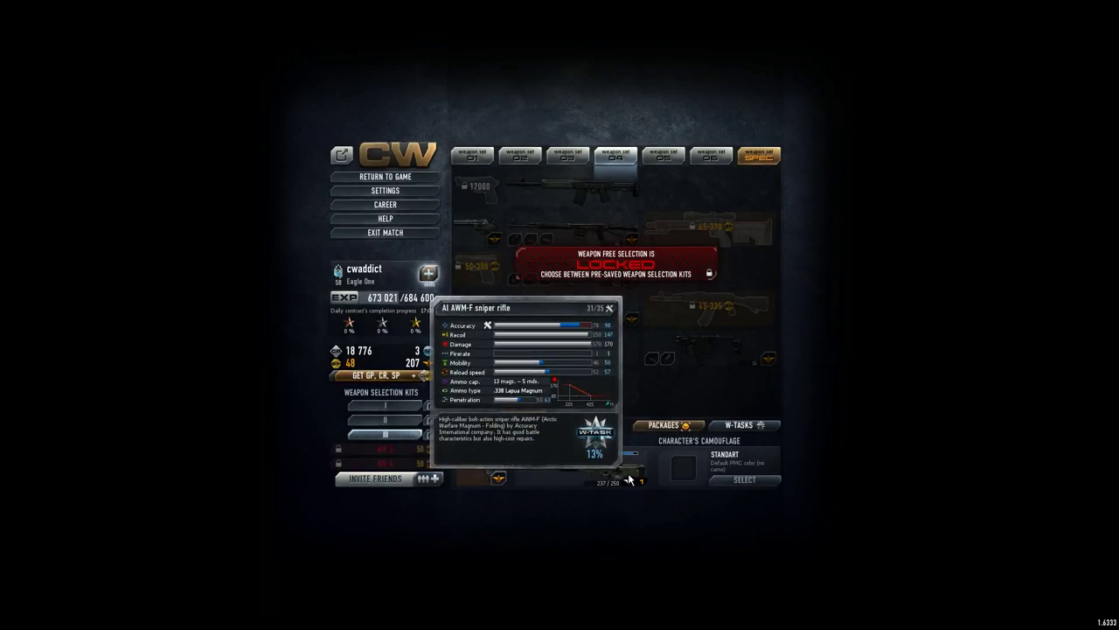
key("Escape")
Rejoin, walk with the Glock 18 over the rocks, then switch back to the AWM-F
left_click(559, 315)
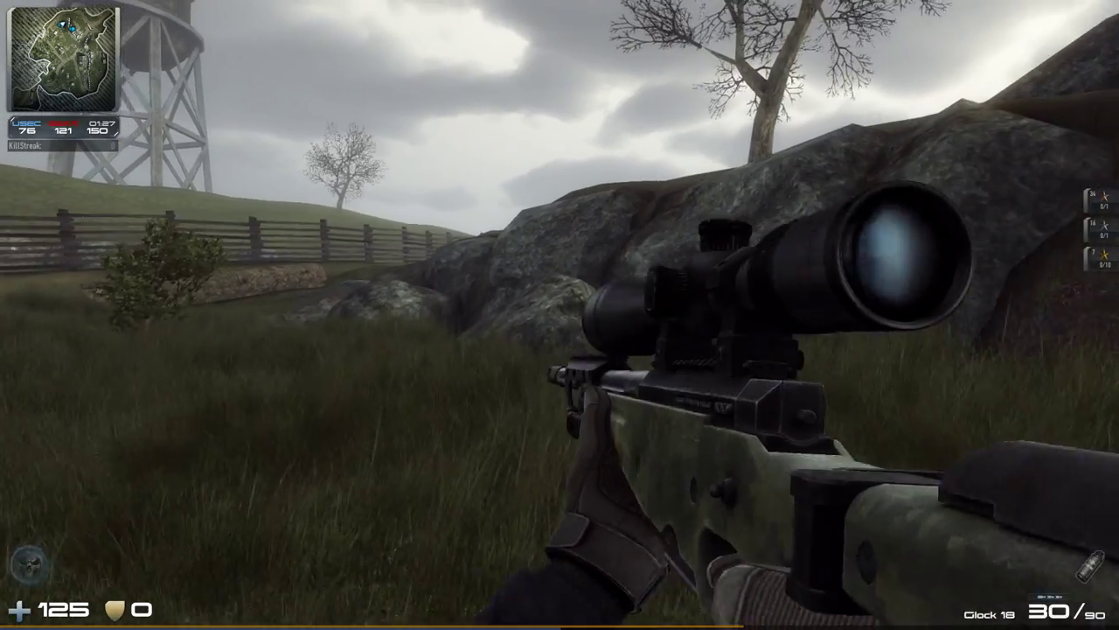
key("2")
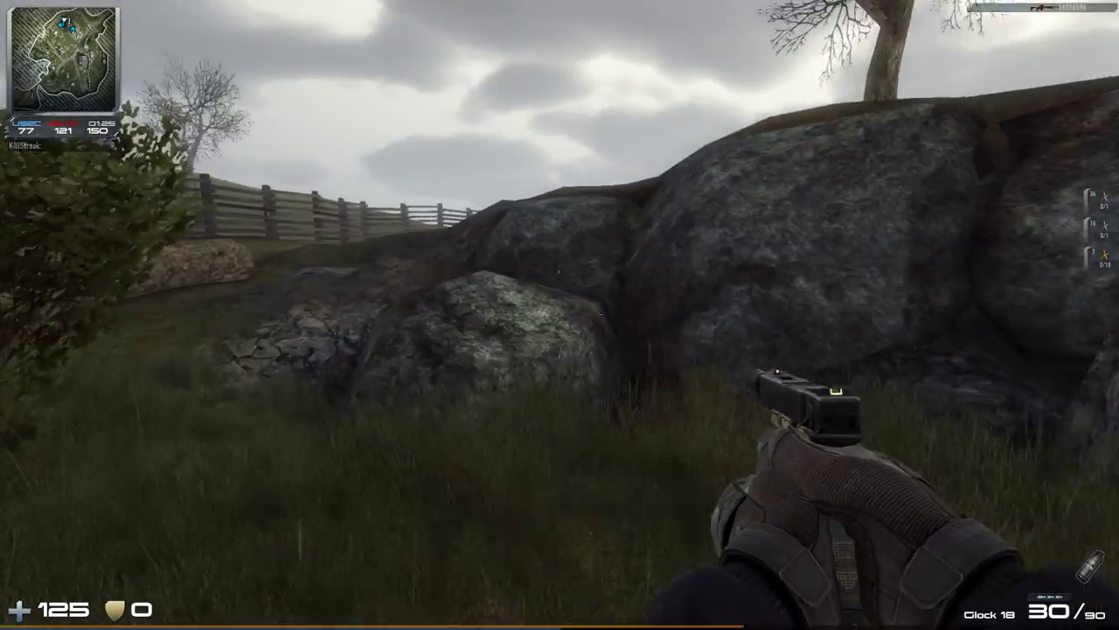
key("w")
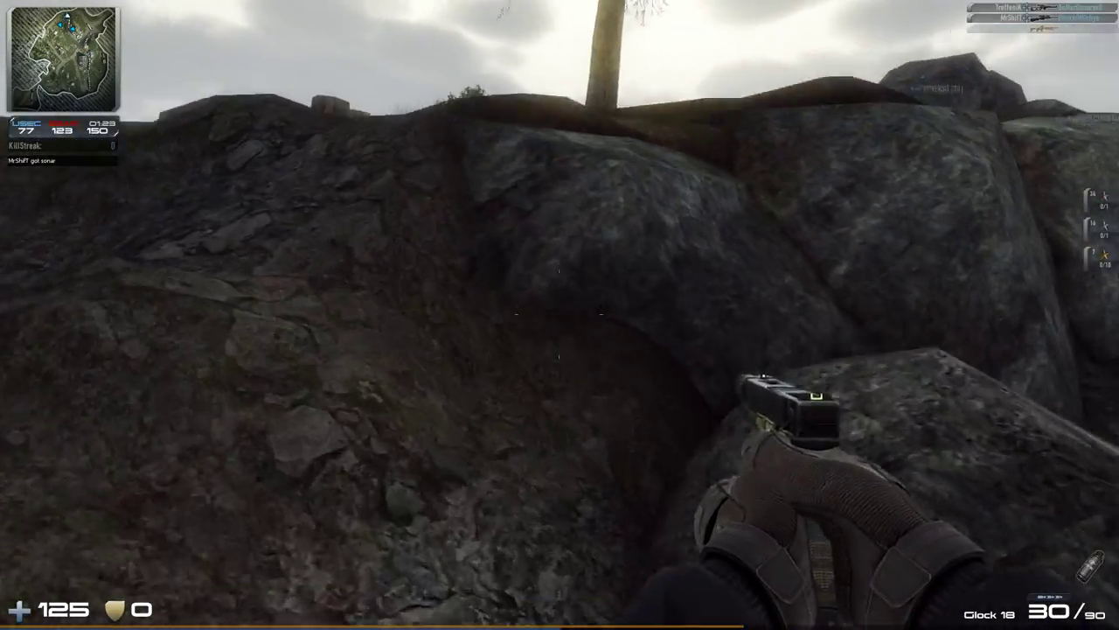
key("w")
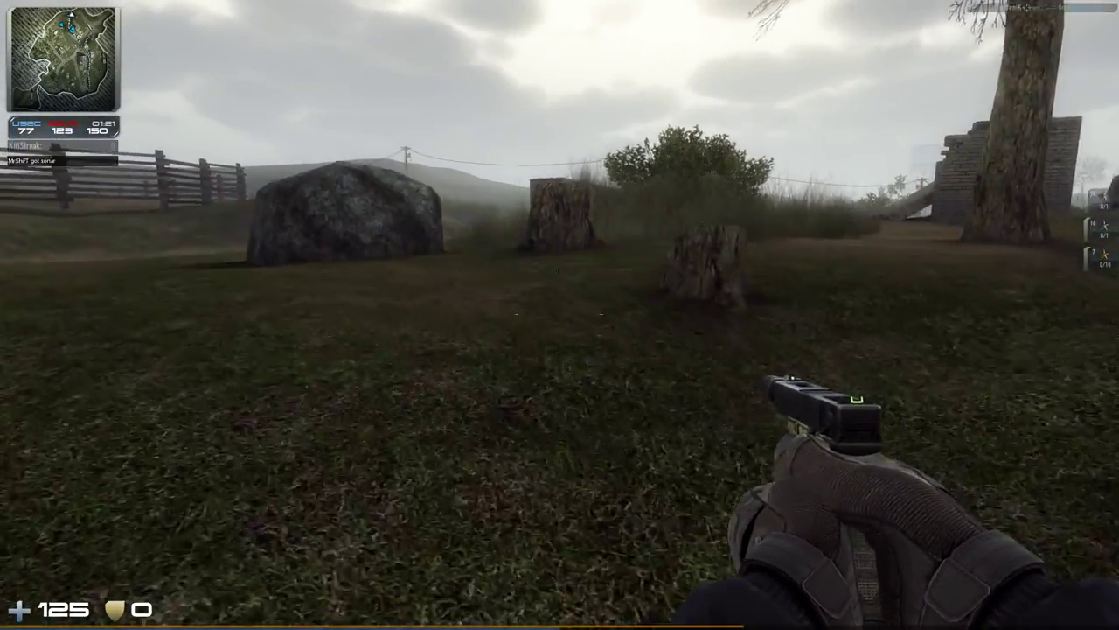
key("w")
key("1")
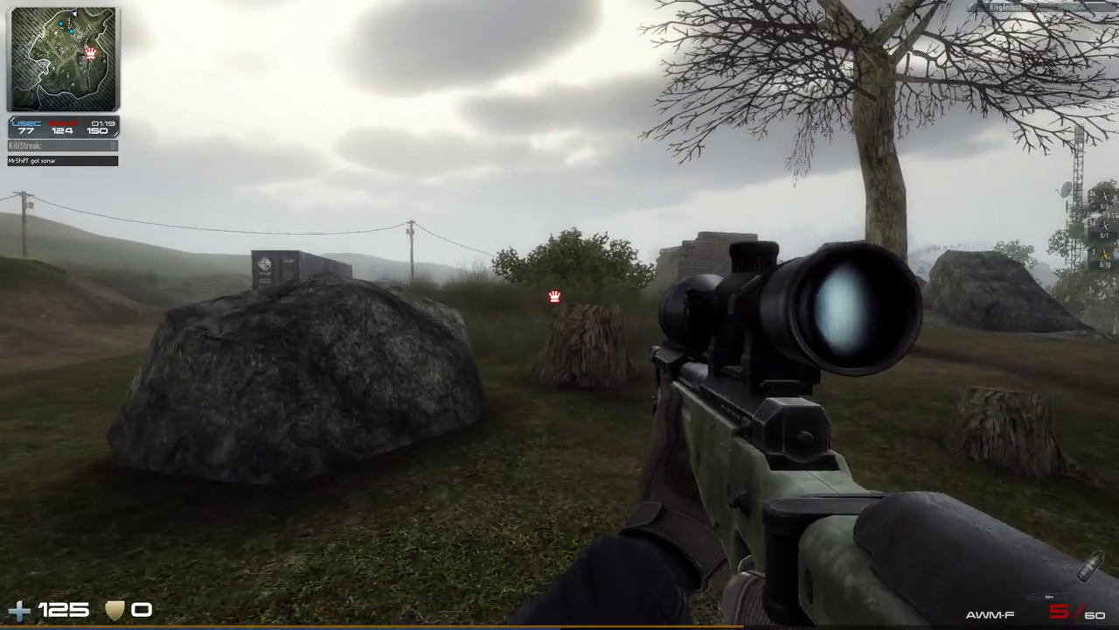
Scope in and fire four AWM-F rounds at enemies until killed by Pixelition
right_click(559, 315)
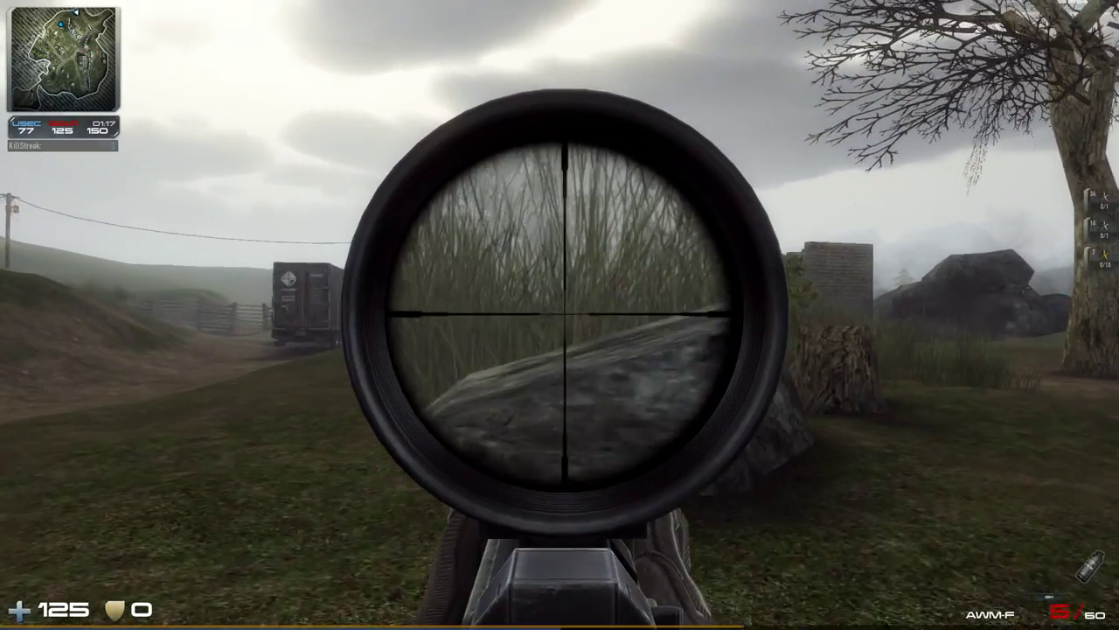
right_click(559, 315)
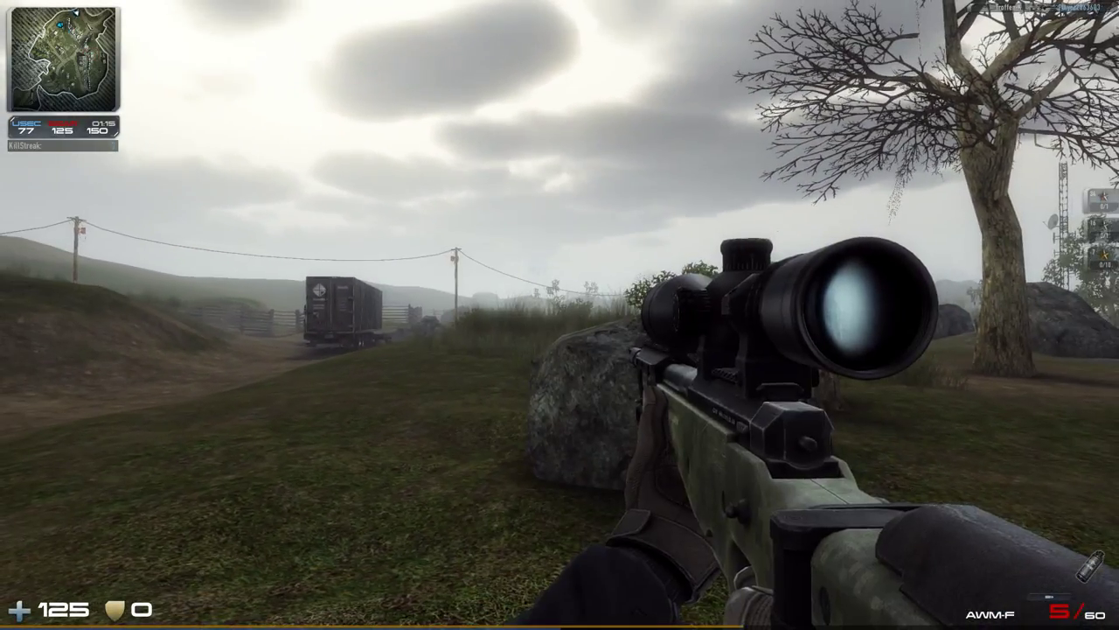
right_click(560, 315)
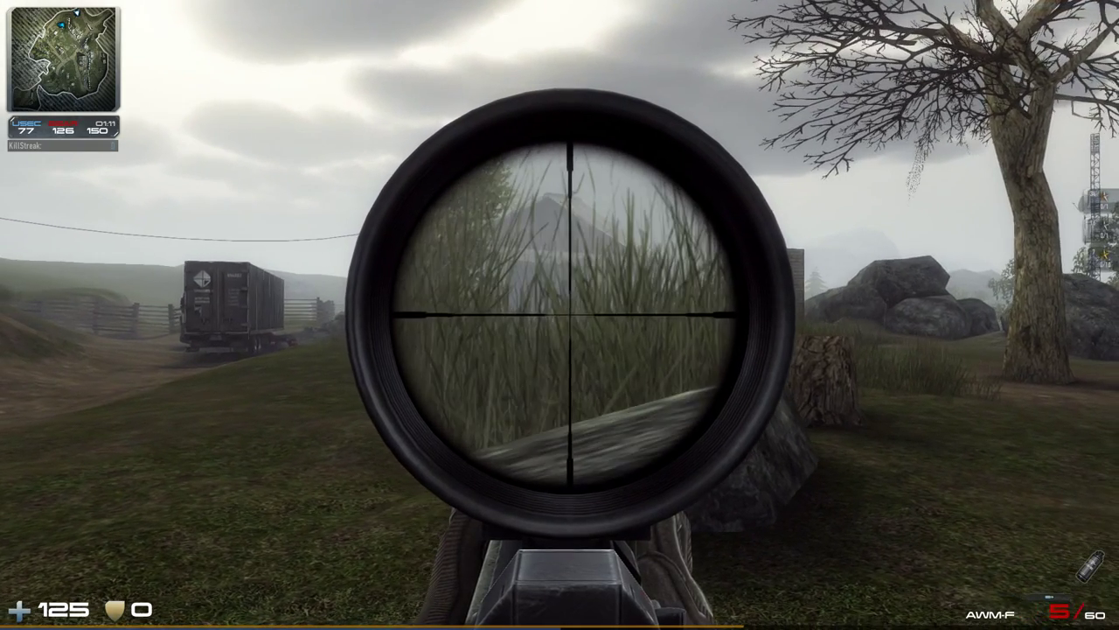
left_click(560, 315)
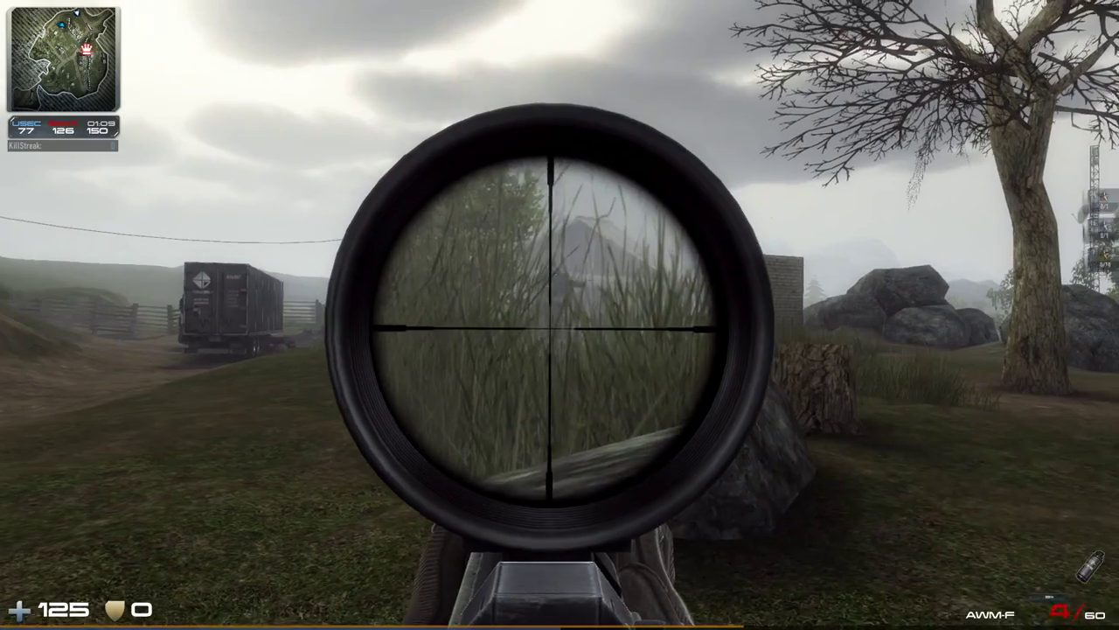
left_click(560, 315)
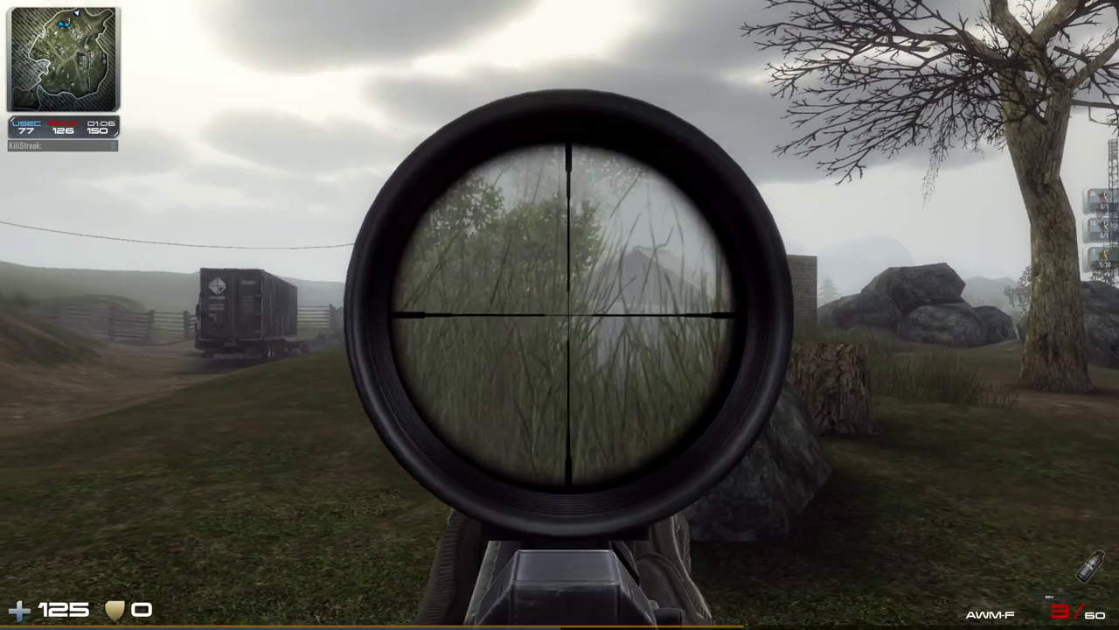
left_click(560, 315)
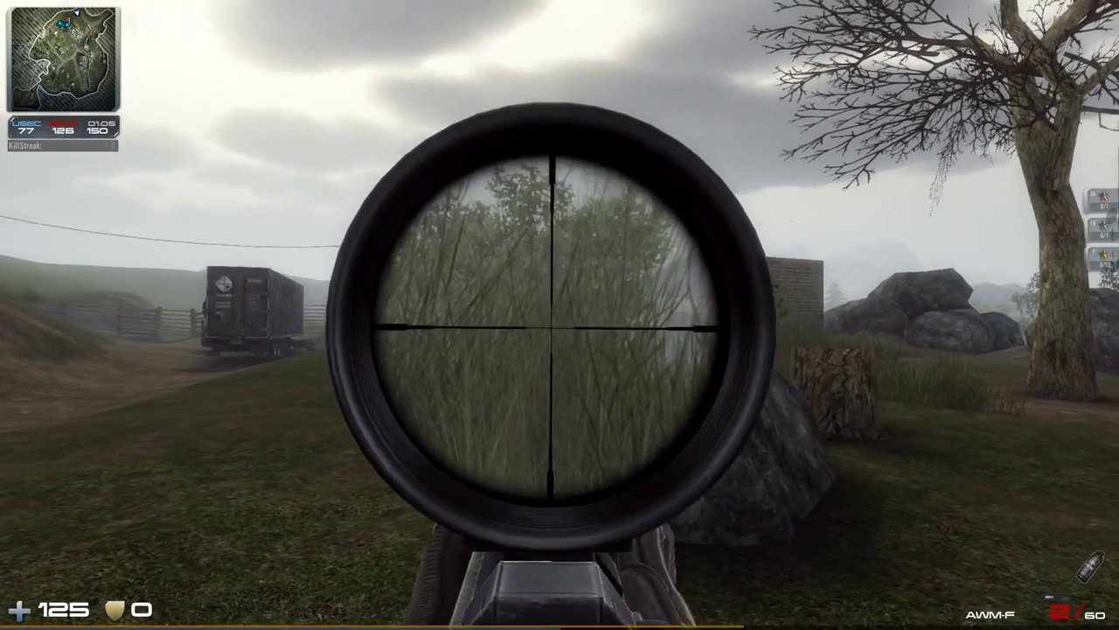
left_click(559, 315)
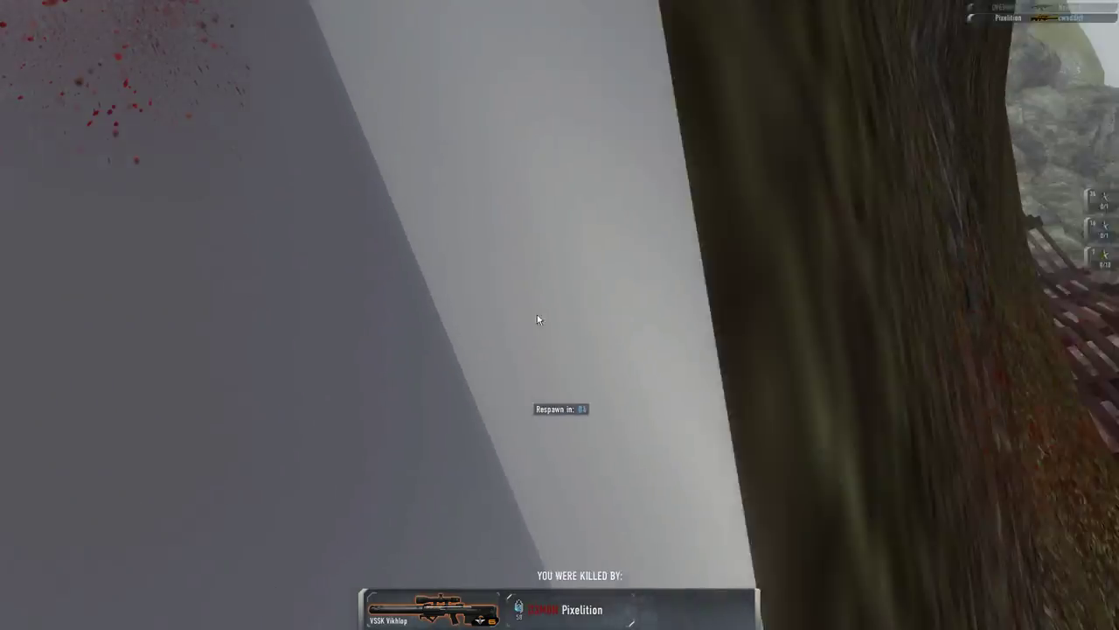
scroll(487, 317, "up", 3)
key("Tab")
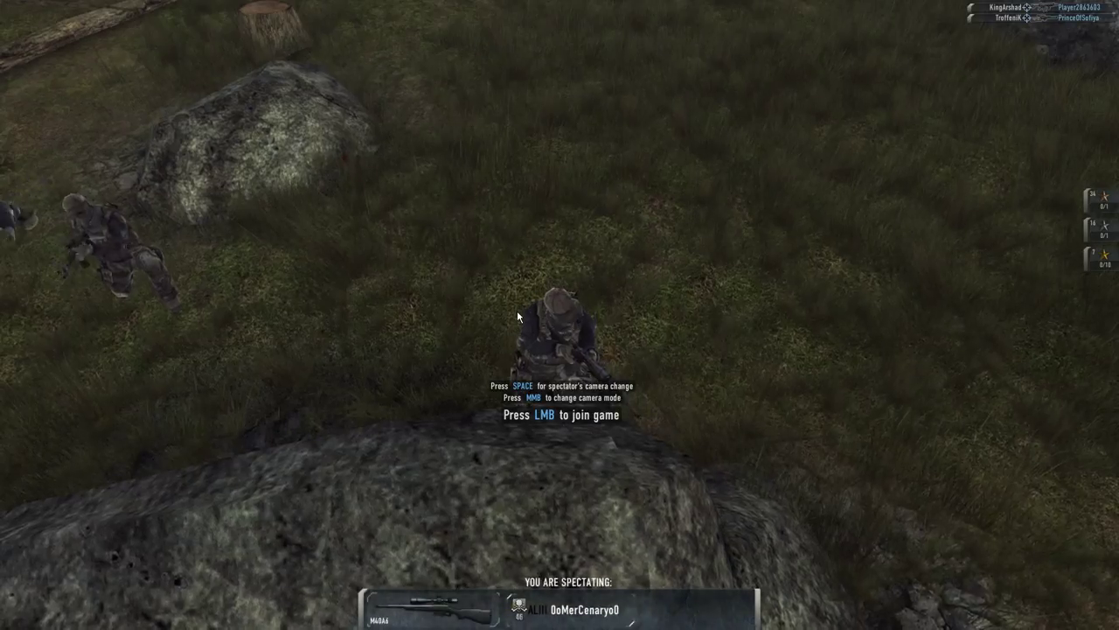
Respawn, advance with the Glock 18 past the tree to the rocks, then turn toward the brick wall
left_click(517, 311)
key("2")
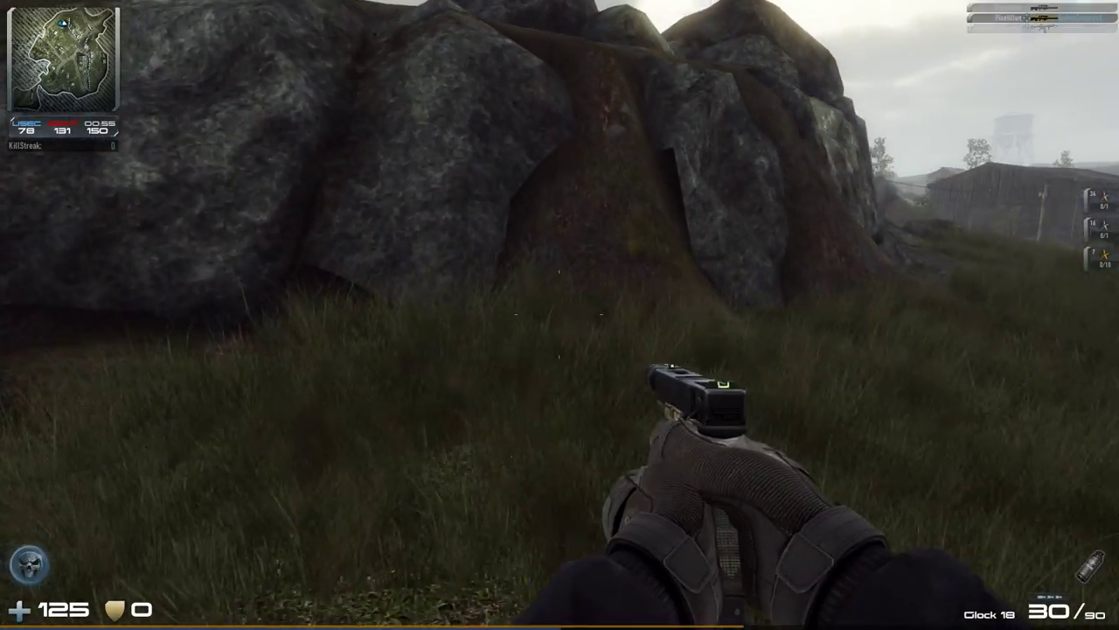
key("1")
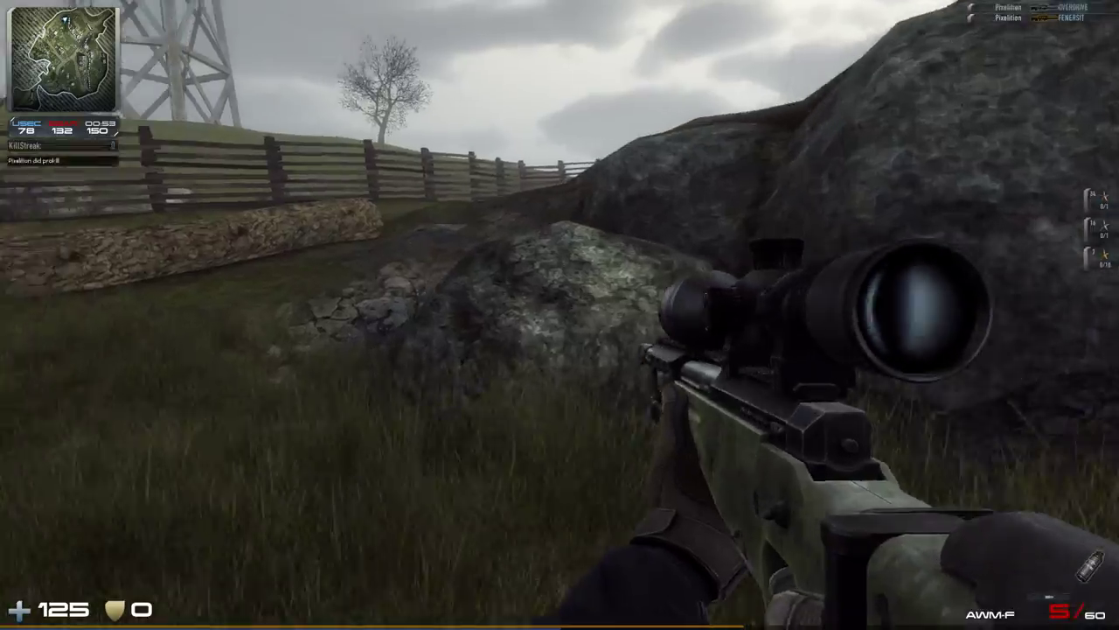
key("2")
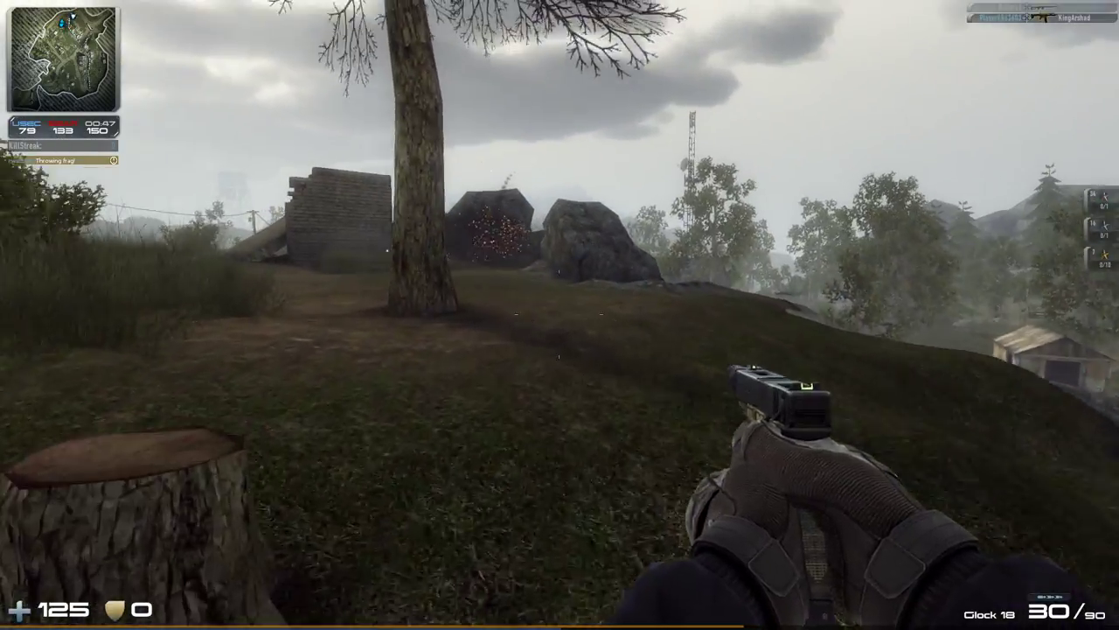
key("w")
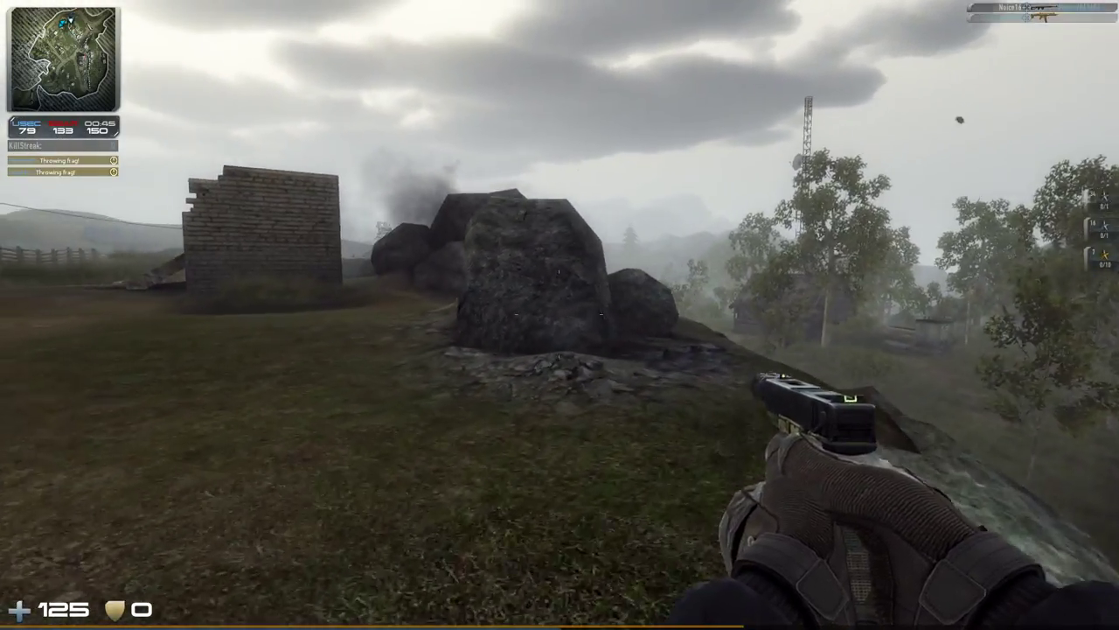
key("w")
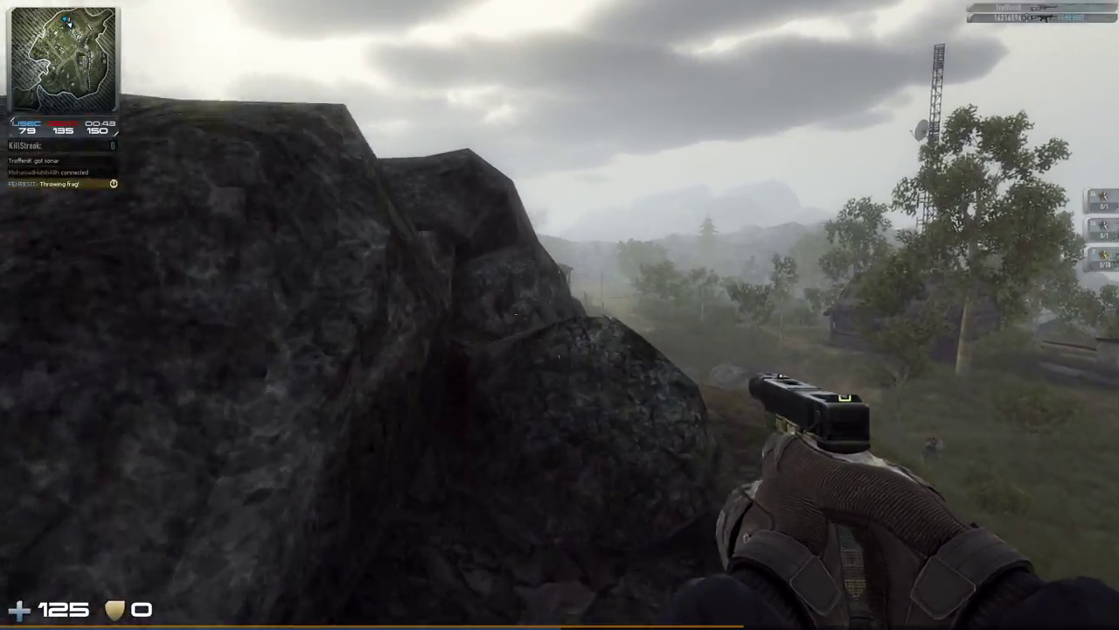
right_click(560, 315)
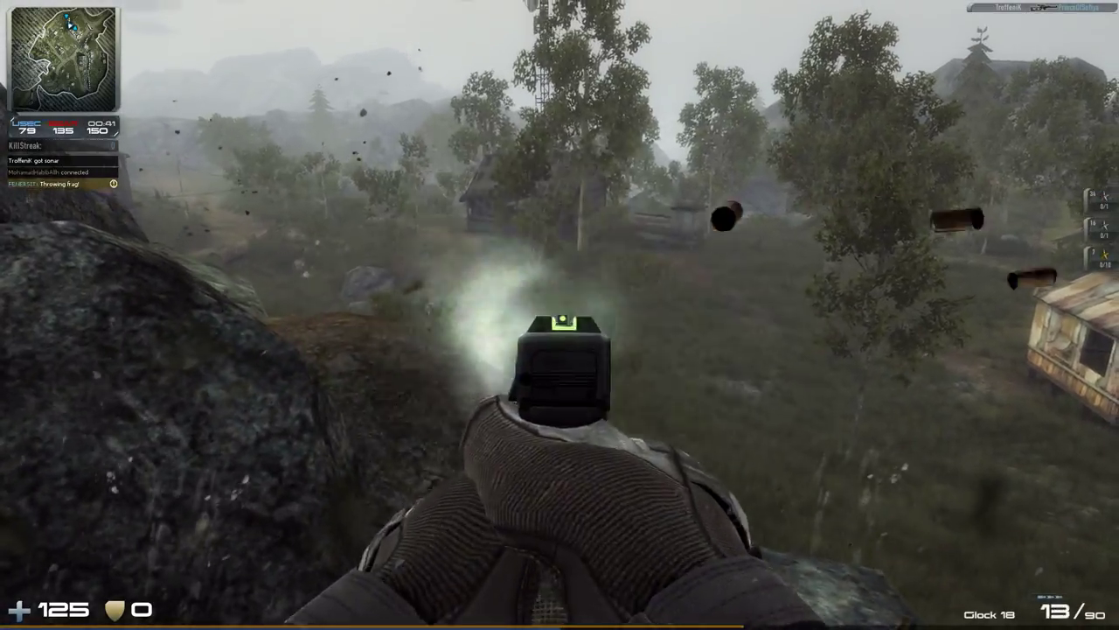
key("a")
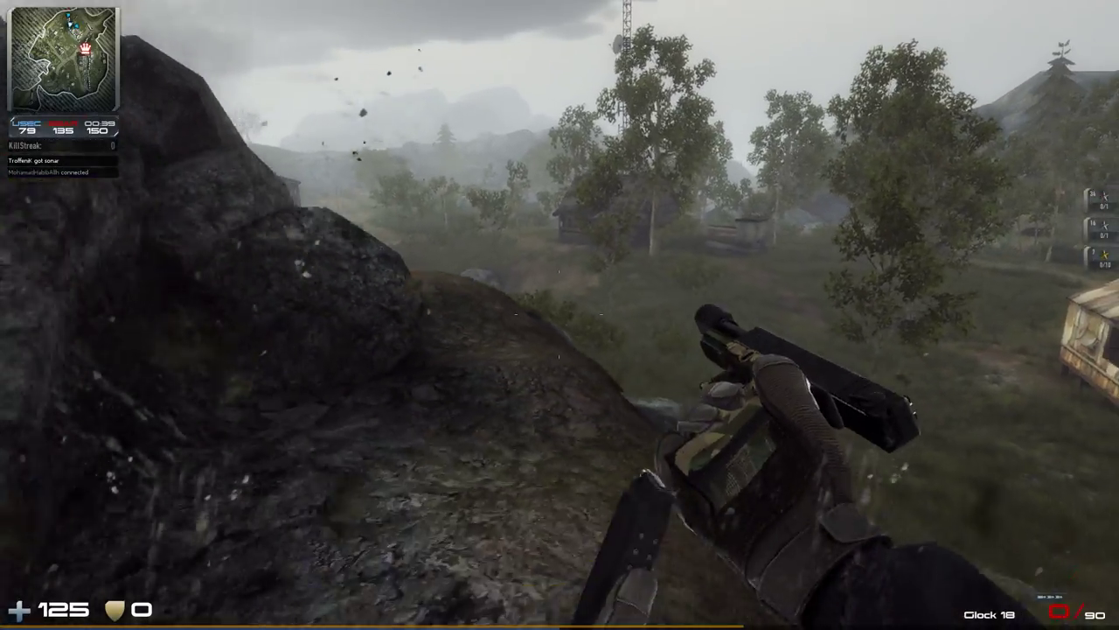
key("a")
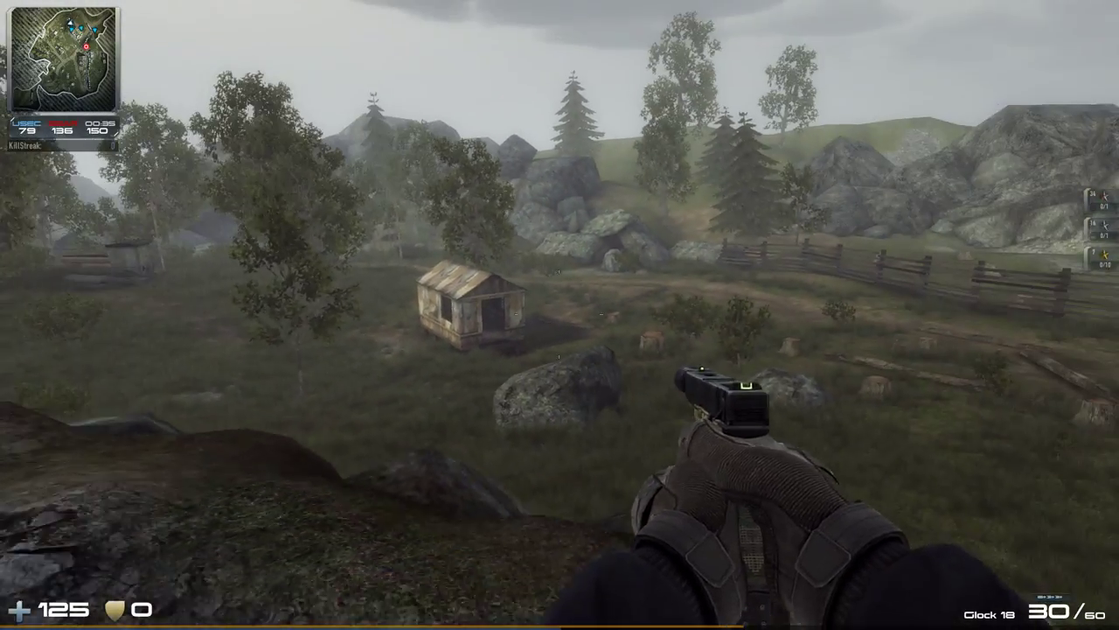
Snipe Noice16 at the shed with the AWM-F, reposition, and scope onto another enemy
right_click(560, 314)
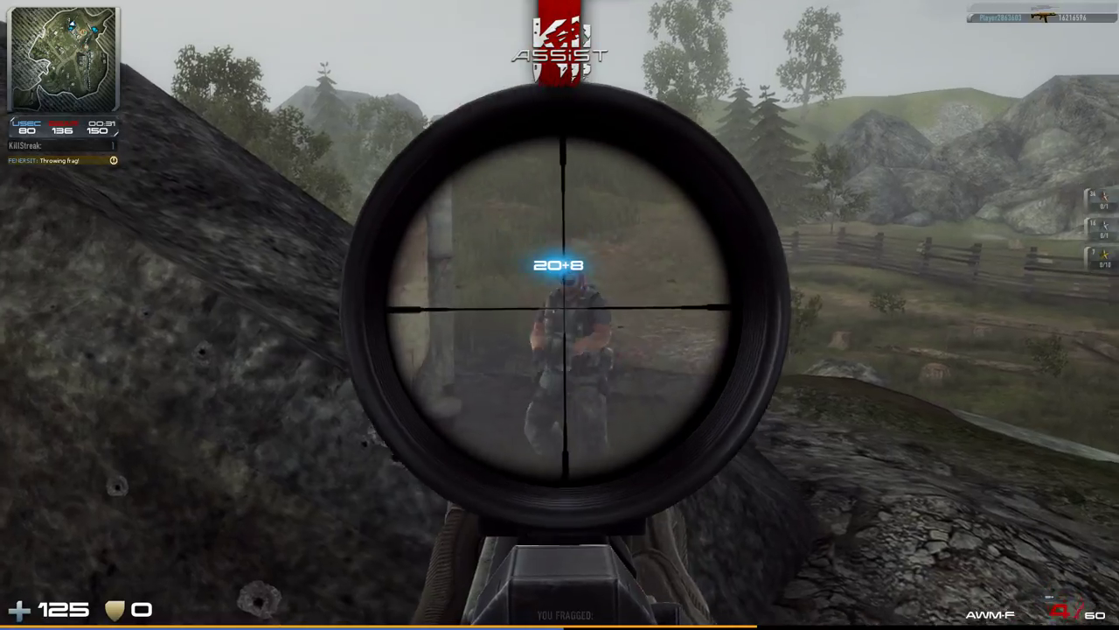
left_click(560, 315)
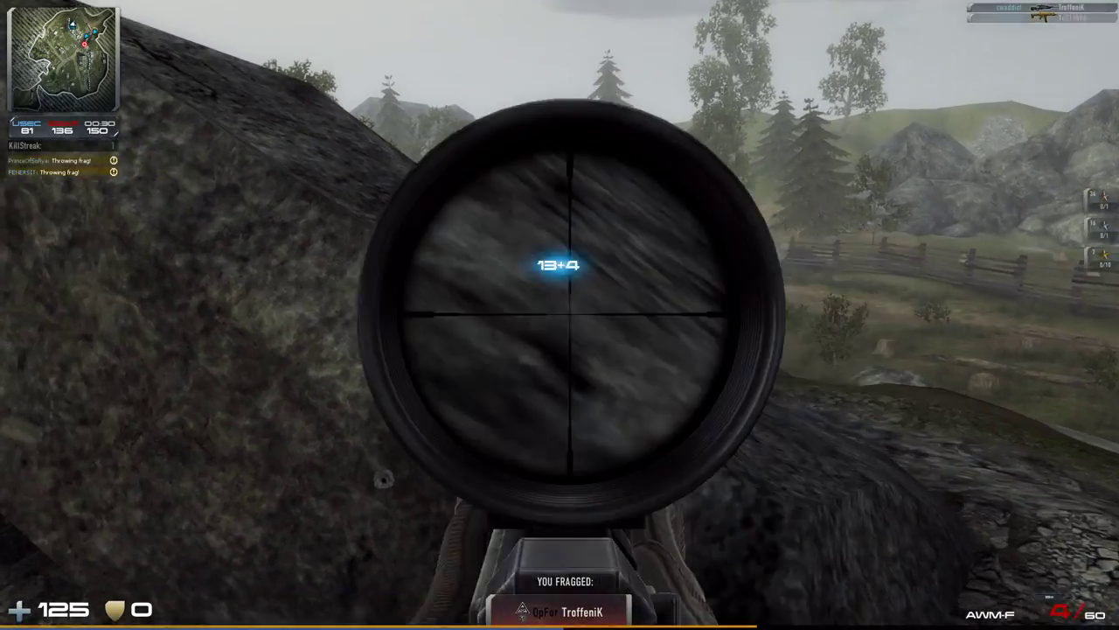
right_click(559, 315)
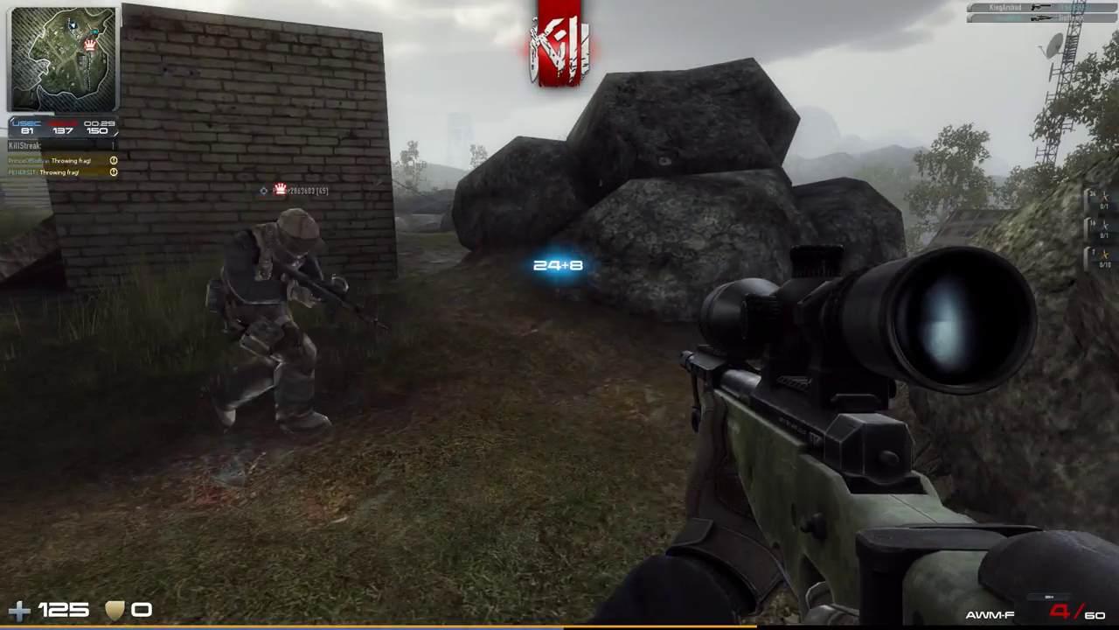
key("w")
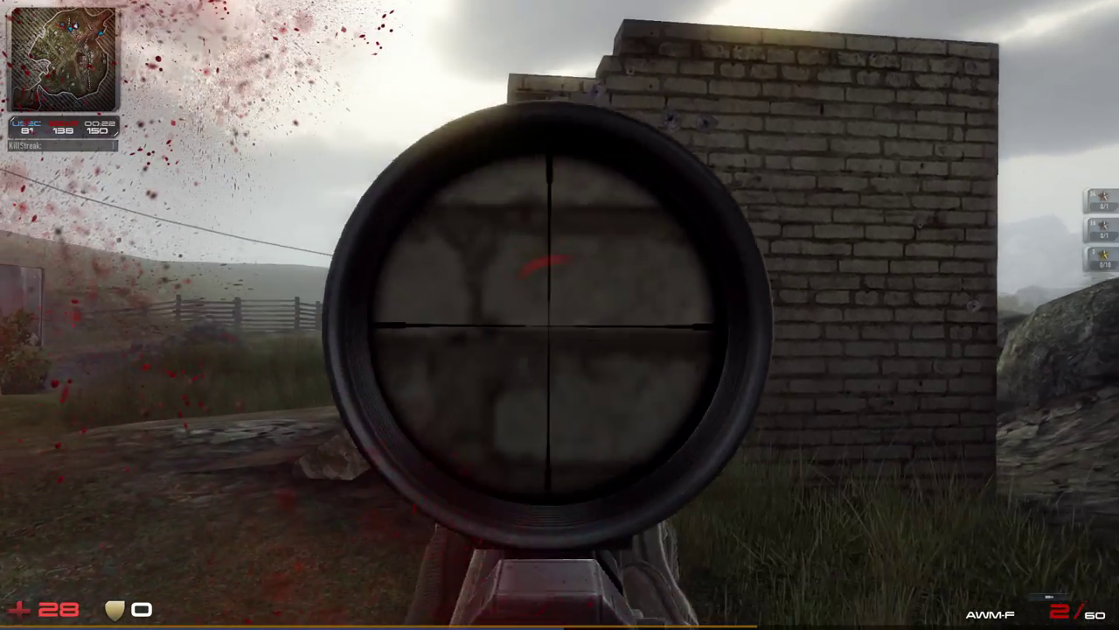
right_click(559, 315)
right_click(560, 315)
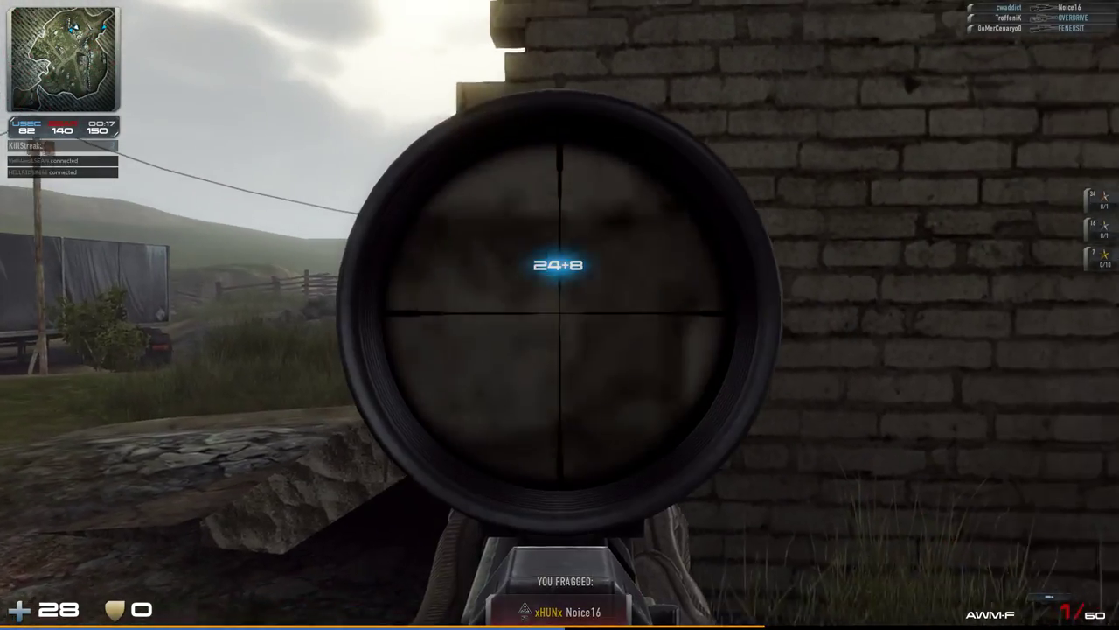
right_click(560, 315)
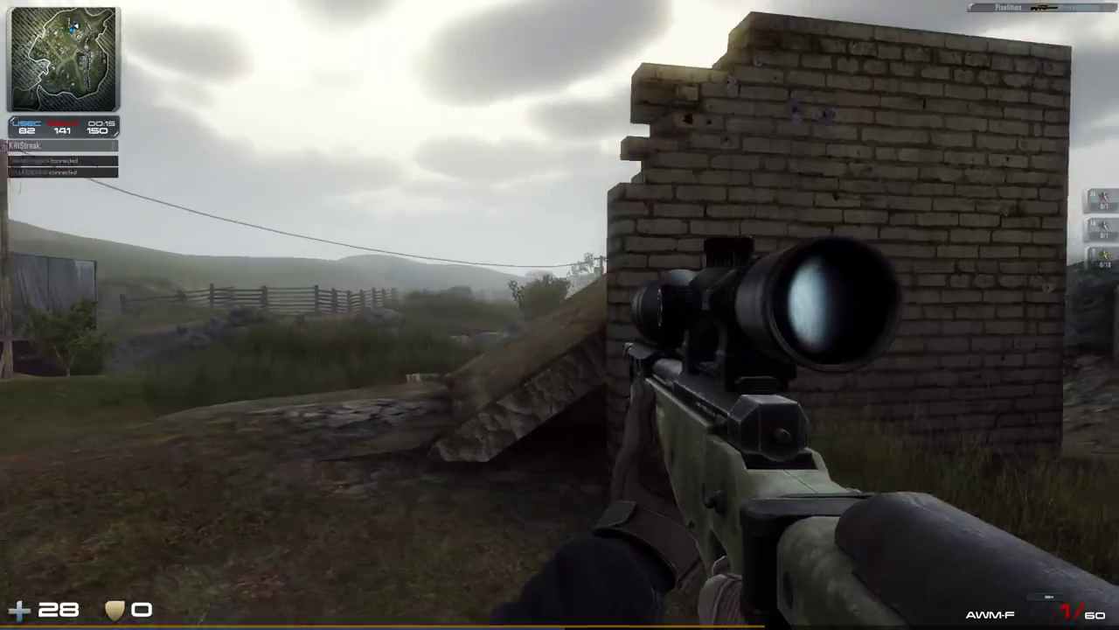
right_click(560, 315)
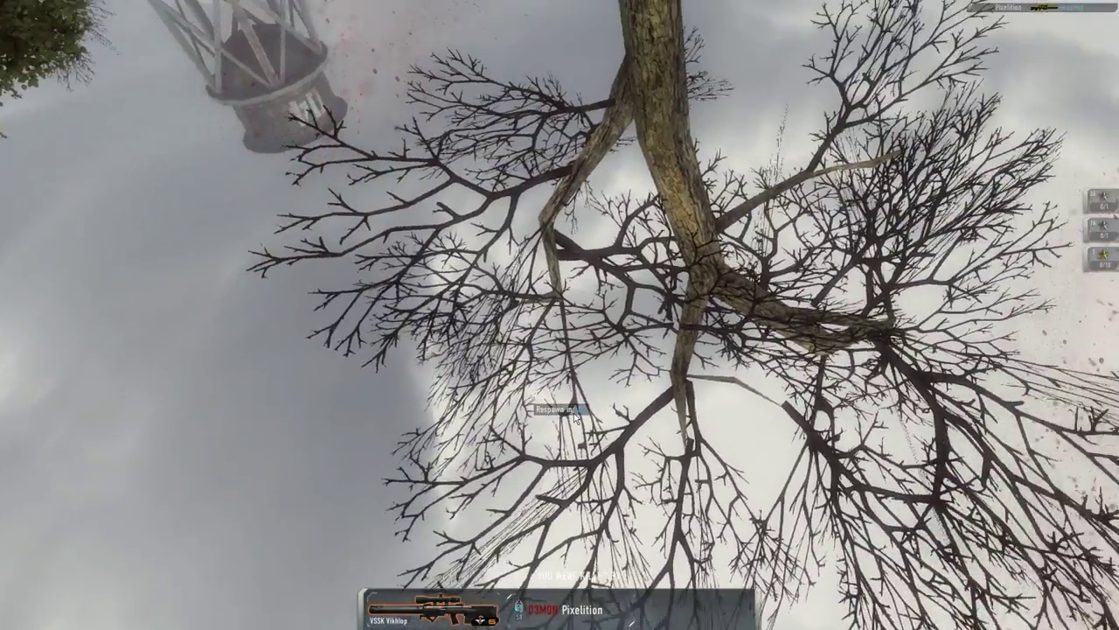
Check the scoreboard, respawn, and fire one scoped AWM-F shot before the match ends
key("Tab")
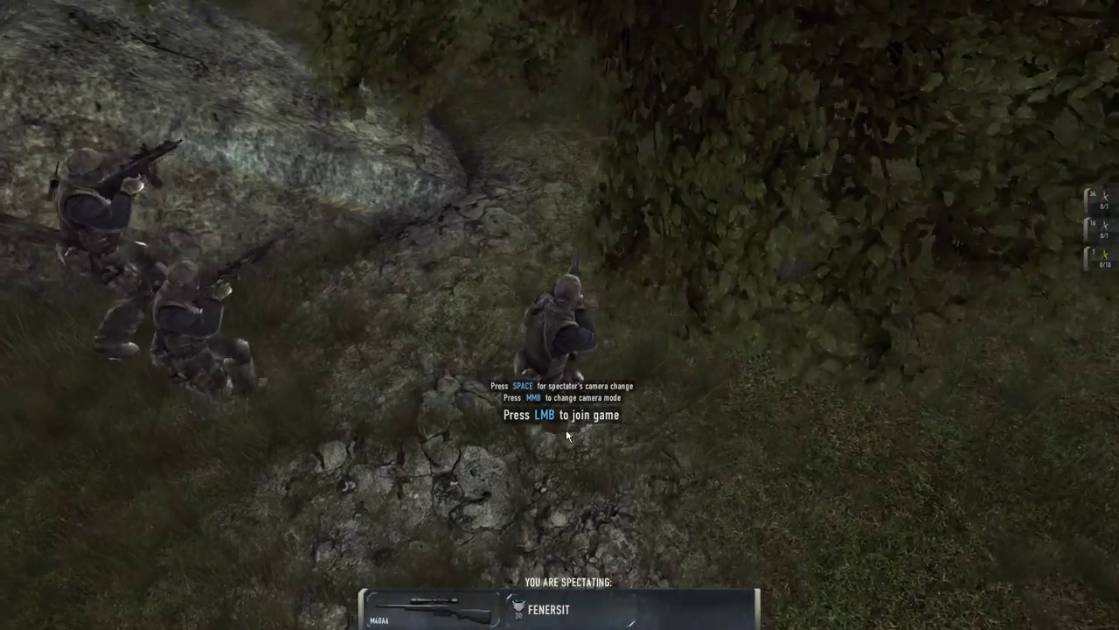
left_click(565, 428)
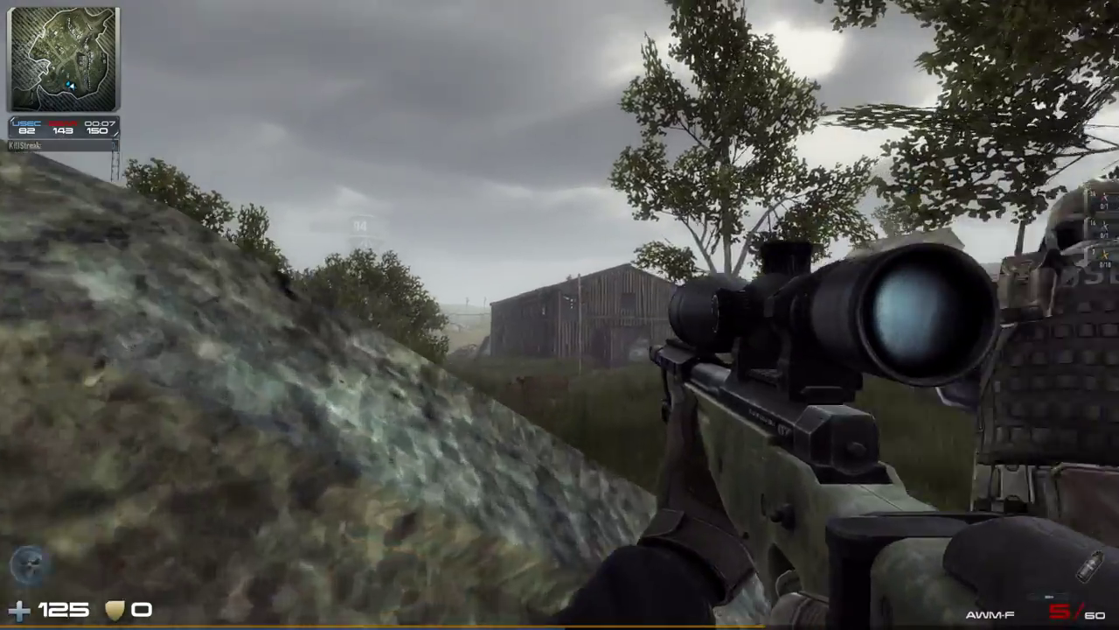
right_click(559, 315)
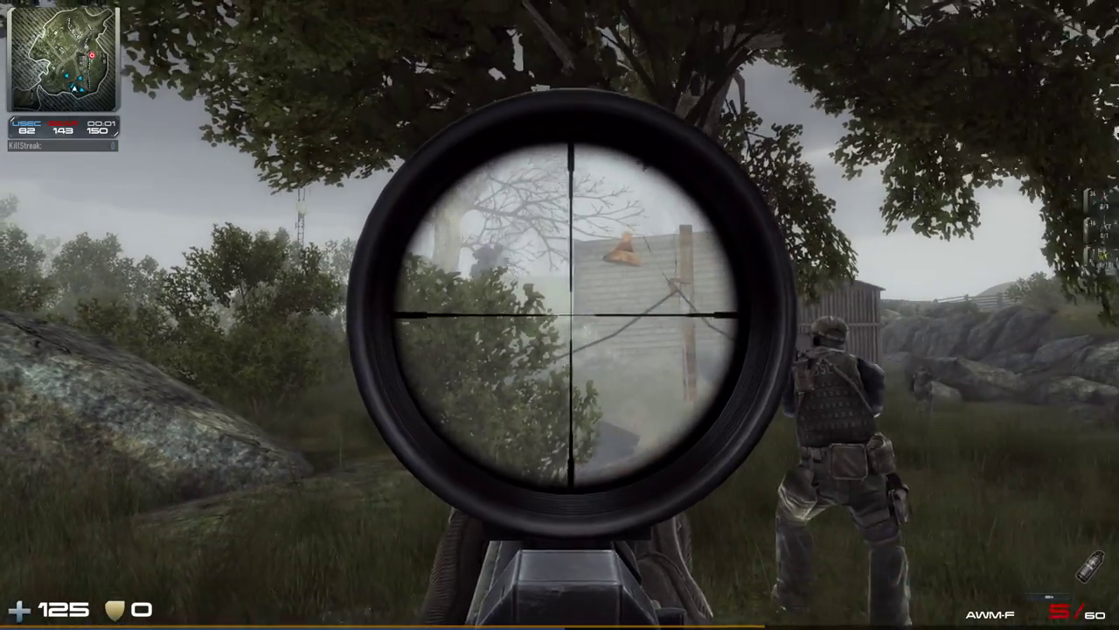
left_click(560, 315)
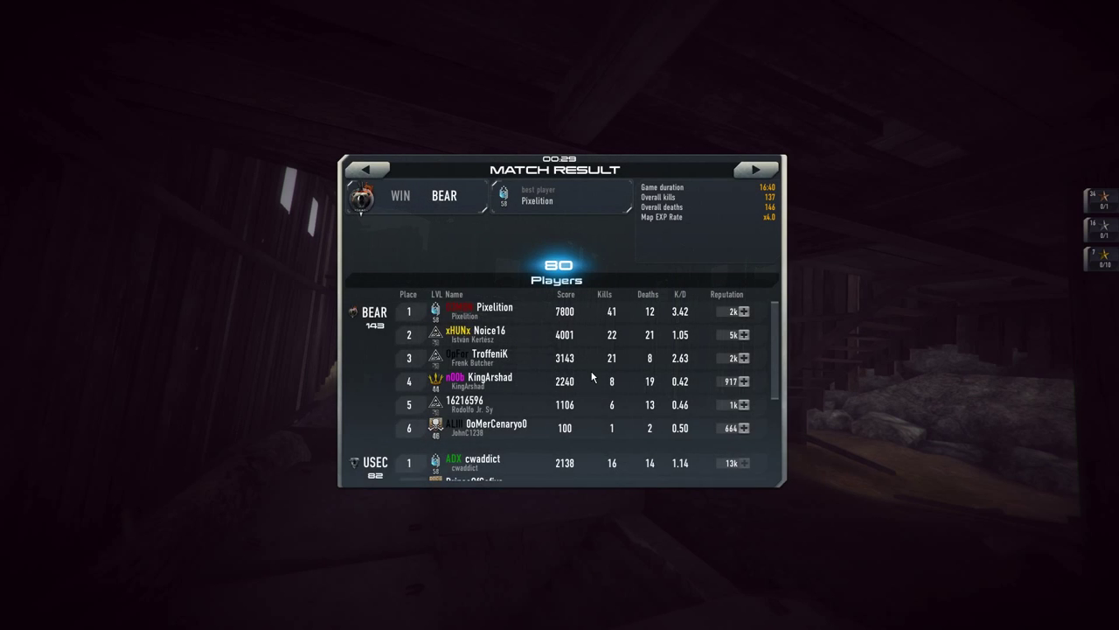
scroll(588, 374, "down", 2)
scroll(641, 425, "down", 2)
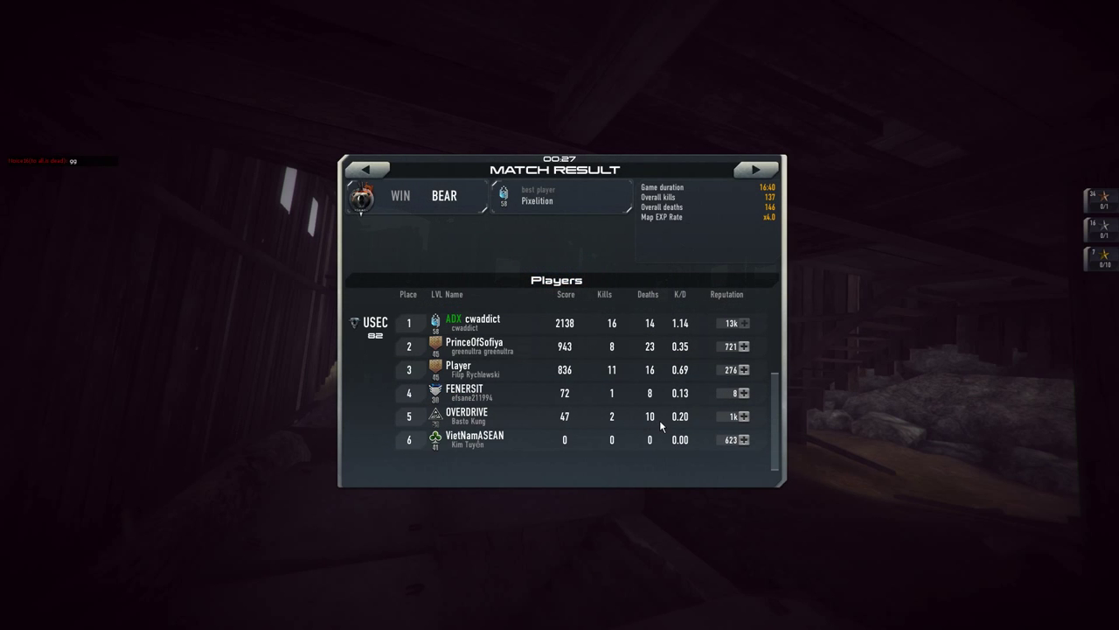
scroll(659, 420, "up", 4)
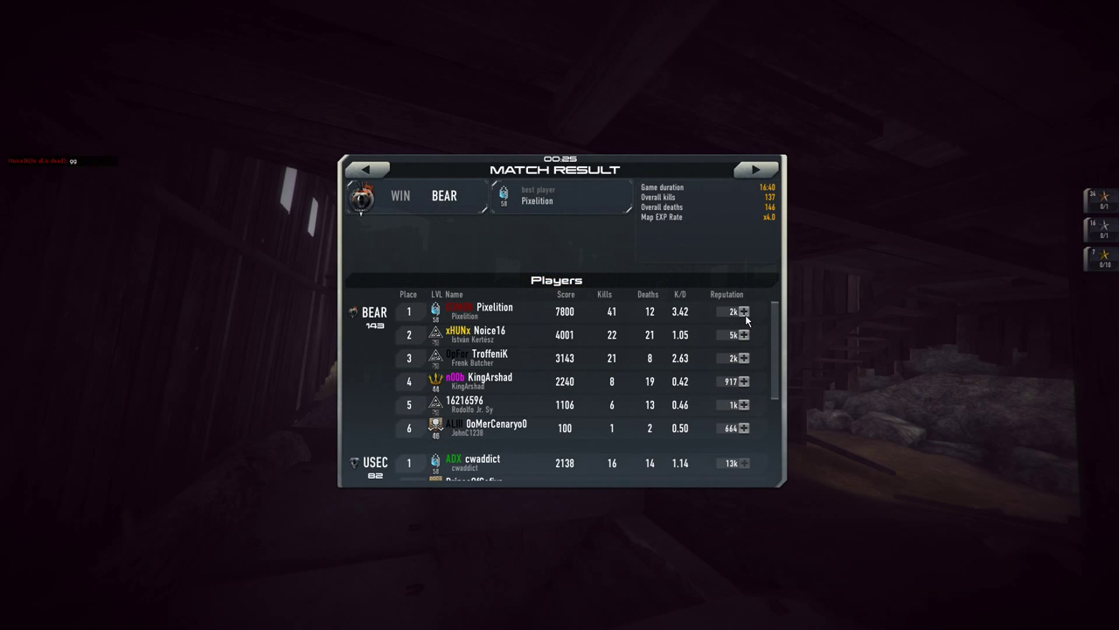
Give the top BEAR player a + reputation vote on the Match Result screen
left_click(744, 312)
scroll(665, 406, "down", 4)
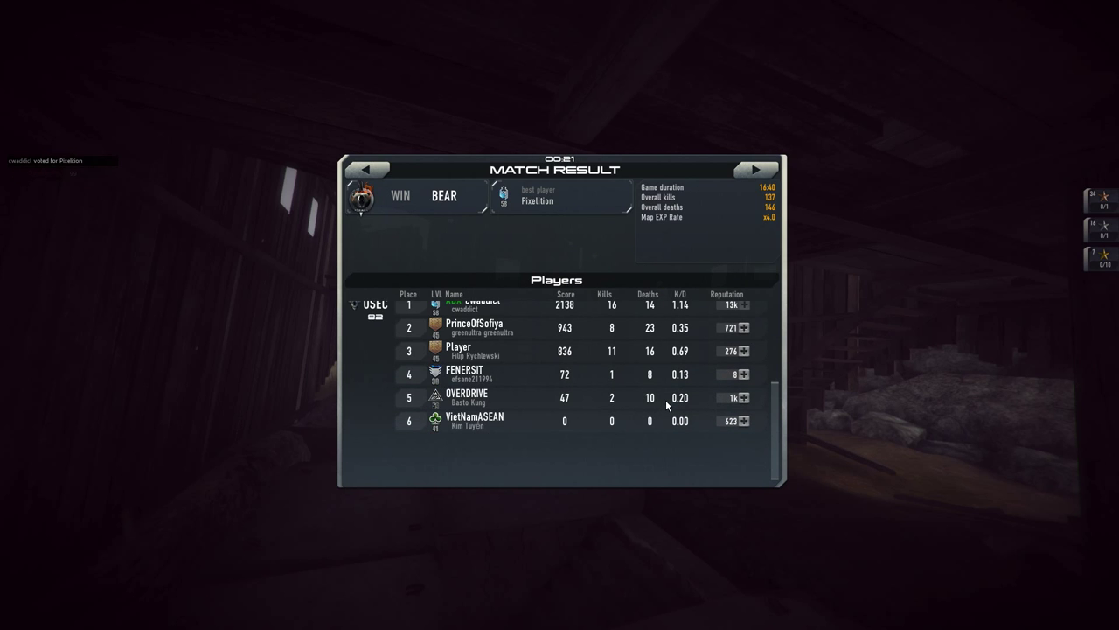
scroll(667, 400, "up", 4)
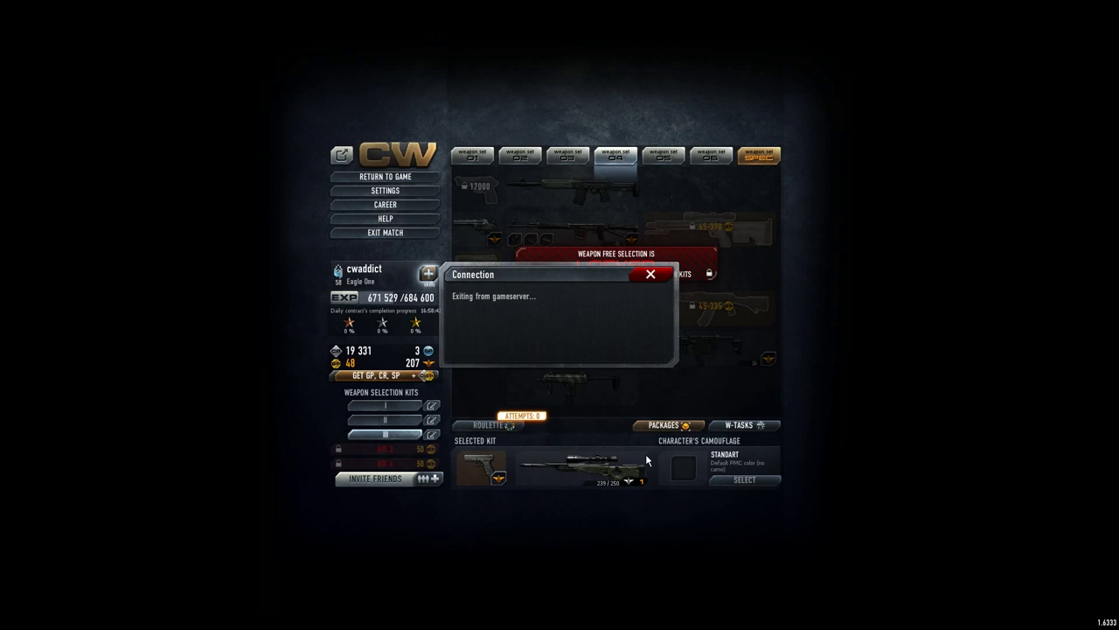
Pay to repair the AWM-F to full condition, then view weapon sets 06 and 05
left_click(585, 467)
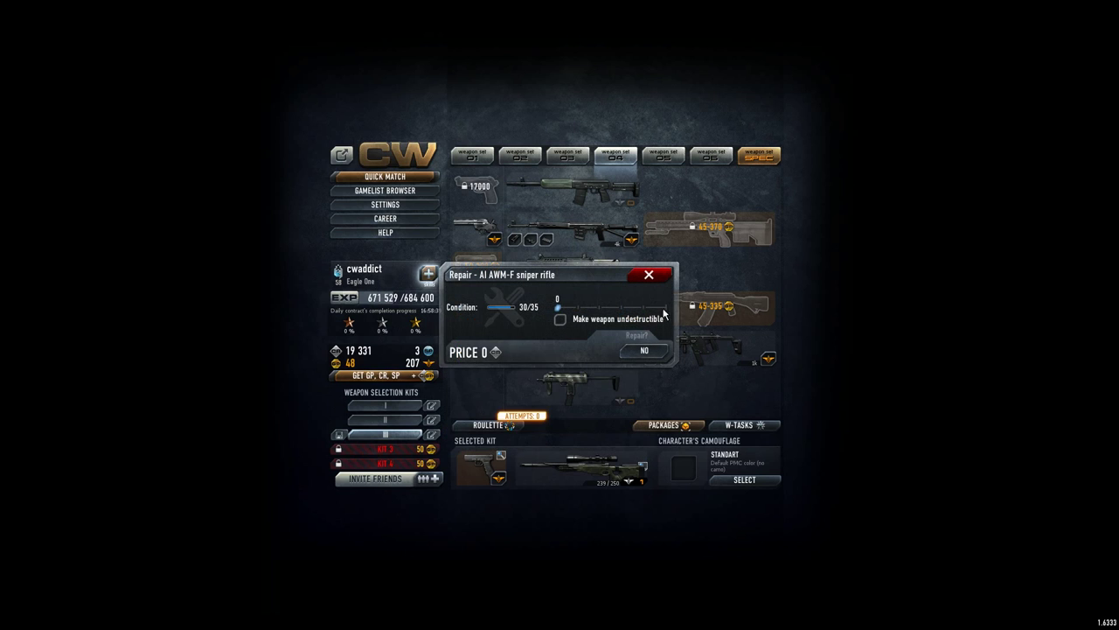
left_click(664, 307)
left_click(588, 352)
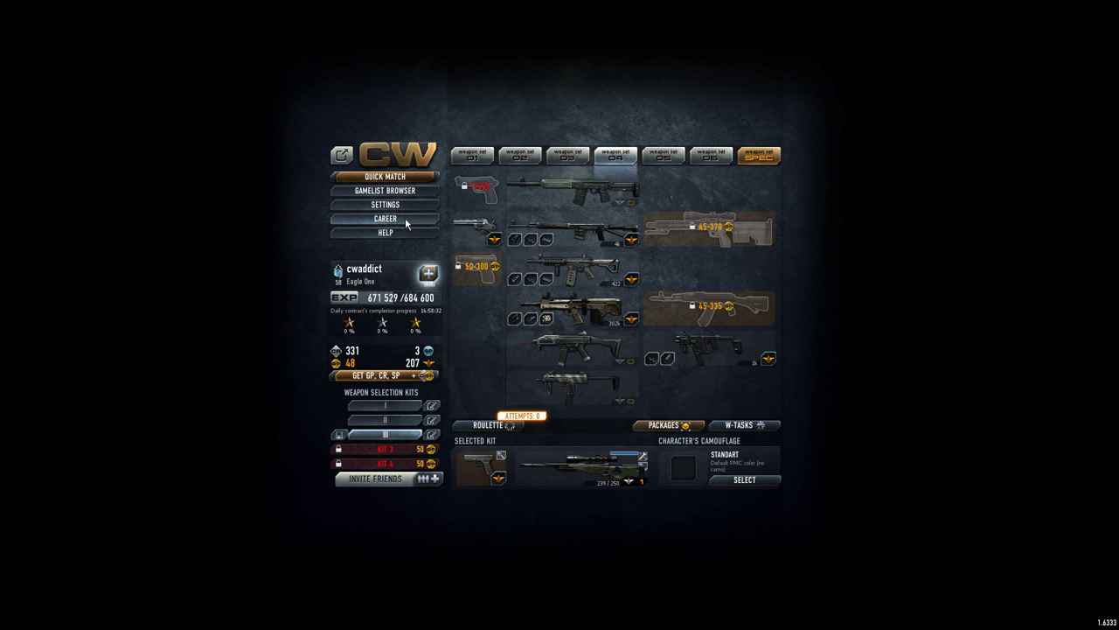
left_click(710, 156)
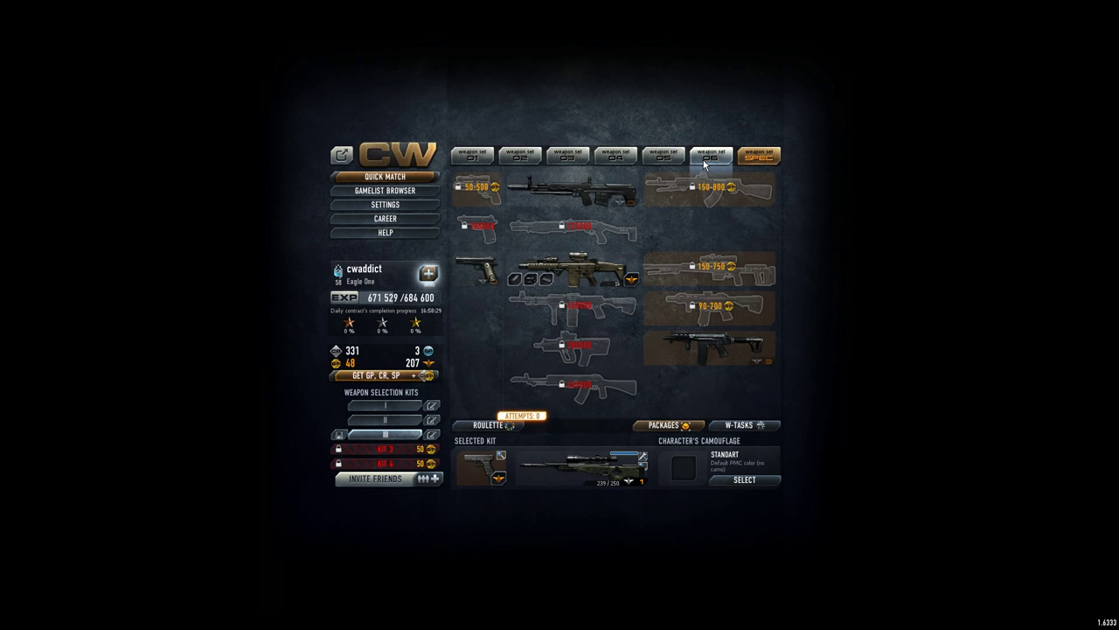
left_click(663, 156)
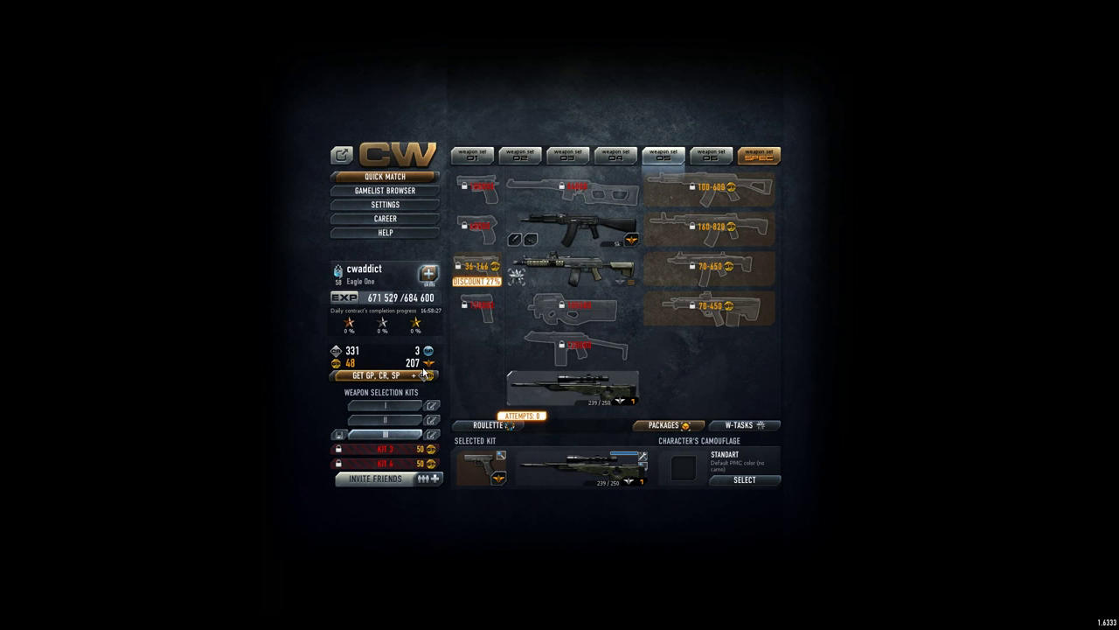
left_click(401, 219)
left_click(488, 341)
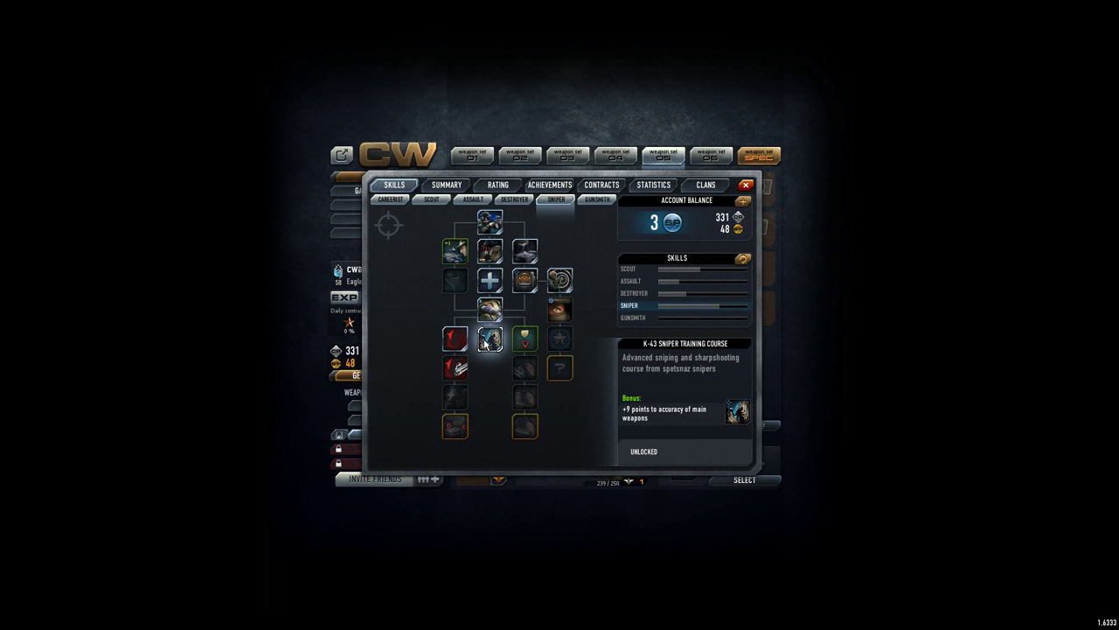
left_click(524, 338)
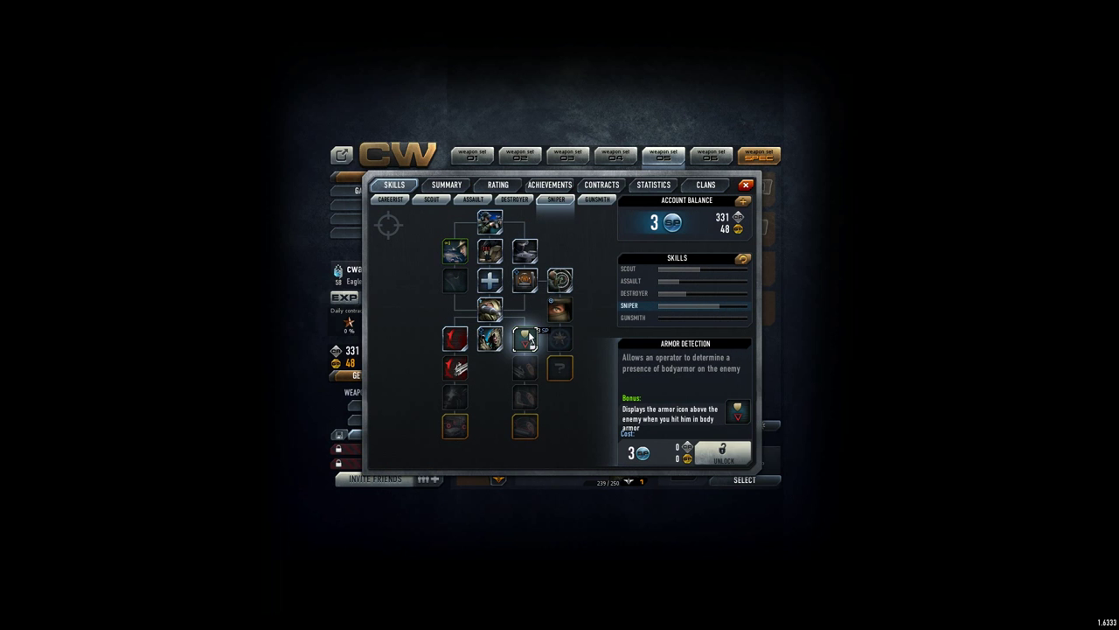
left_click(558, 309)
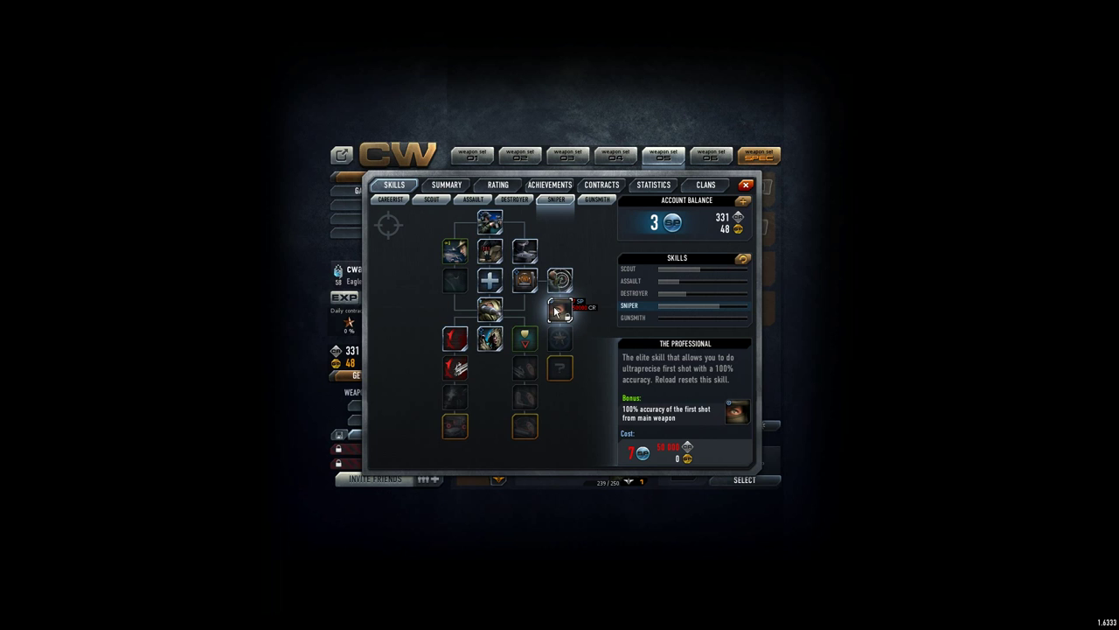
left_click(559, 339)
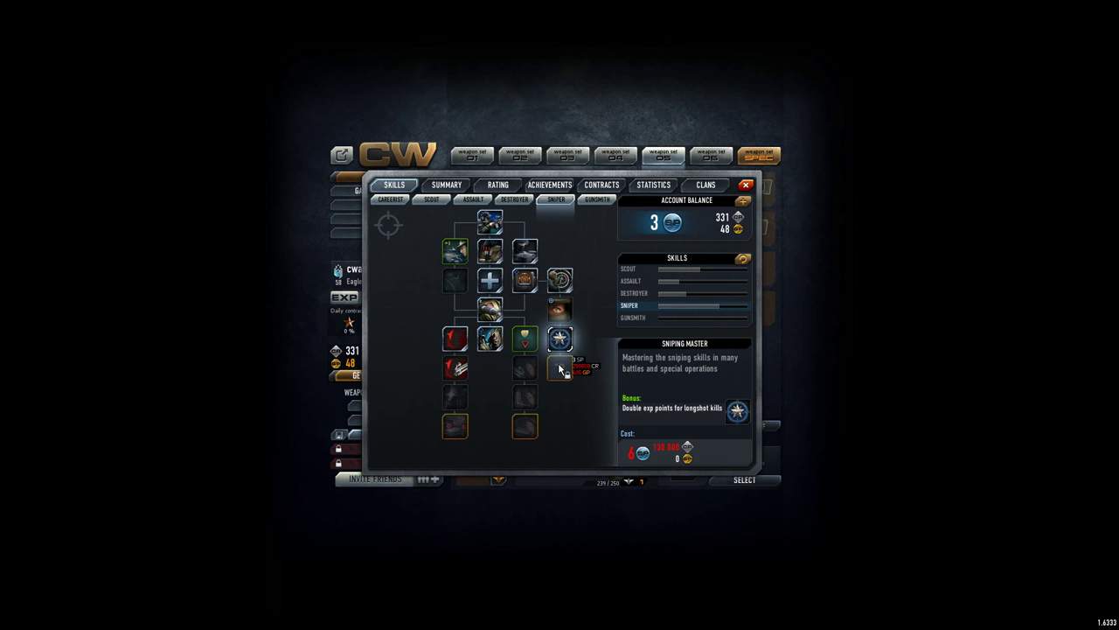
left_click(559, 368)
left_click(433, 200)
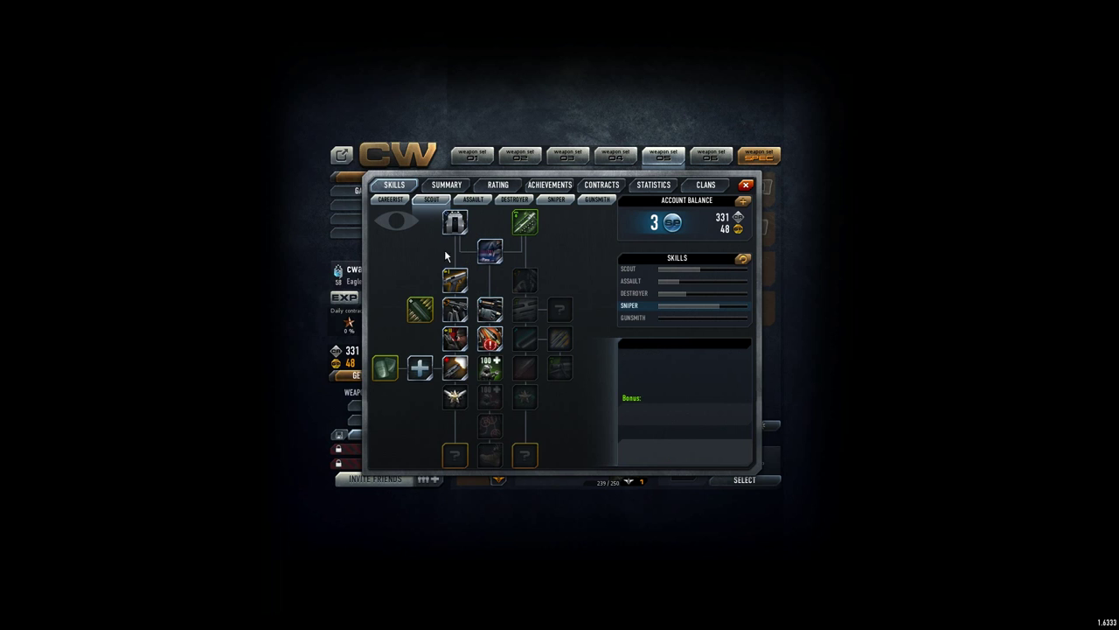
left_click(457, 368)
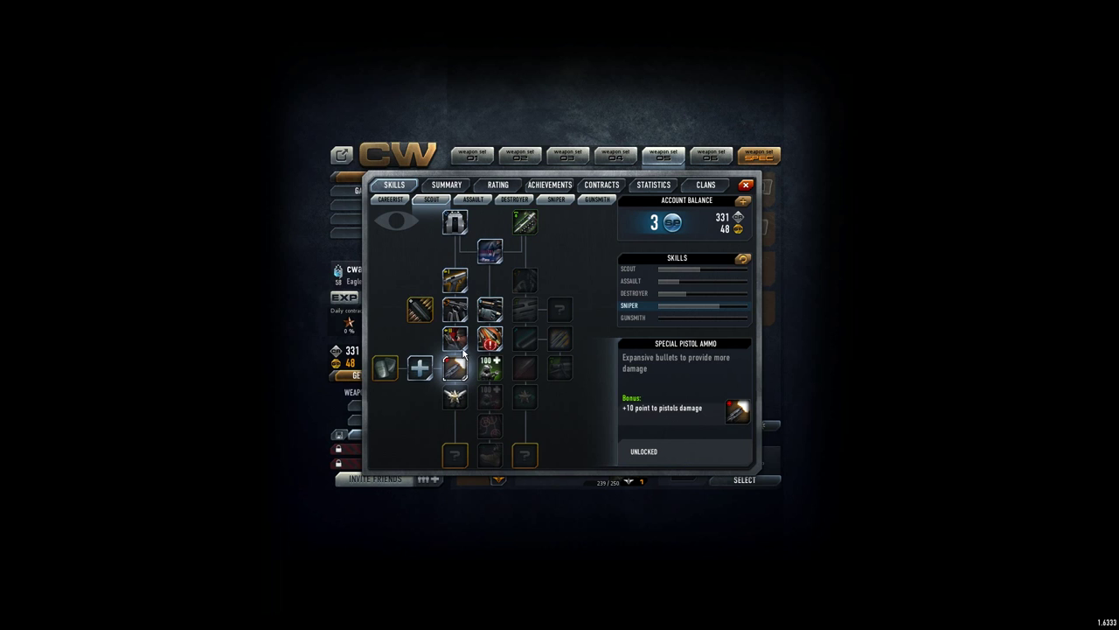
left_click(457, 339)
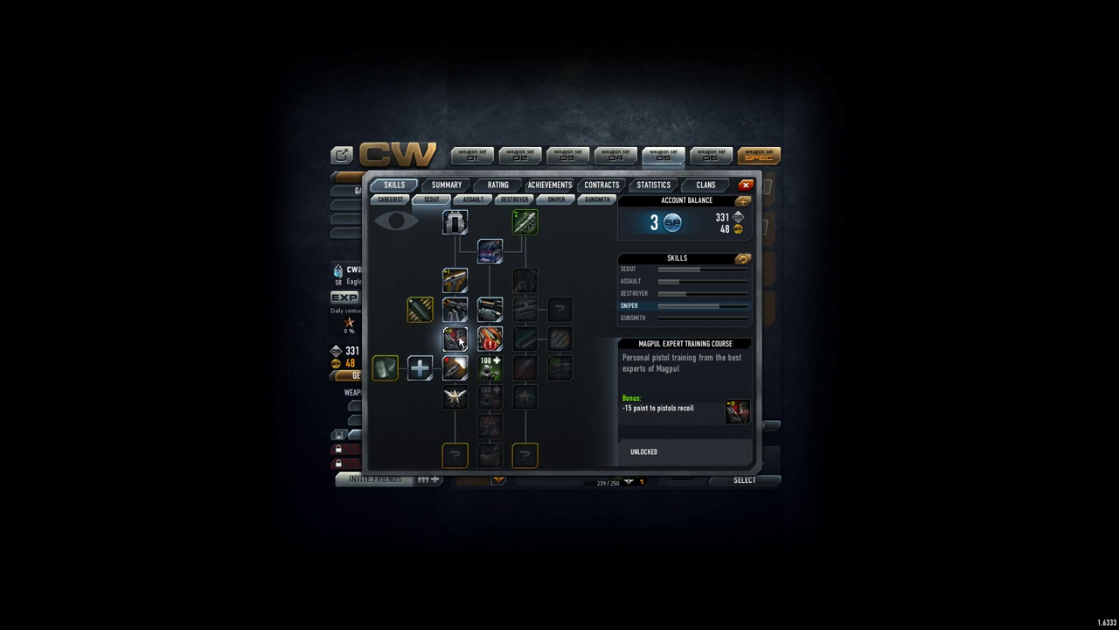
left_click(514, 200)
left_click(556, 199)
left_click(597, 200)
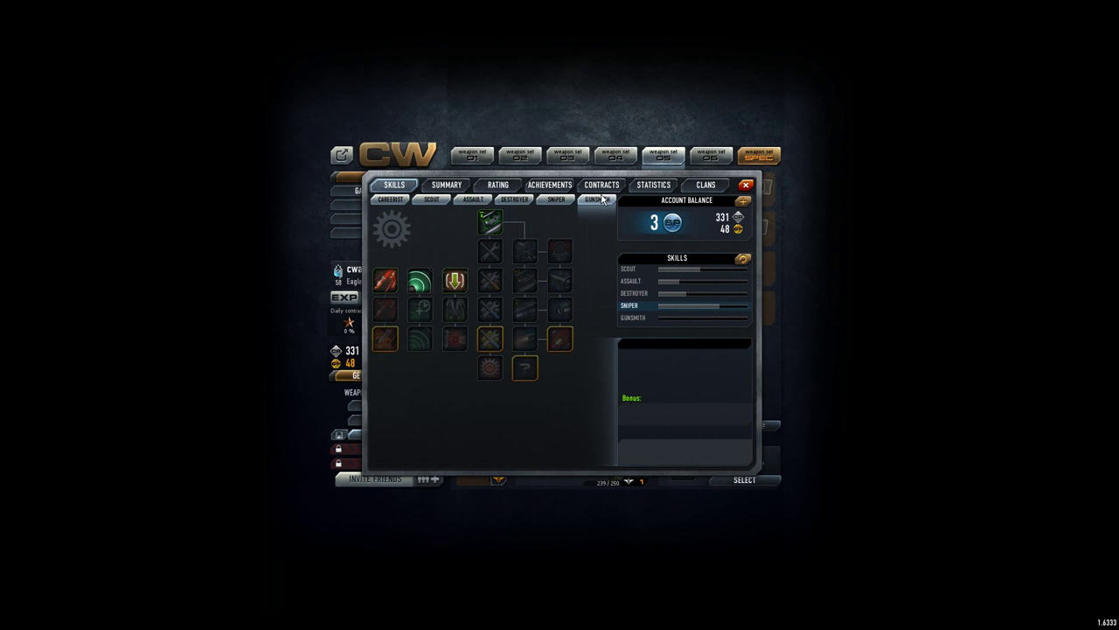
left_click(556, 199)
left_click(514, 199)
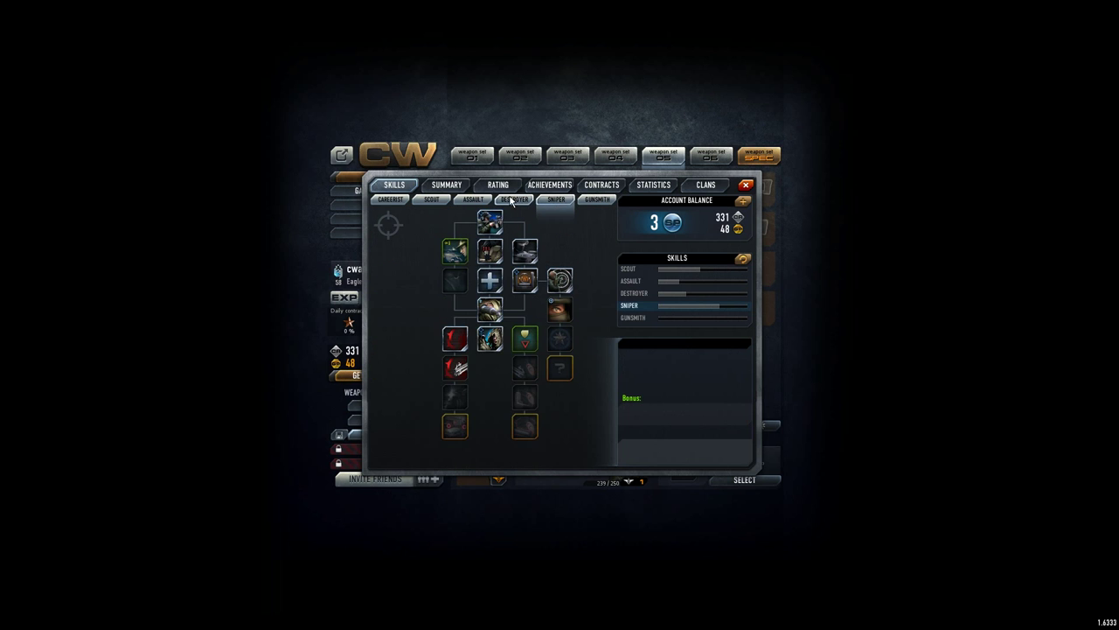
left_click(748, 184)
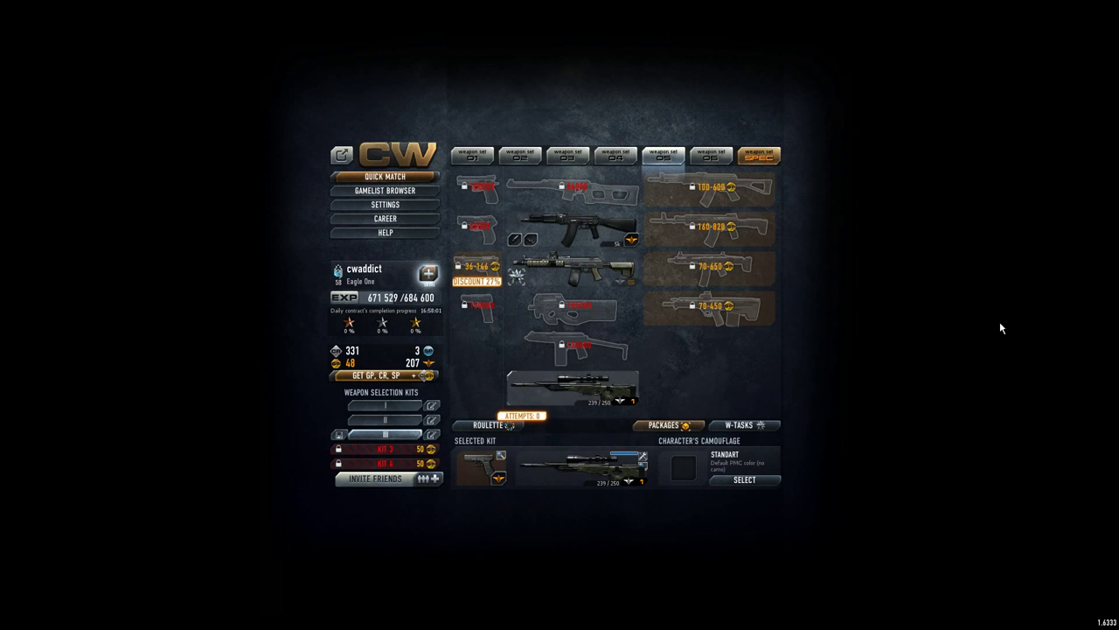